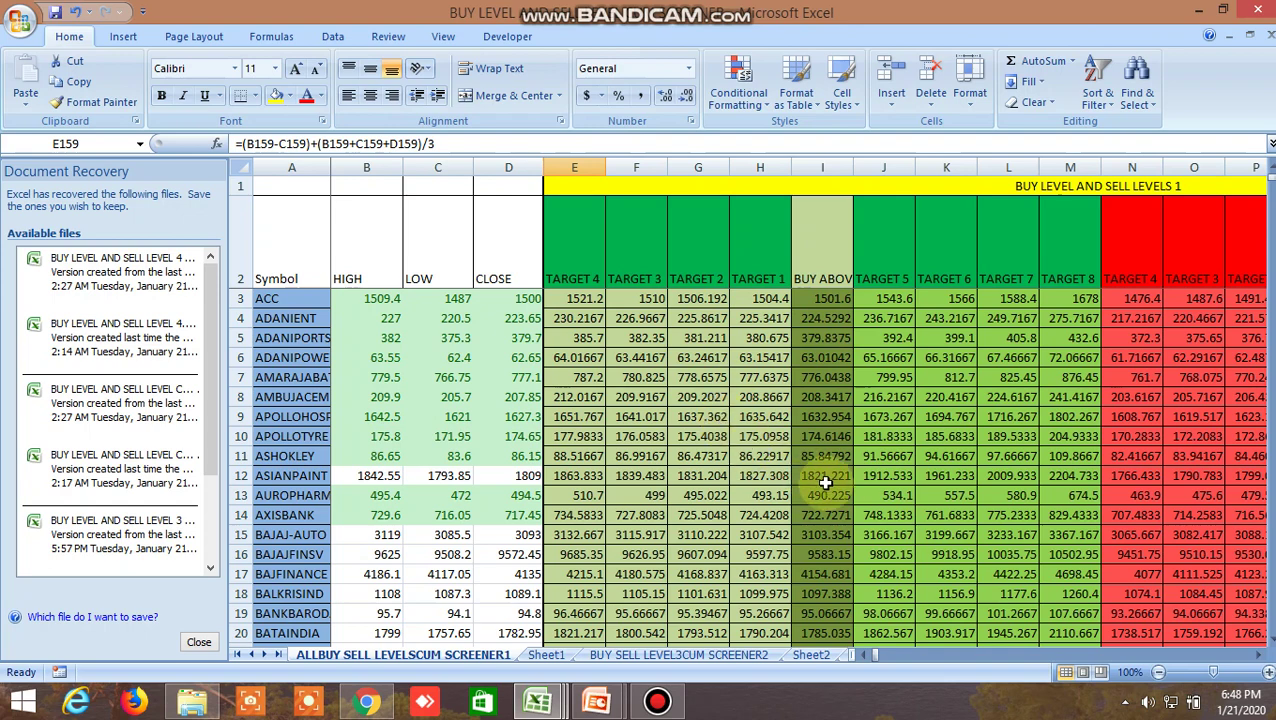
Look through the further sheets of this workbook and switch to the second open BUY LEVEL AND SELL LEVEL CU... workbook
left_click(816, 655)
left_click(816, 655)
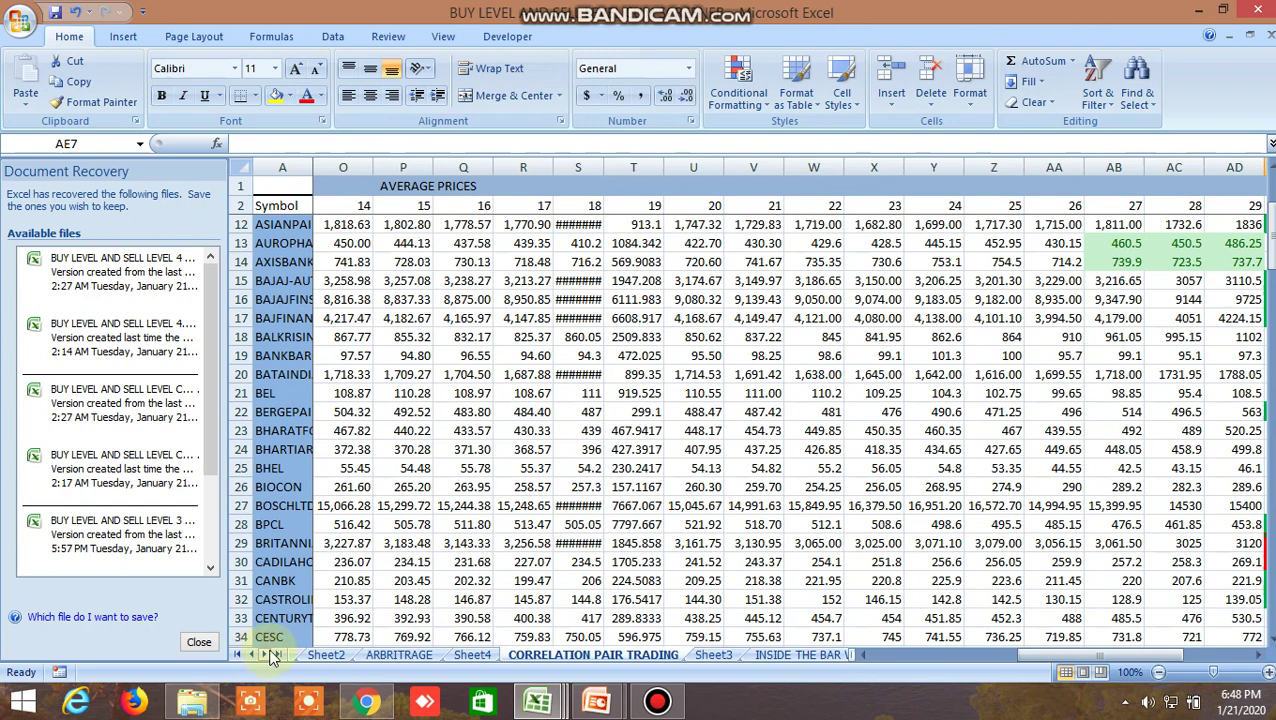
mouse_move(538, 703)
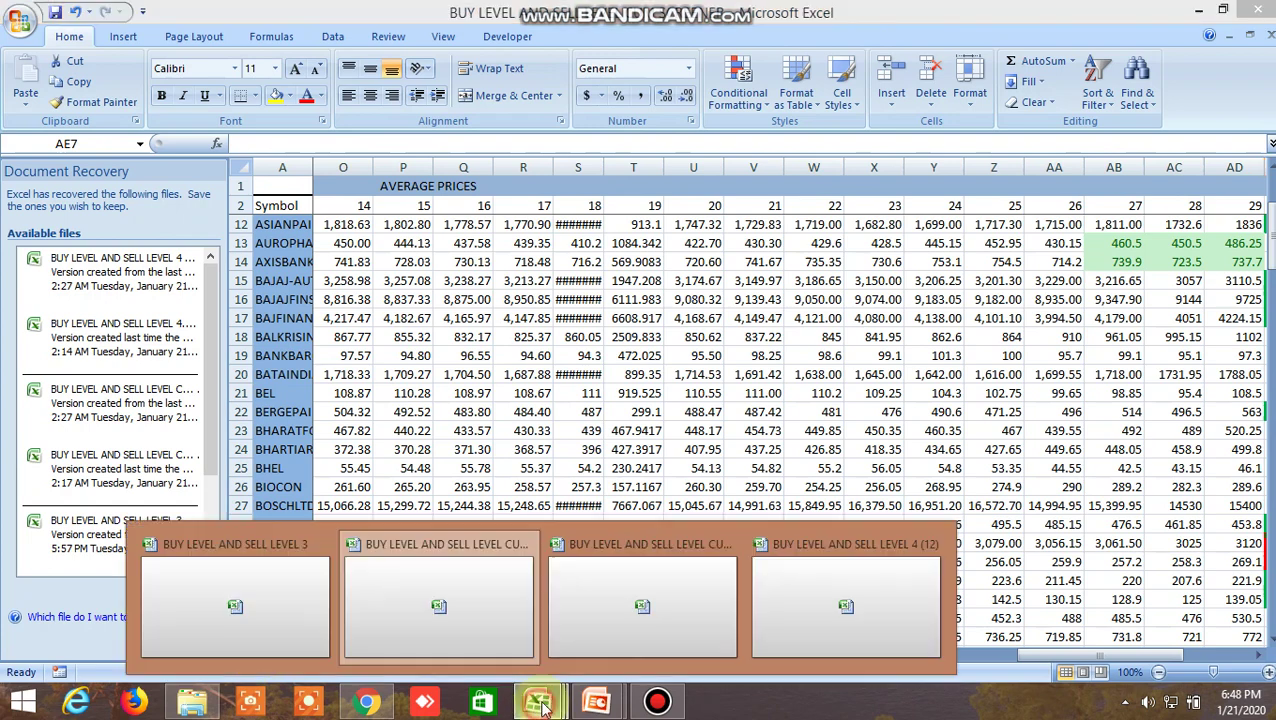
left_click(700, 605)
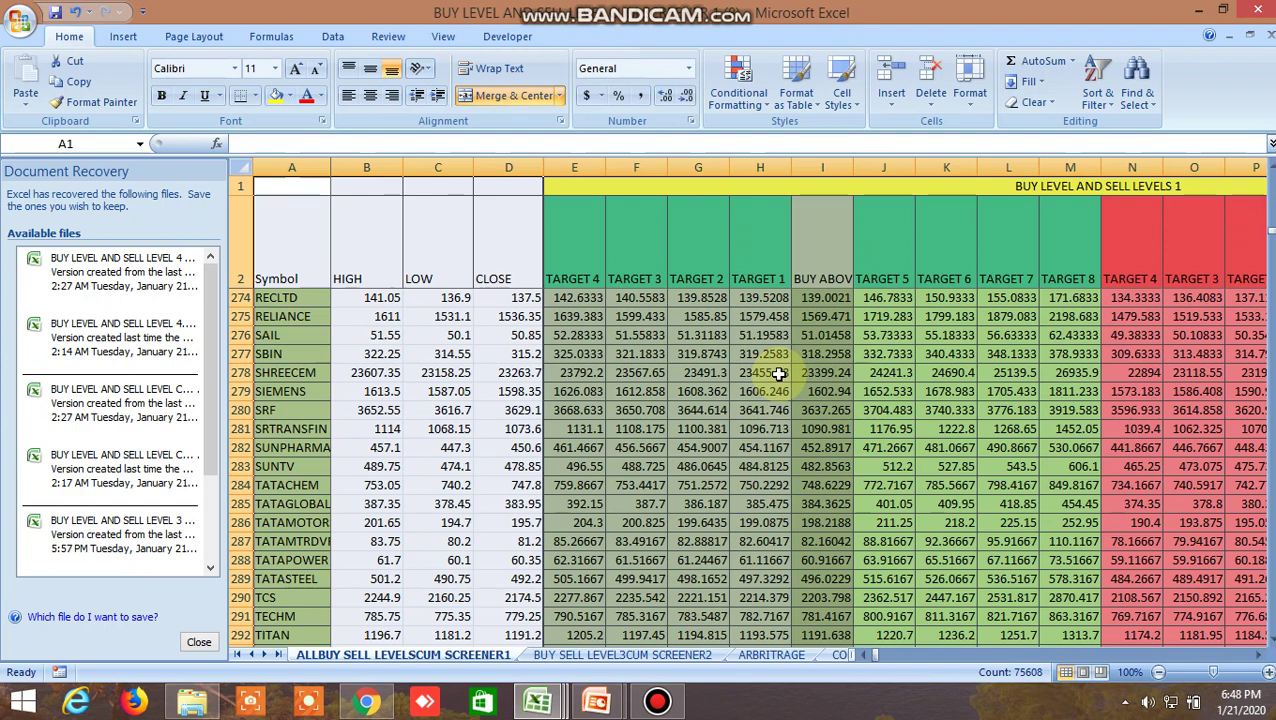
Check the closing prices of RECLTD, RELIANCE, SAIL and SBIN in the CLOSE column
left_click(505, 353)
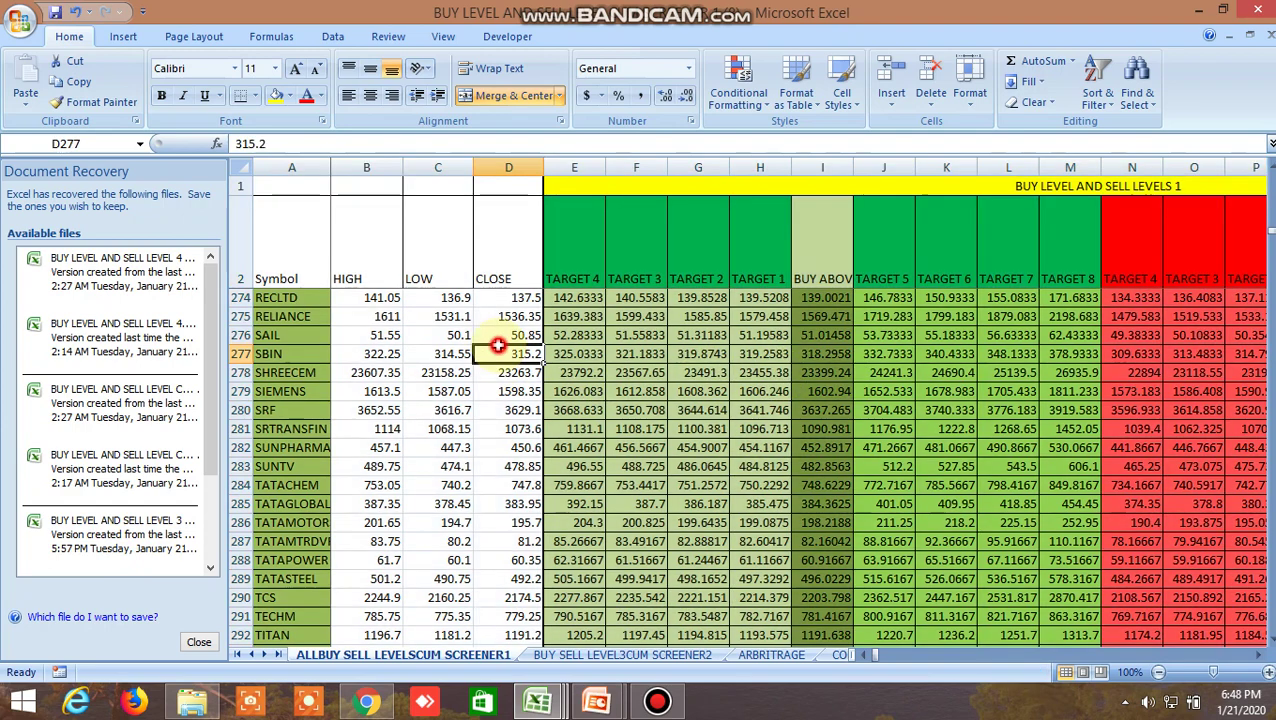
left_click(522, 299)
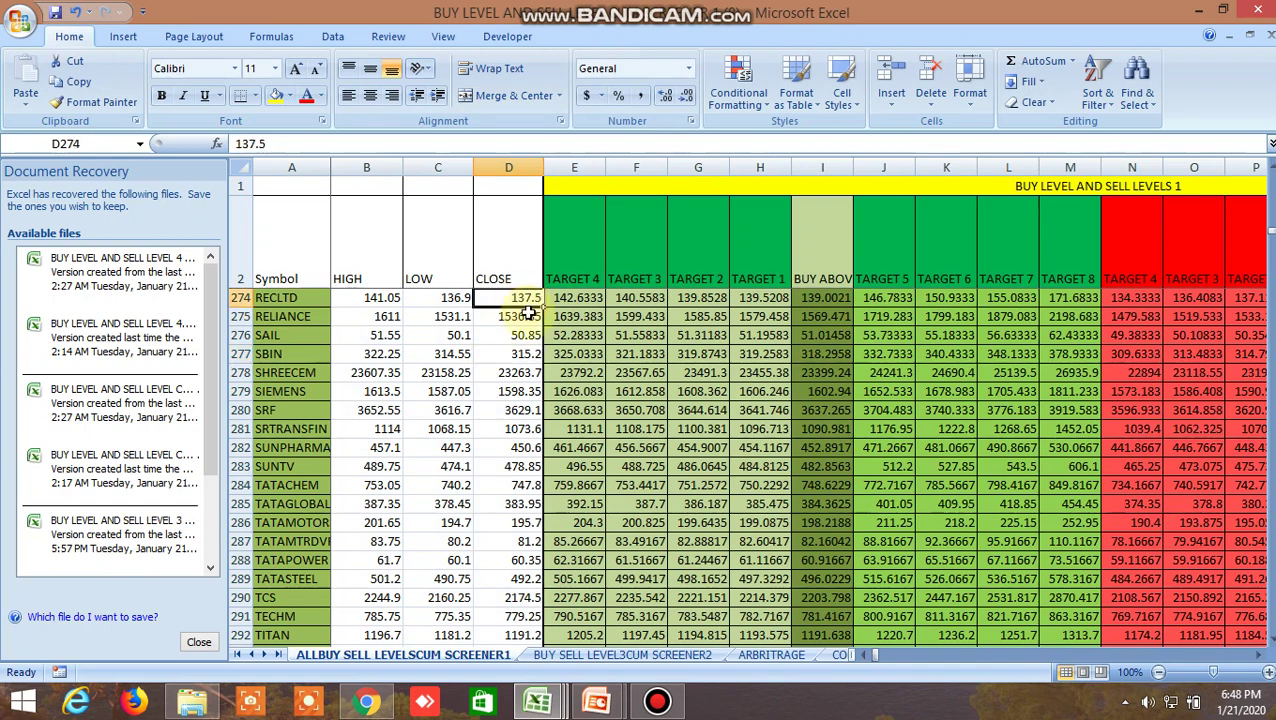
left_click(527, 316)
left_click(524, 334)
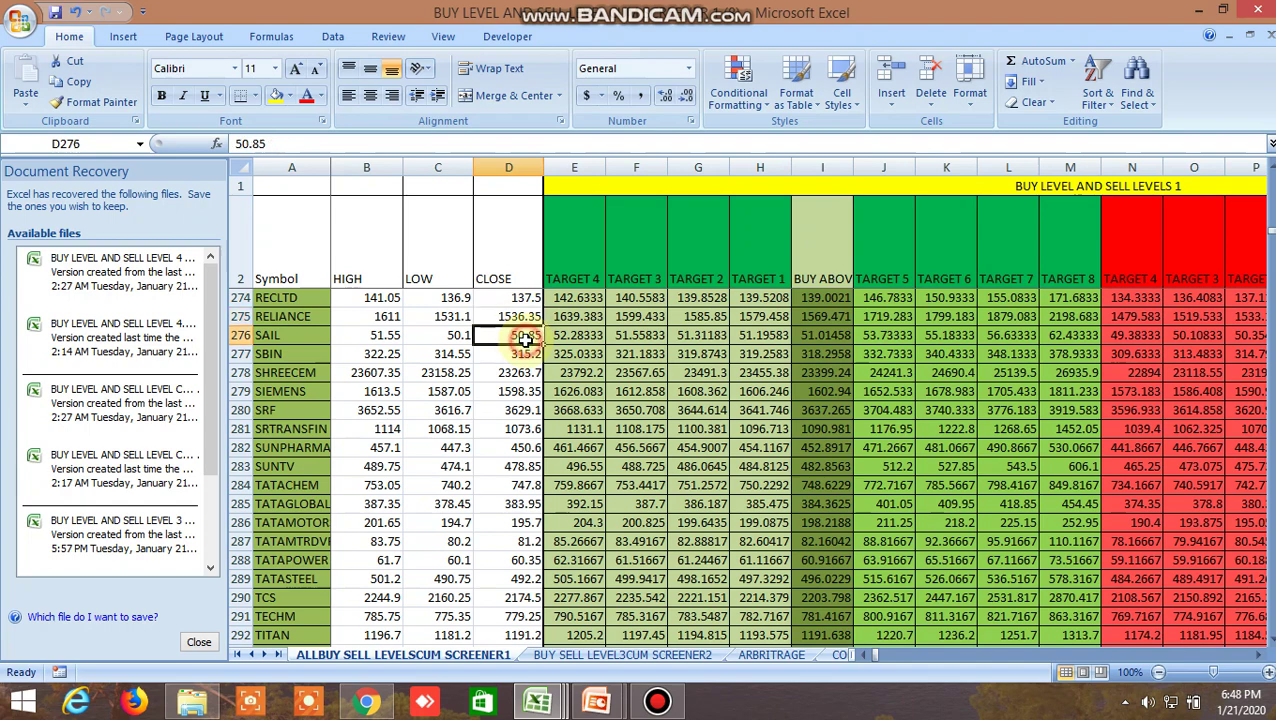
left_click(522, 354)
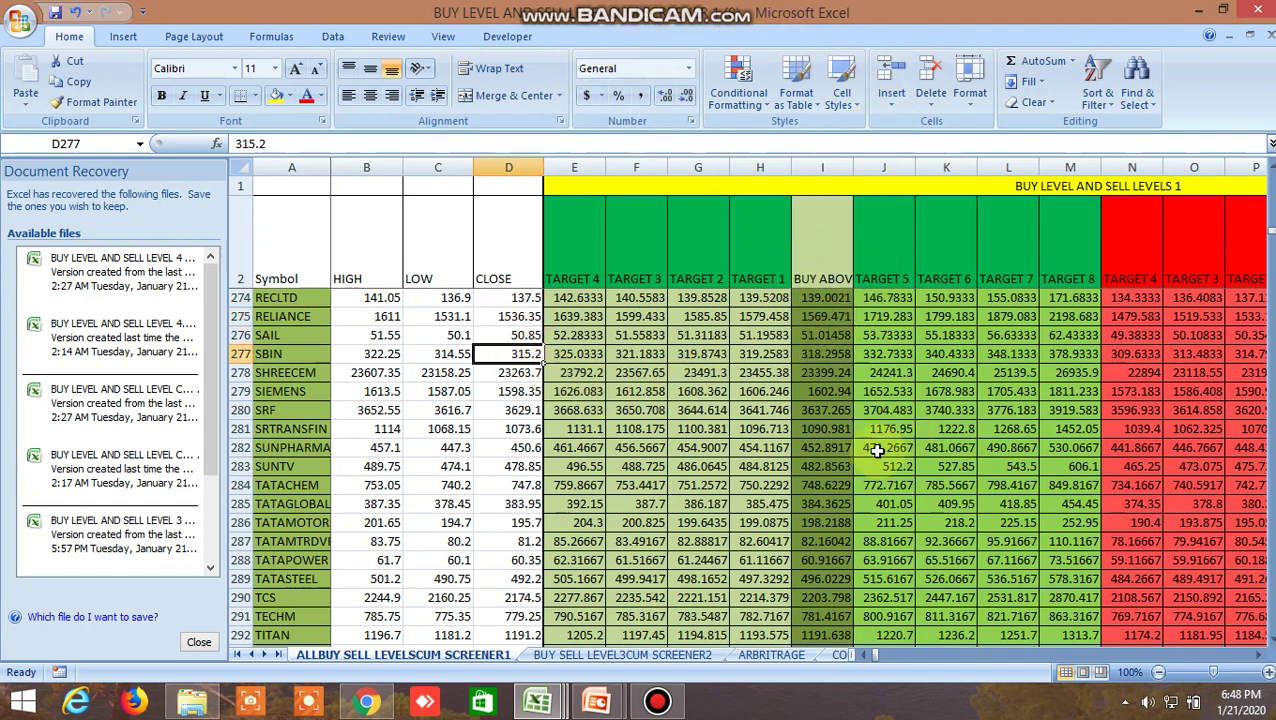
View the shared workbook files in the Safe trade chat in WhatsApp Web and return to the Excel workbook
left_click(374, 702)
left_click(418, 578)
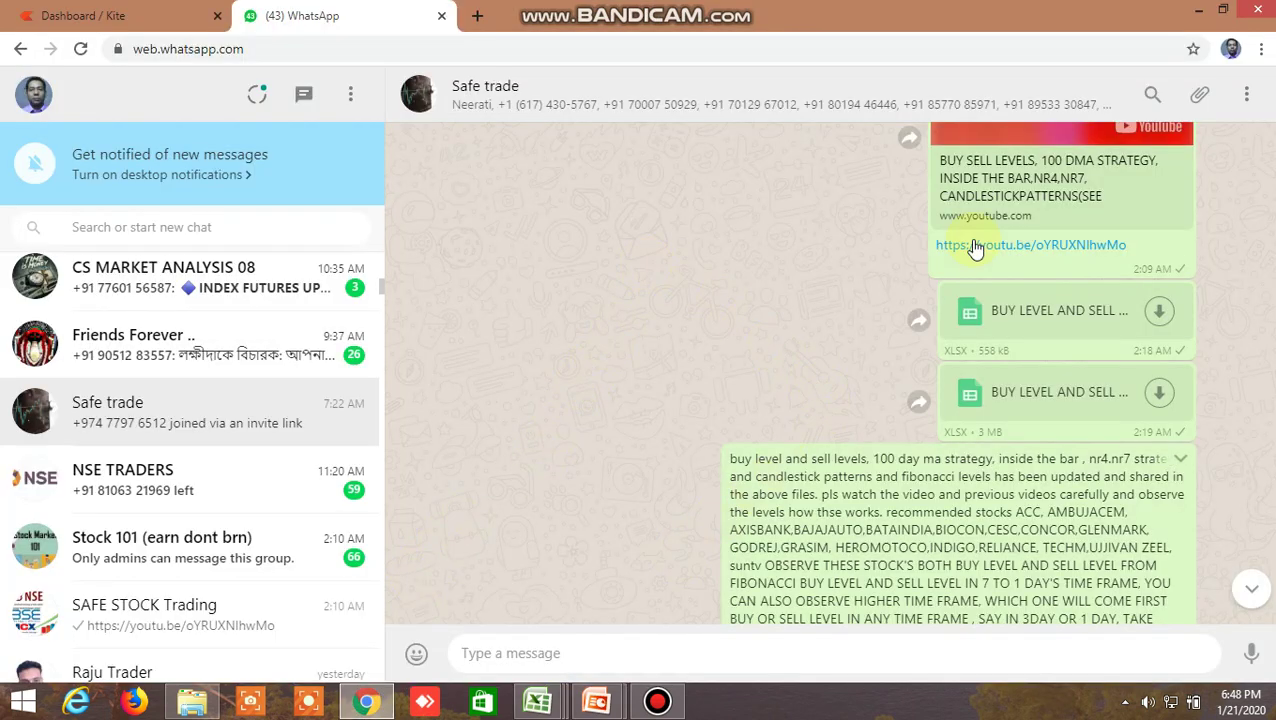
left_click(618, 381)
key("alt+Tab")
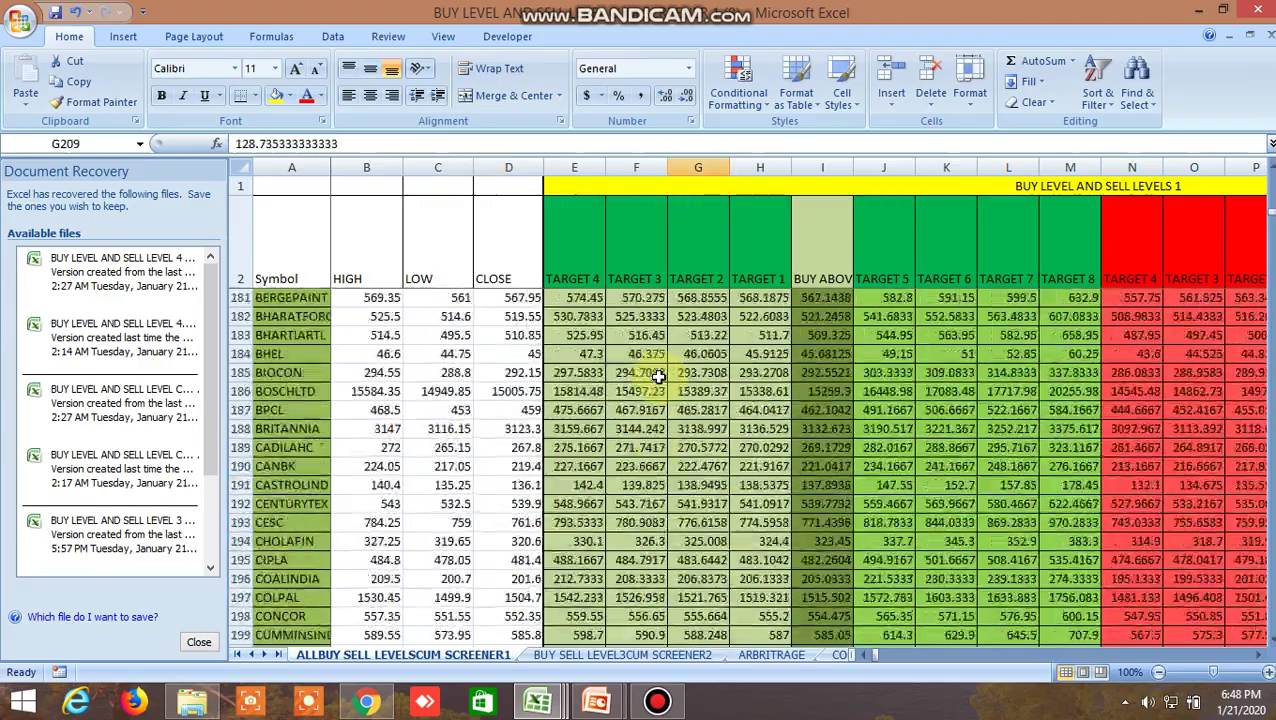
Go back to the first symbols of the list and examine their buy and sell levels
scroll(658, 376, "up", 20)
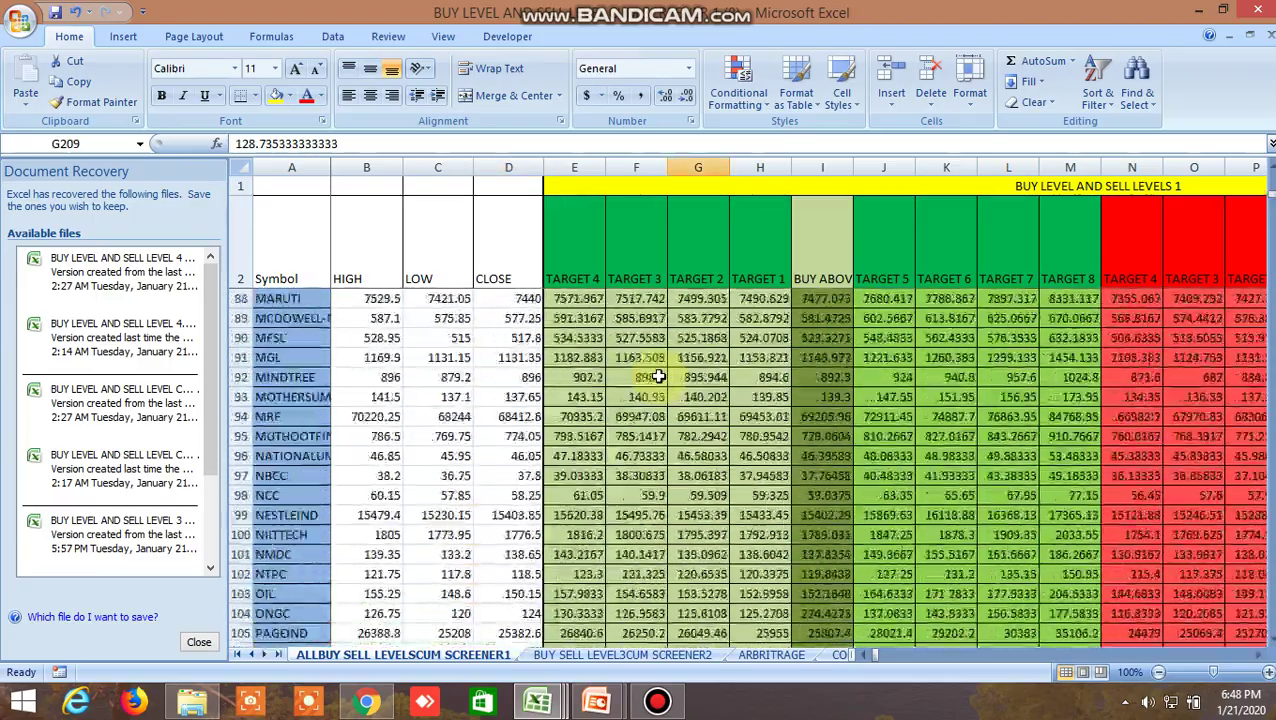
scroll(658, 376, "up", 20)
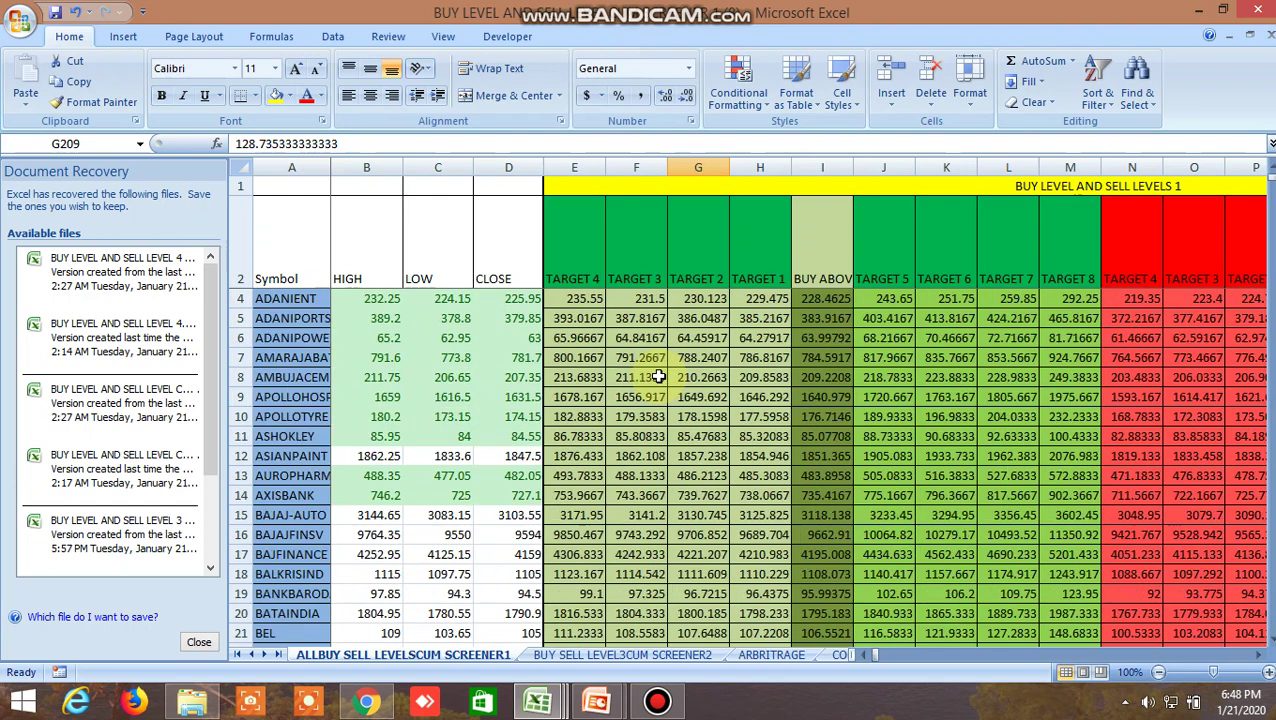
scroll(658, 376, "up", 1)
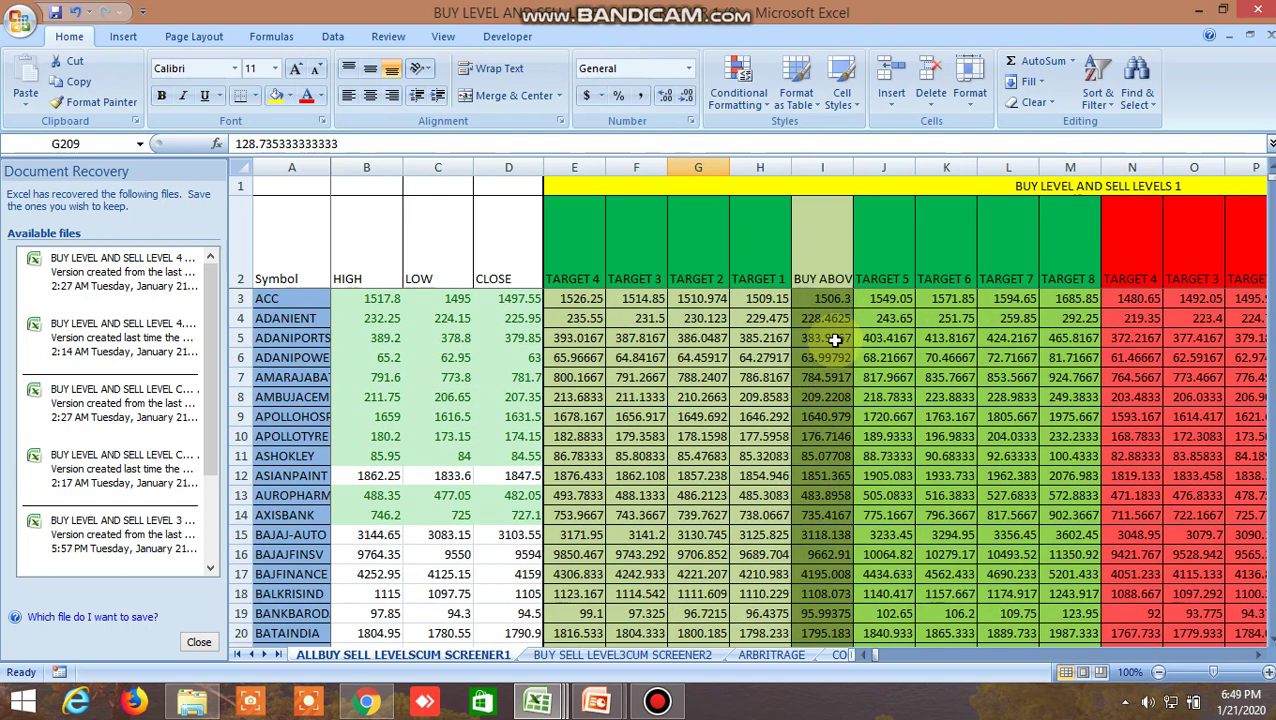
Switch to Chrome, close the WhatsApp page and show watchlist 1 in Kite
left_click(378, 703)
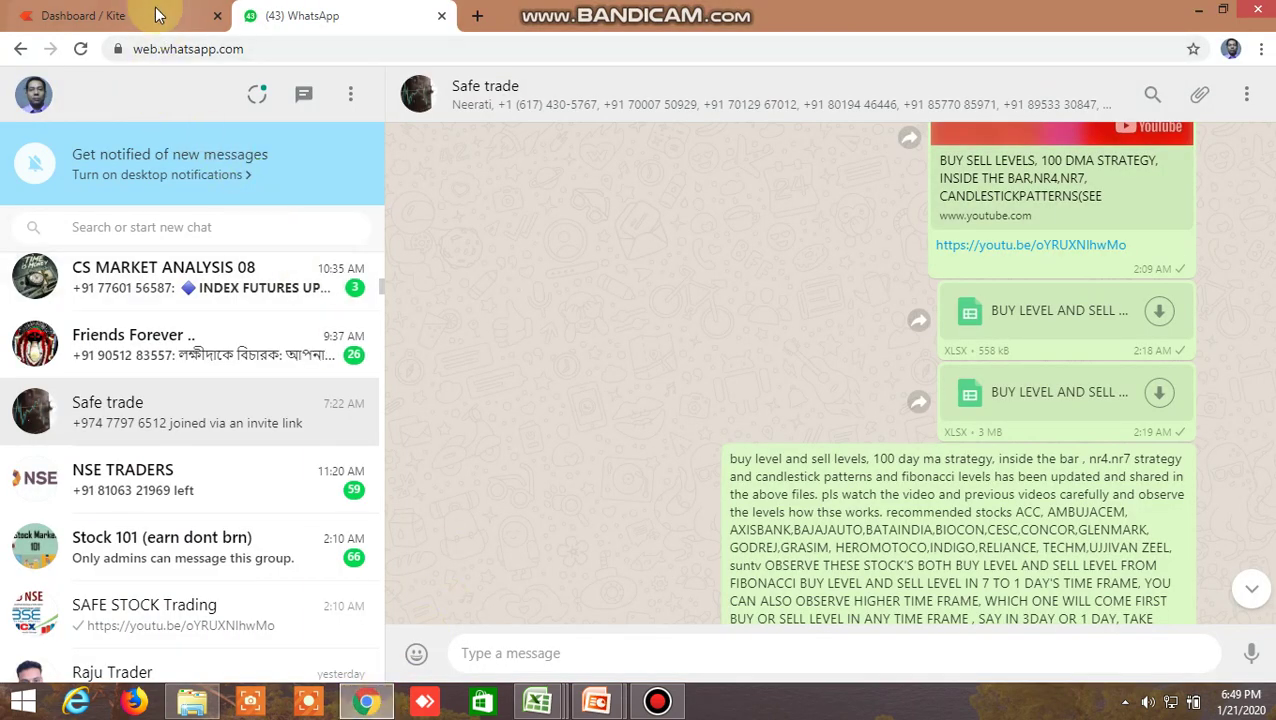
left_click(441, 16)
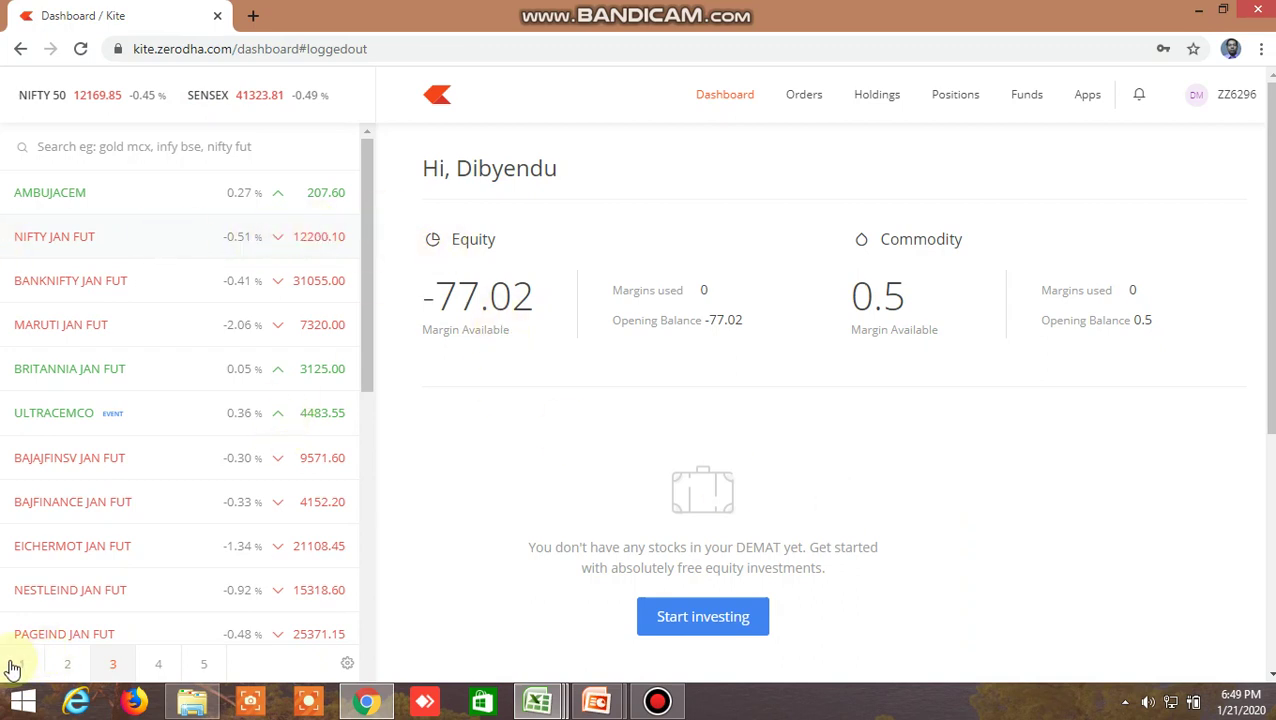
left_click(52, 654)
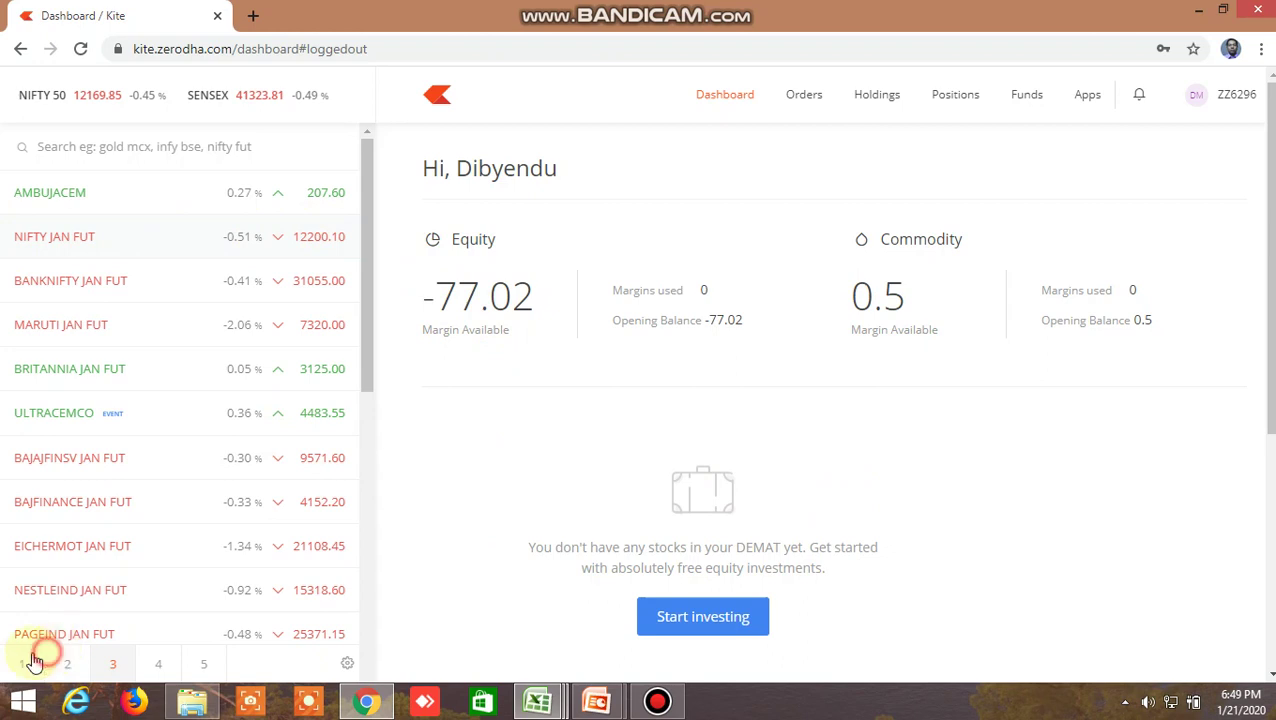
left_click(1218, 468)
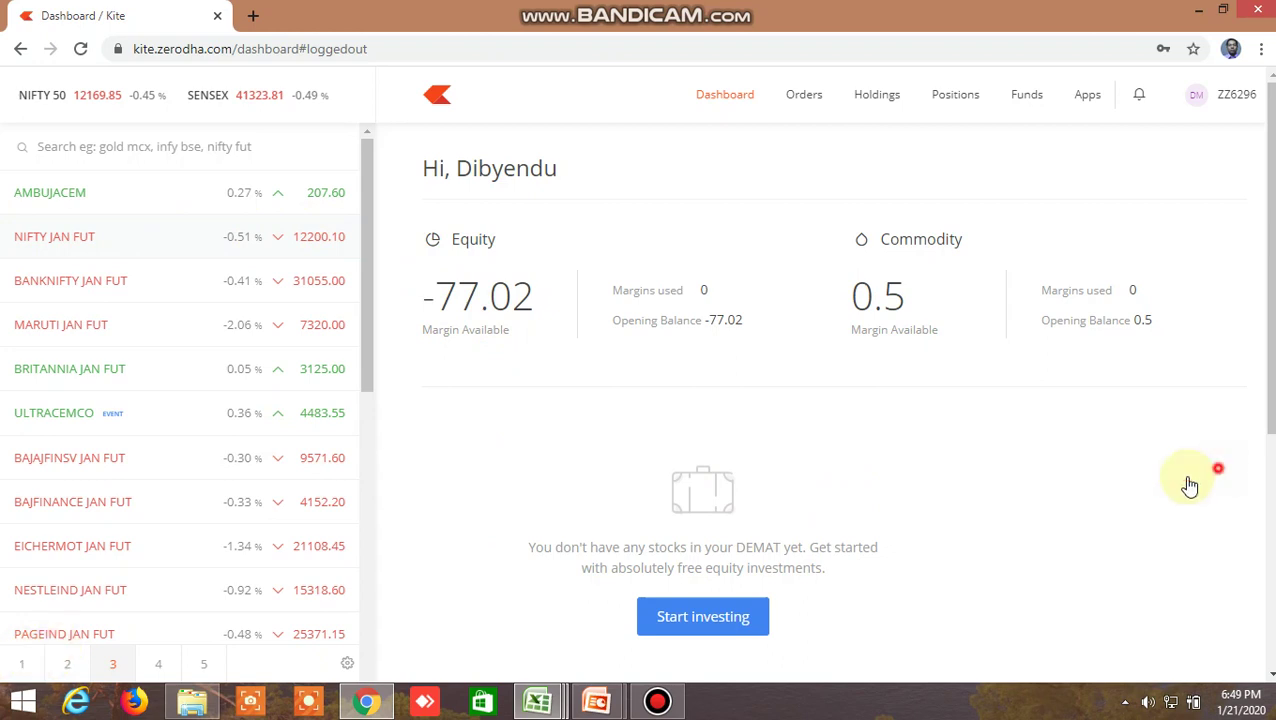
key("1")
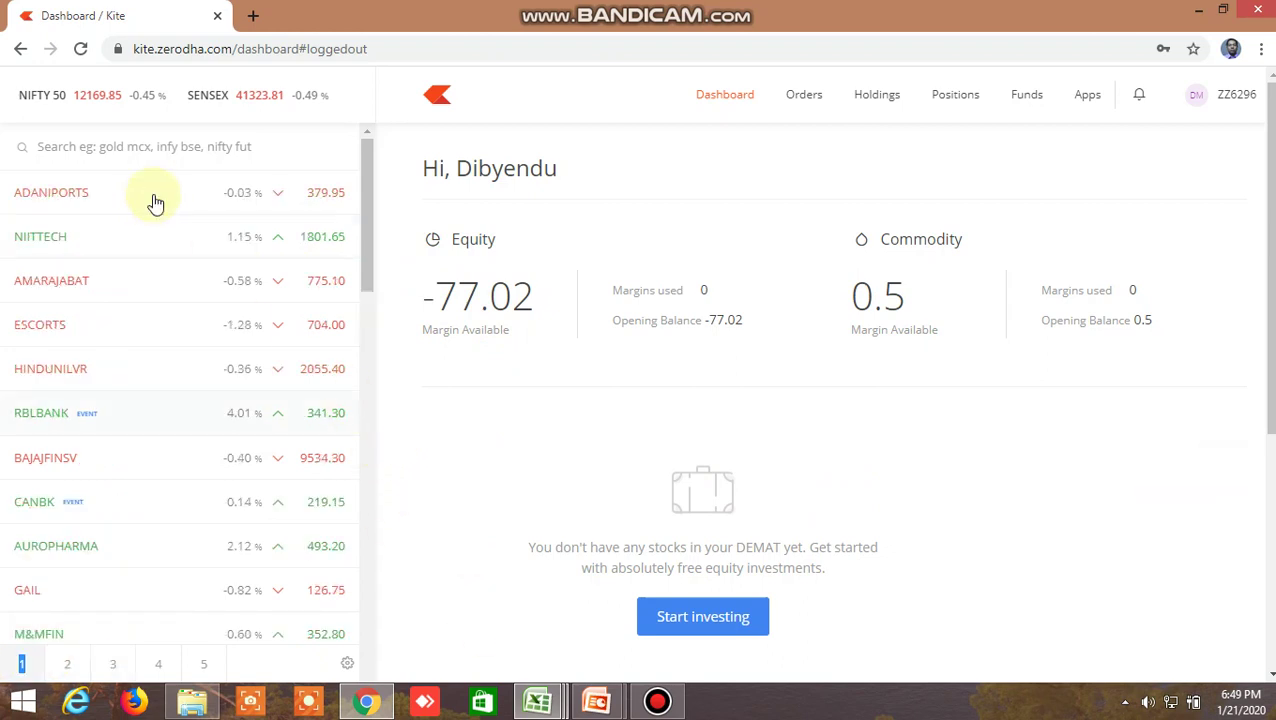
Open the ADANIPORTS chart from the watchlist and compare it with the stock's buy and sell levels in the Excel workbook
left_click(239, 199)
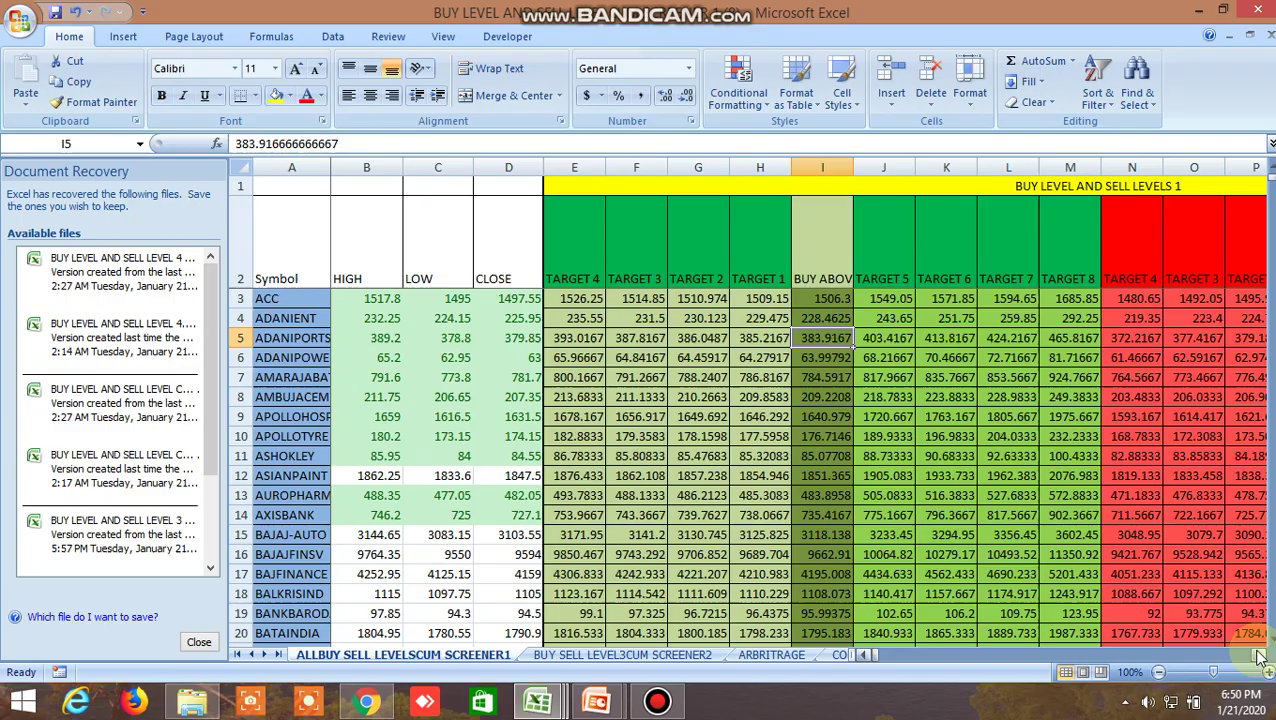
scroll(1259, 655, "right", 3)
left_click(1043, 338)
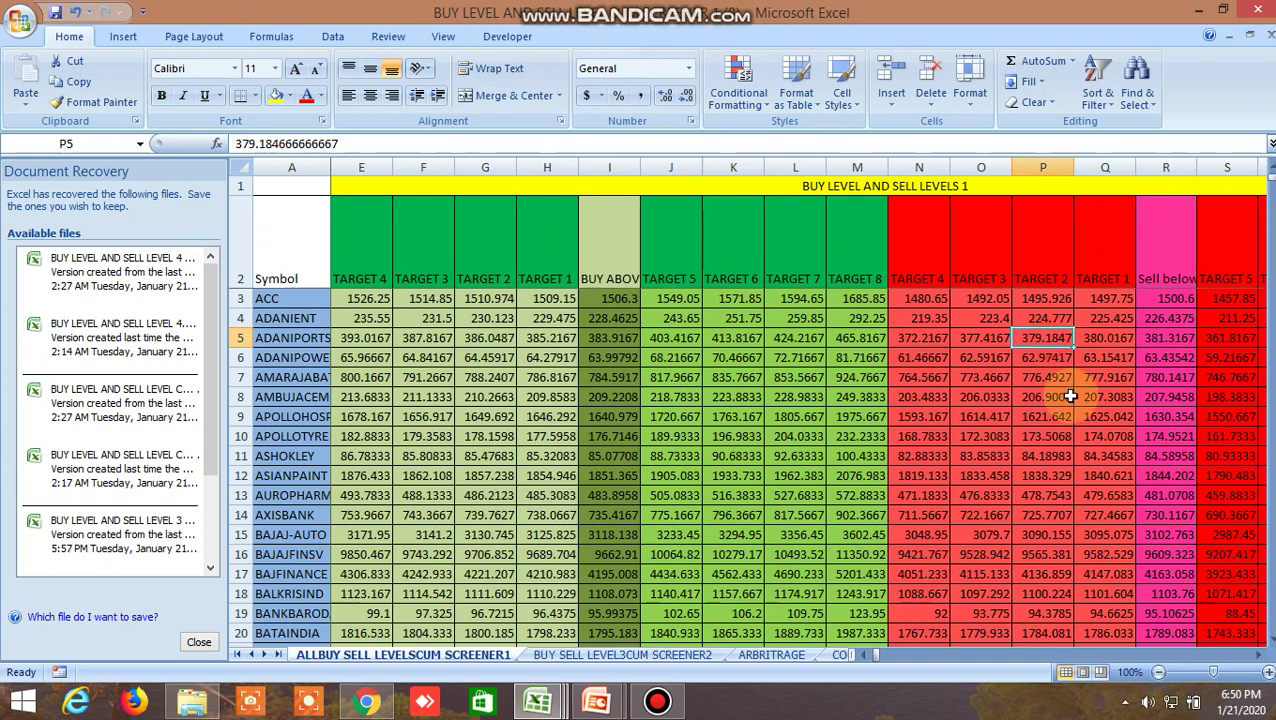
left_click(366, 701)
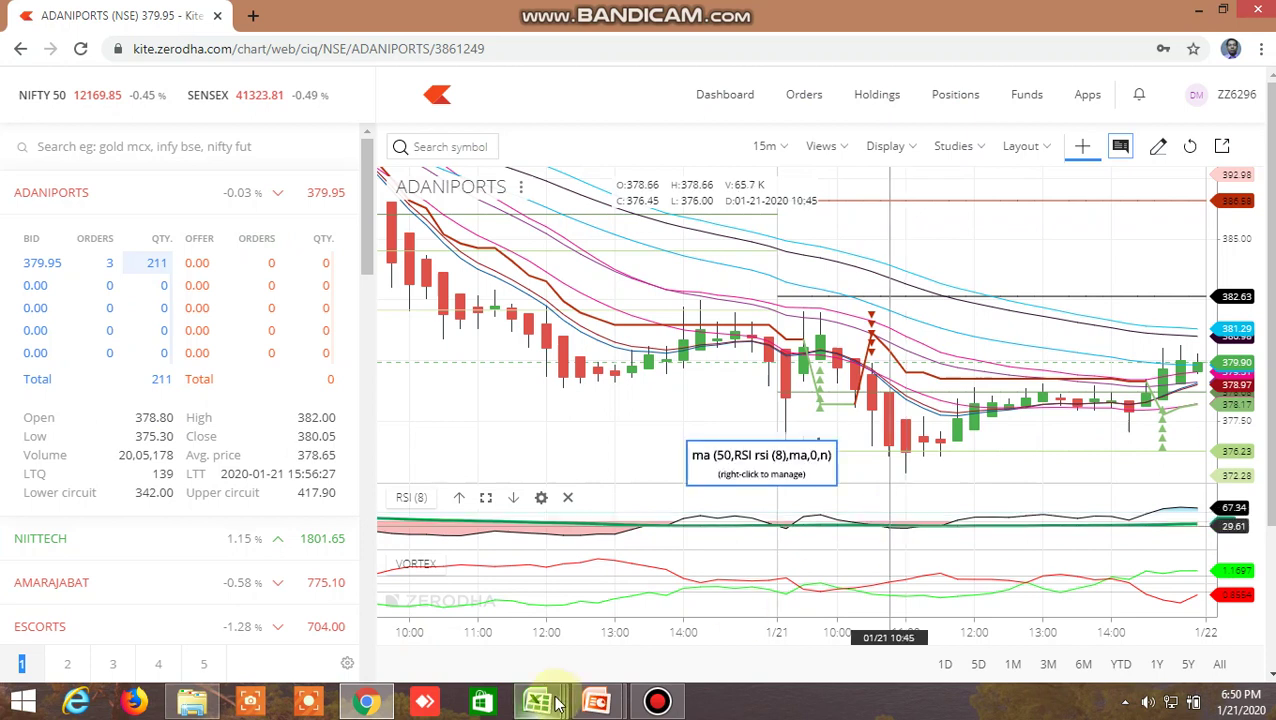
Return to the Excel workbook and select BHARATFORG's buy above level
mouse_move(540, 700)
left_click(646, 588)
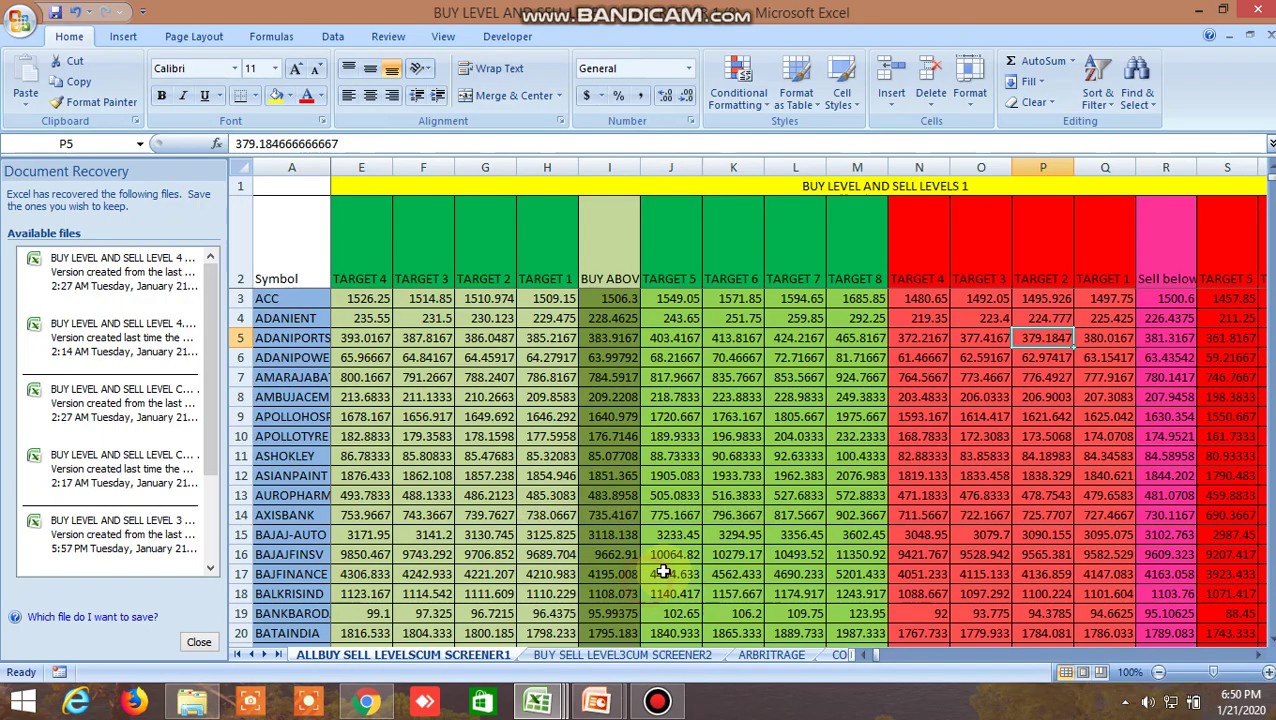
scroll(610, 462, "down", 3)
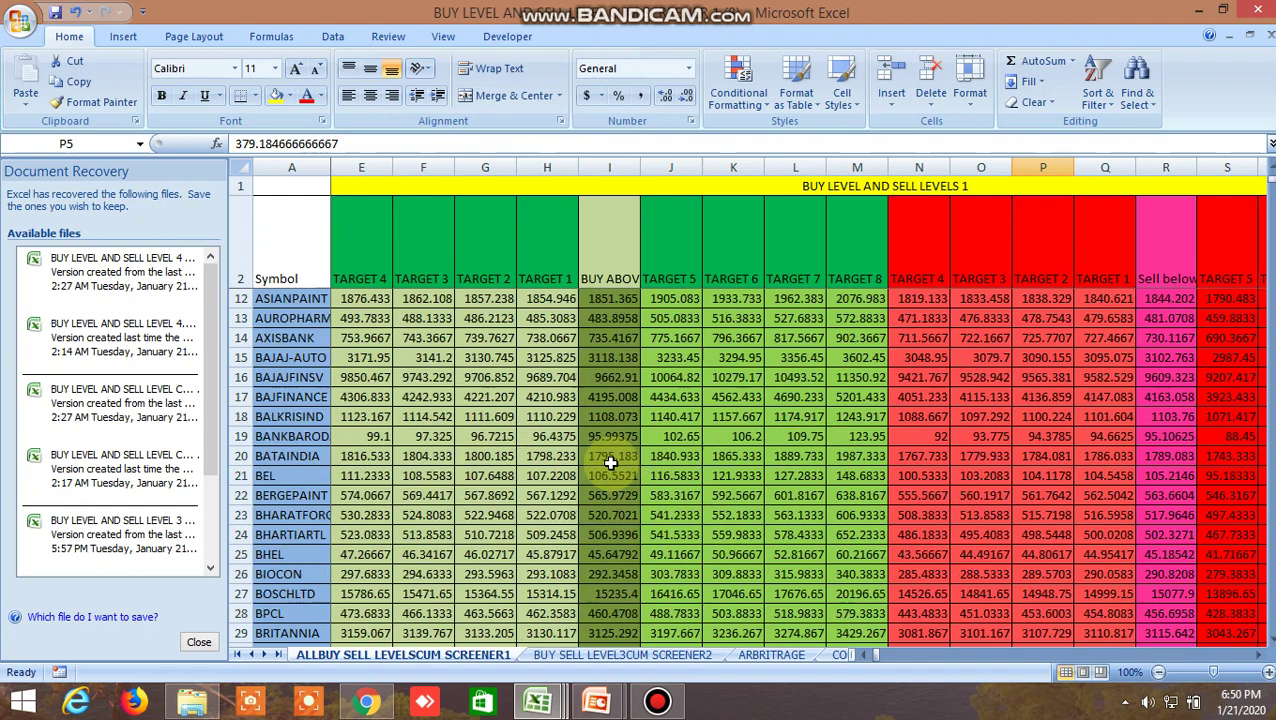
left_click(614, 517)
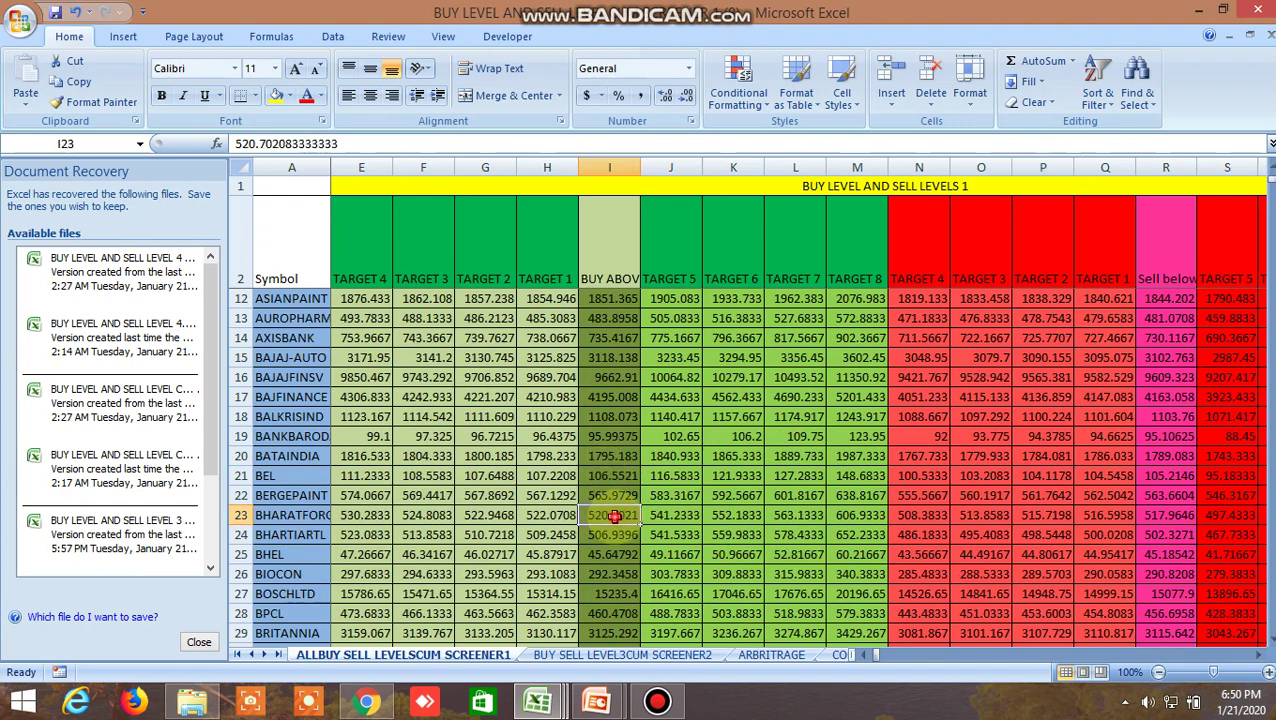
Switch to Kite in Chrome, search the chart symbols for "bharat" and open the NSE chart of BHARATFORG
left_click(385, 703)
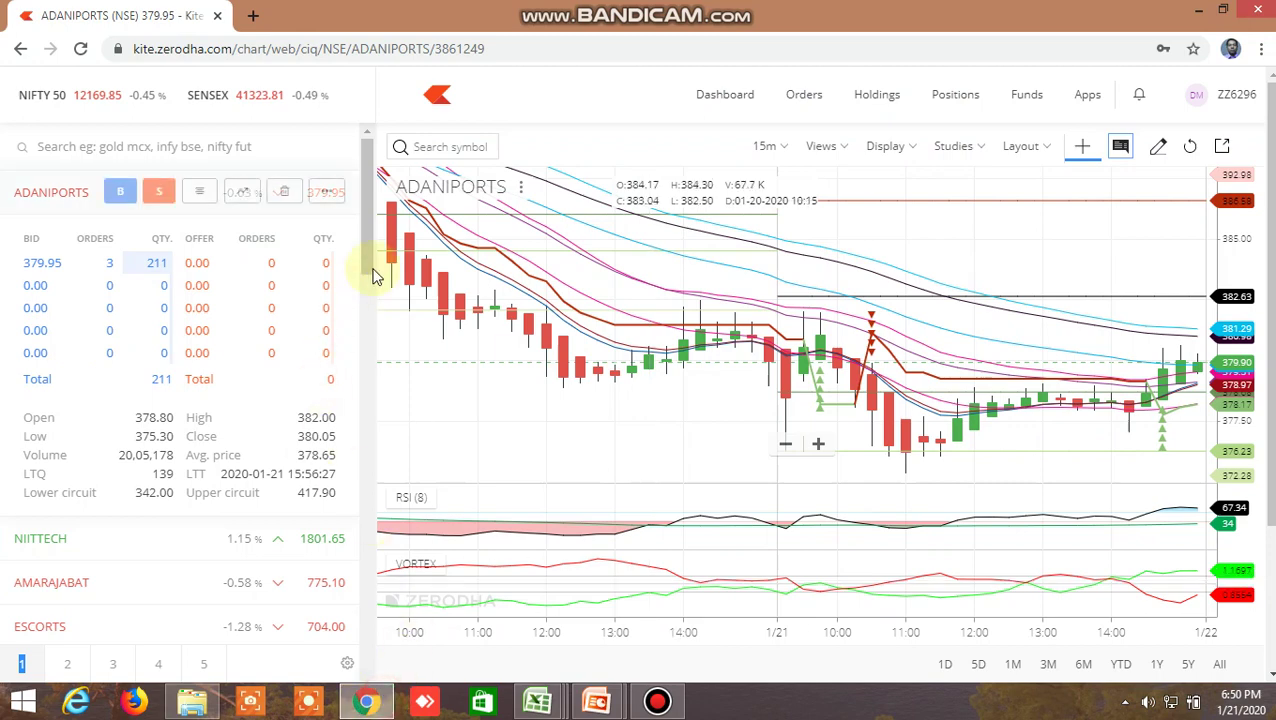
left_click(455, 142)
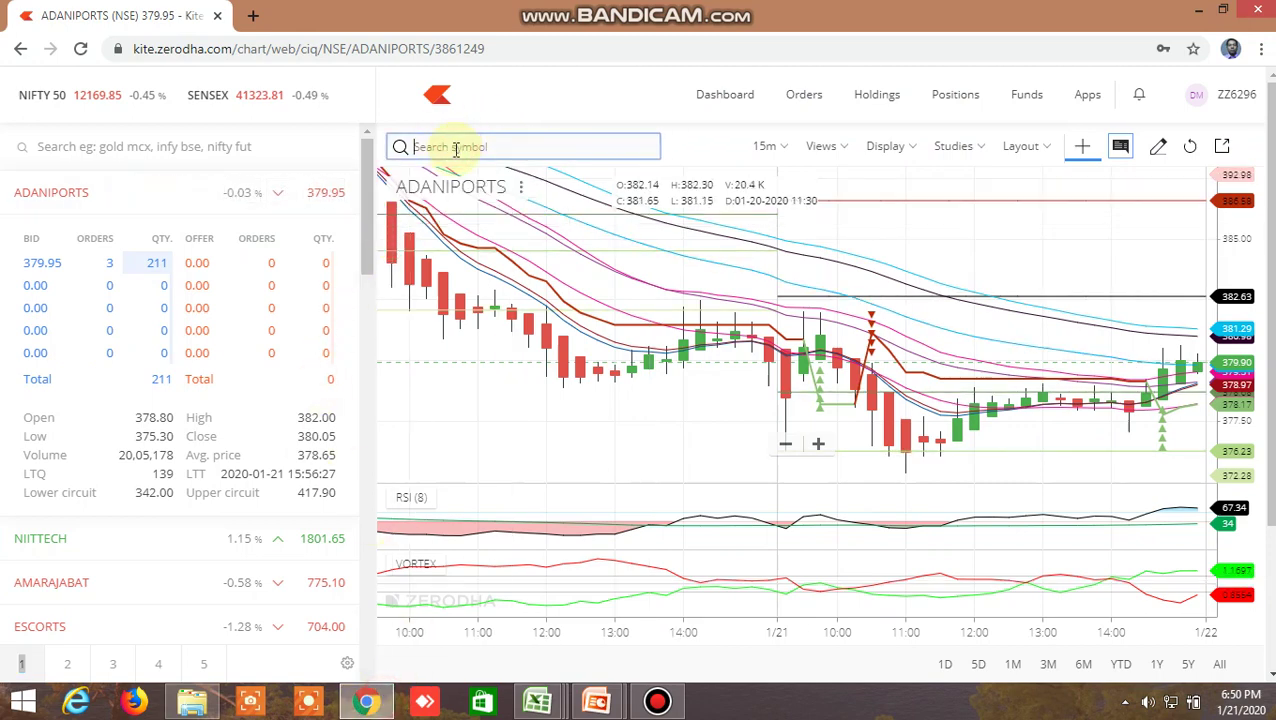
type("bharat")
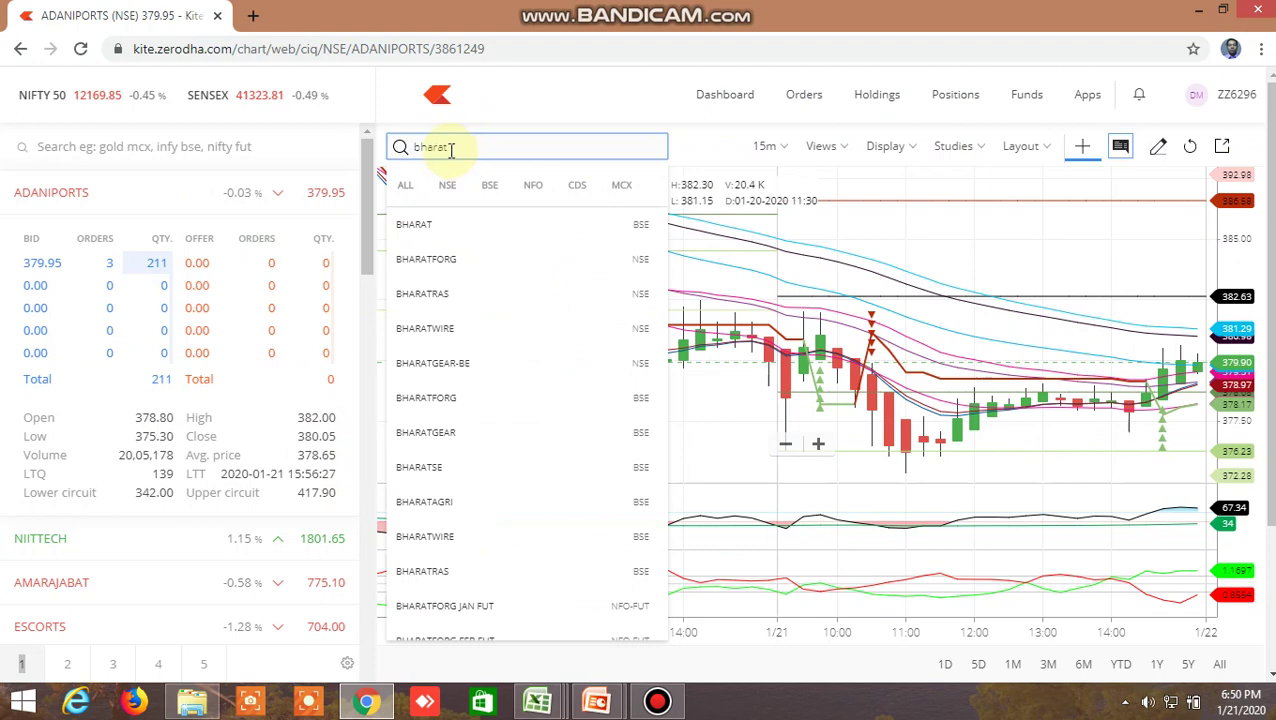
left_click(463, 266)
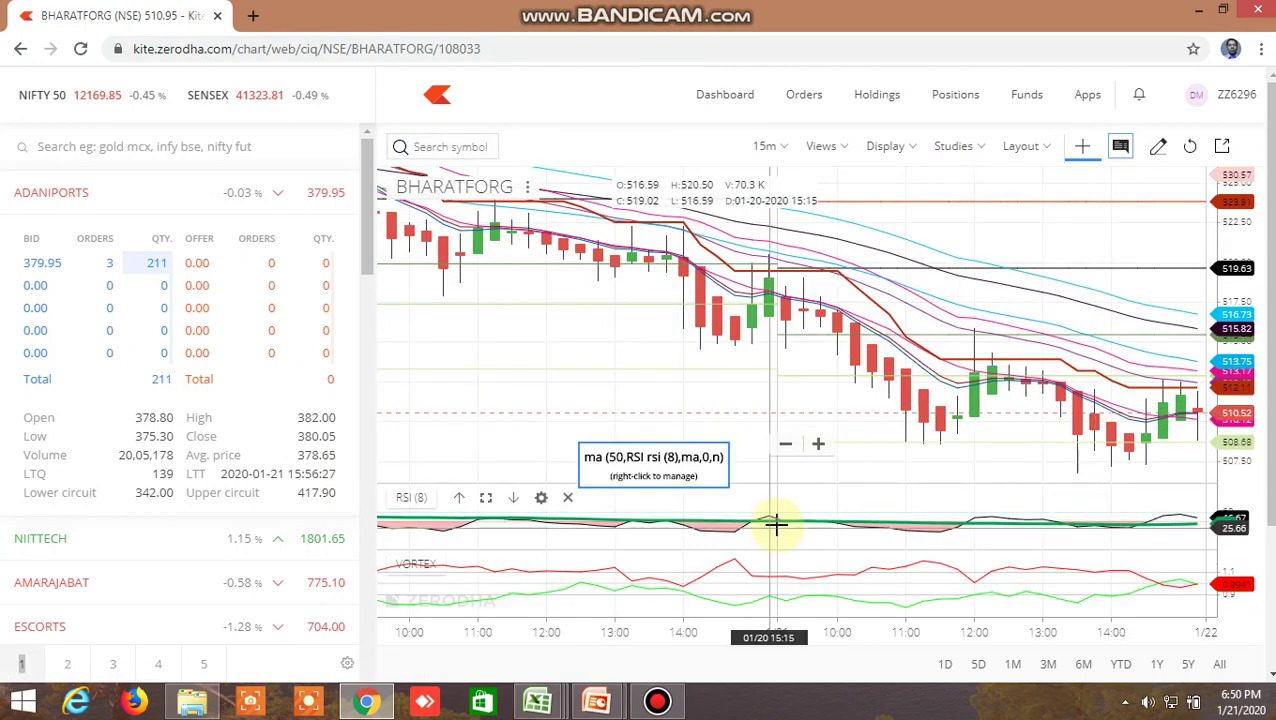
Compare BHARATFORG's buy above and sell below levels in the Excel workbook with its 15-minute chart in Kite
mouse_move(553, 700)
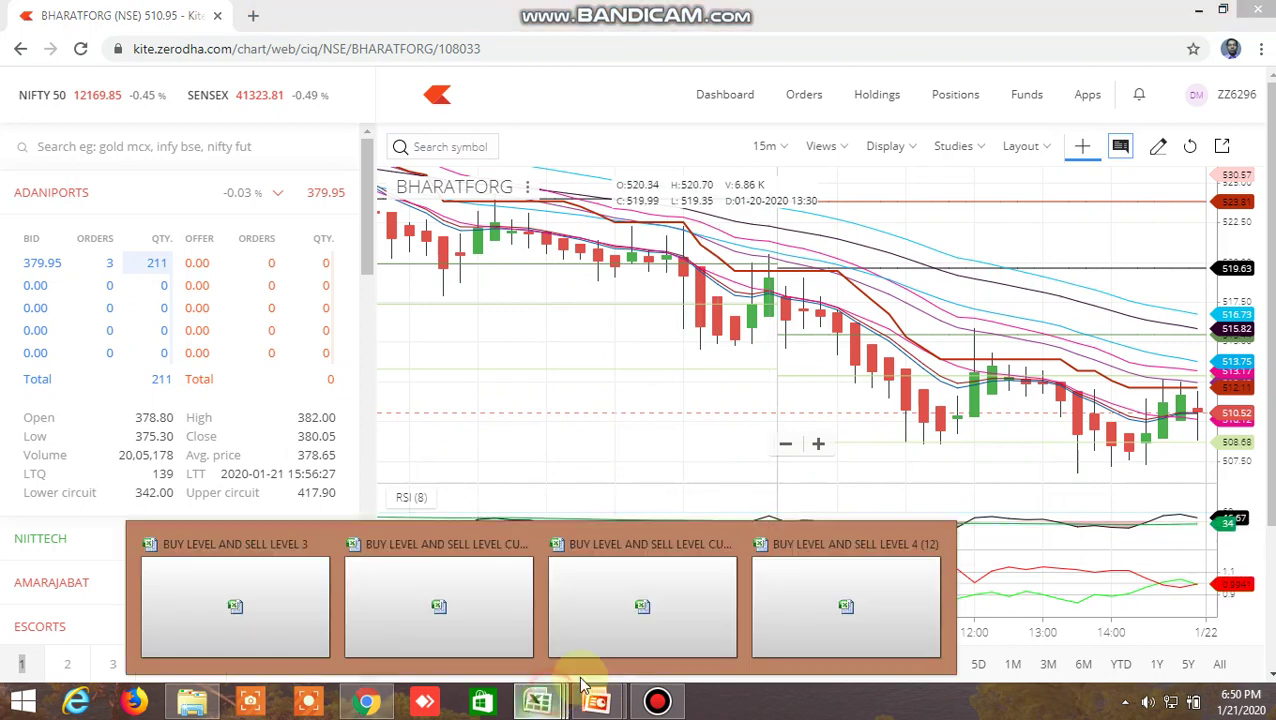
left_click(663, 592)
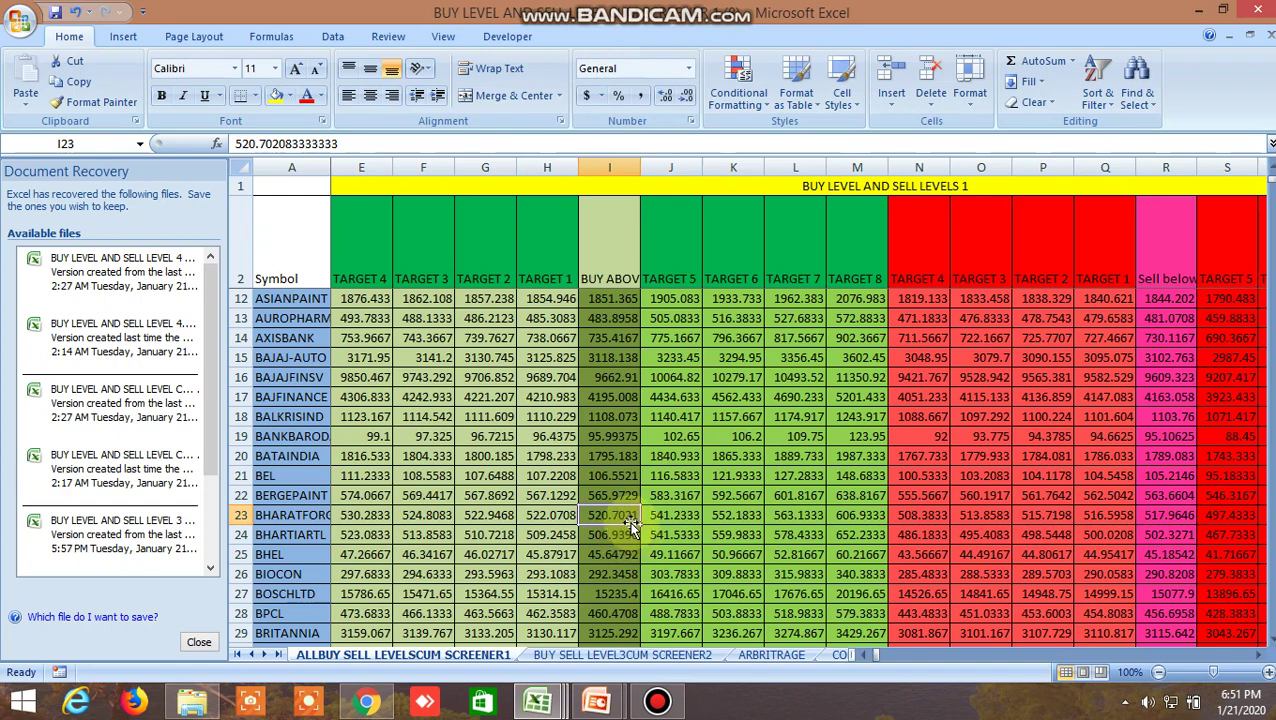
left_click(1165, 497)
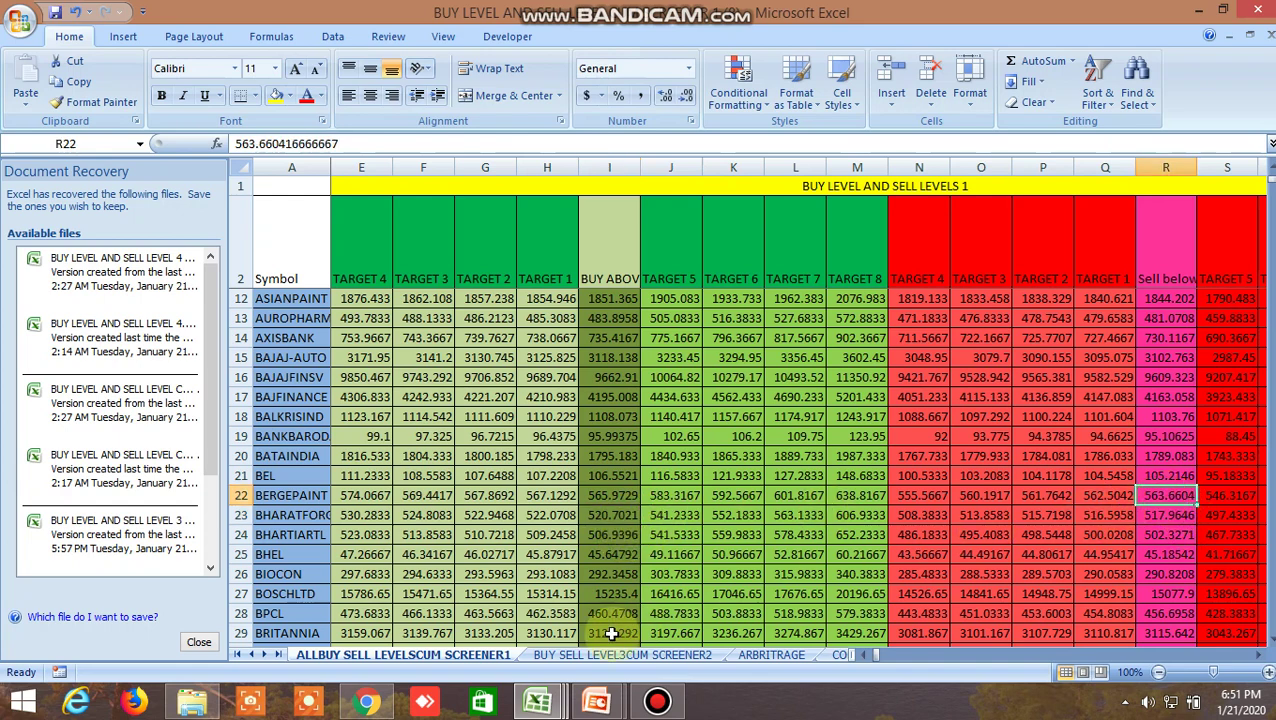
left_click(367, 701)
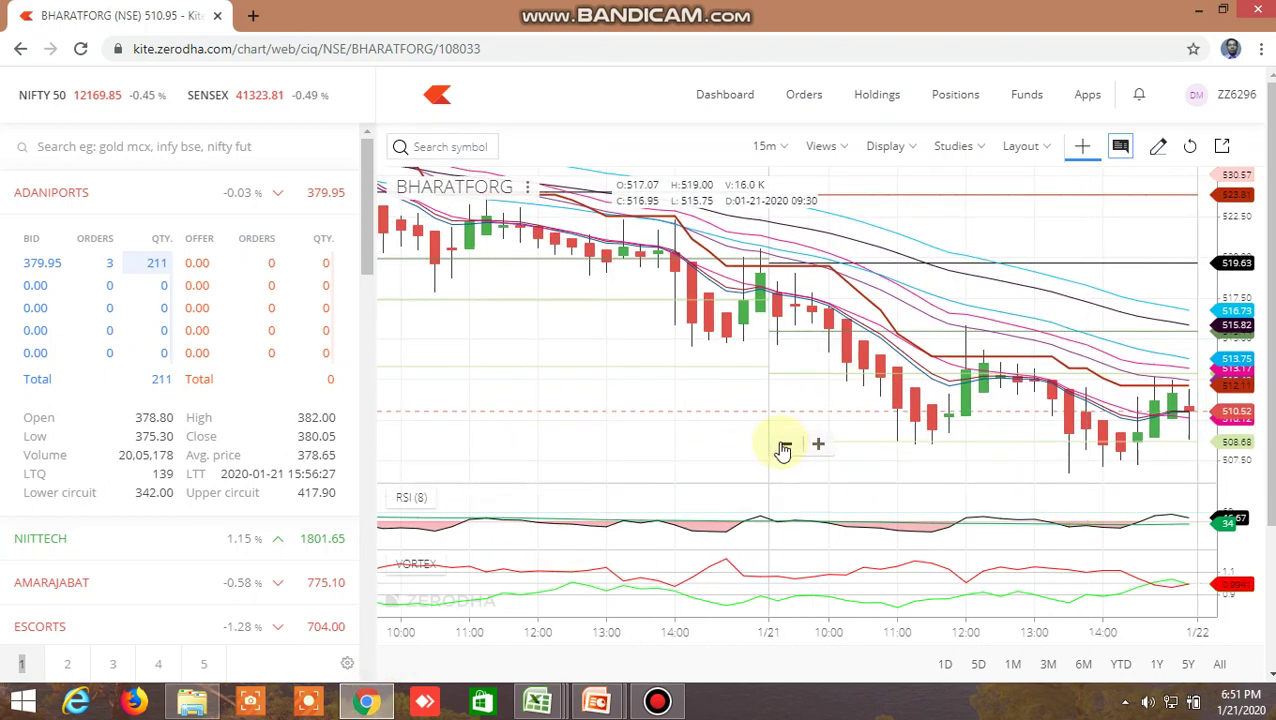
mouse_move(538, 701)
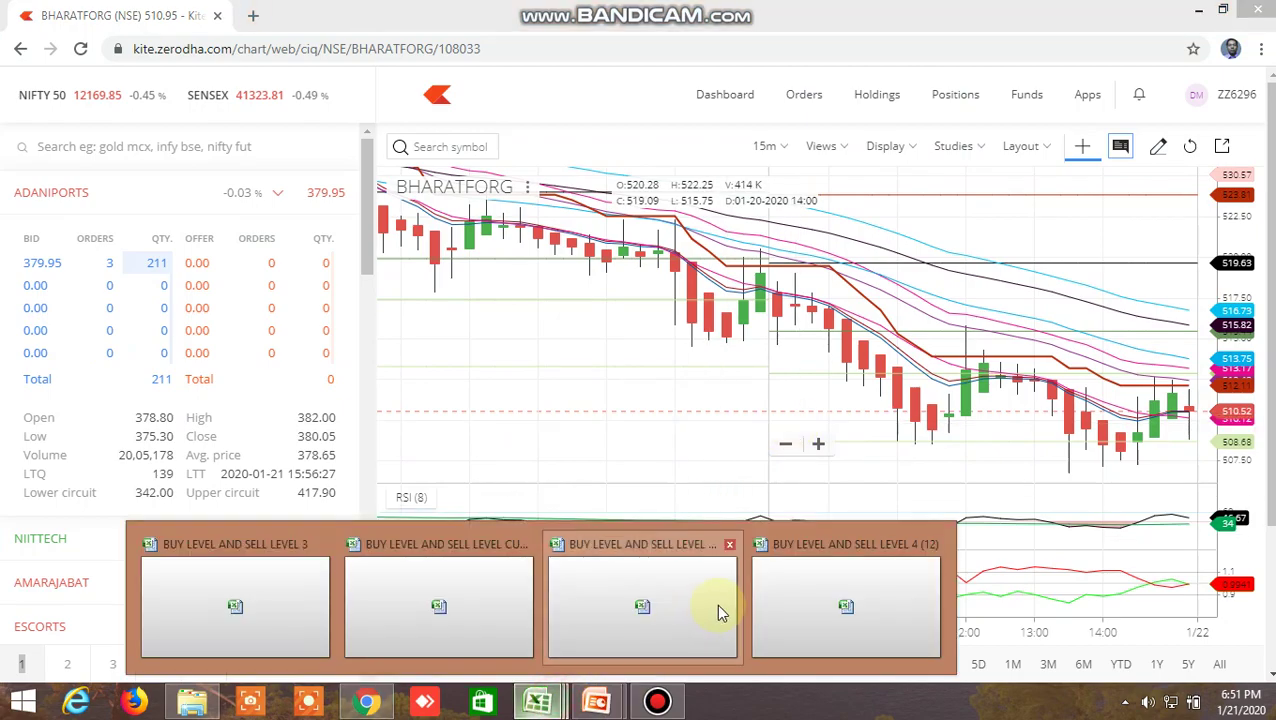
left_click(718, 612)
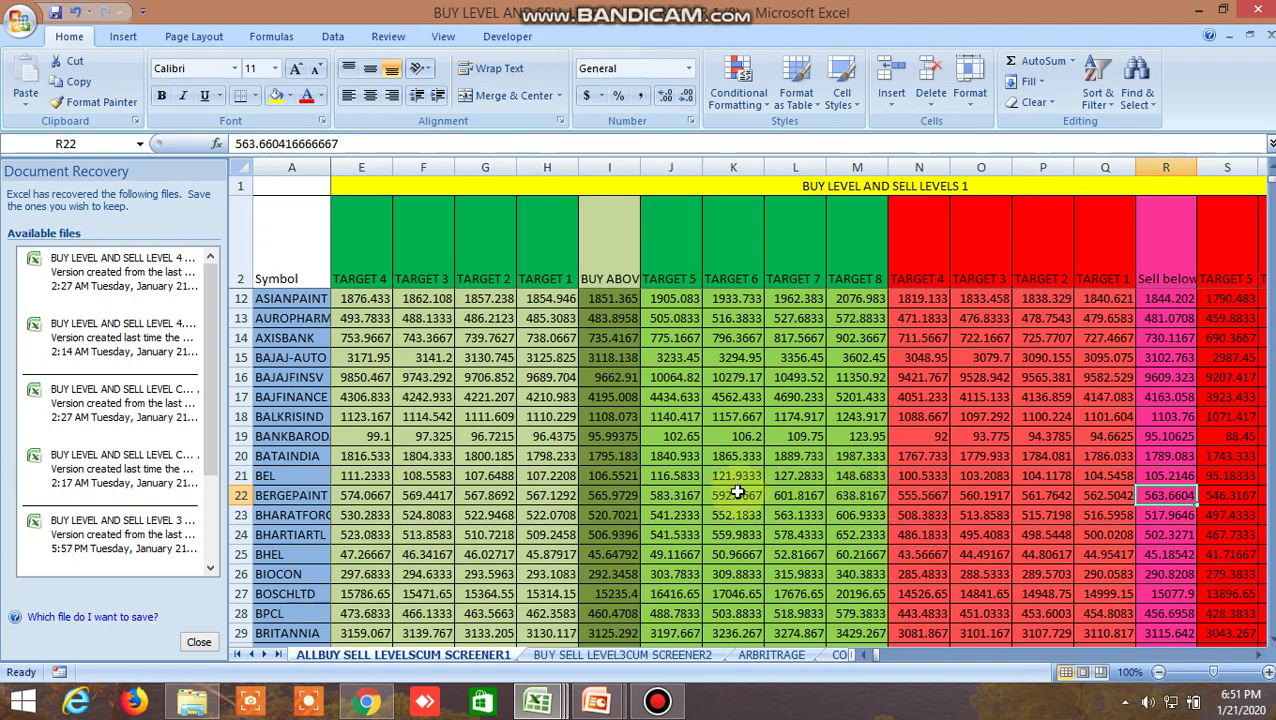
left_click(1168, 516)
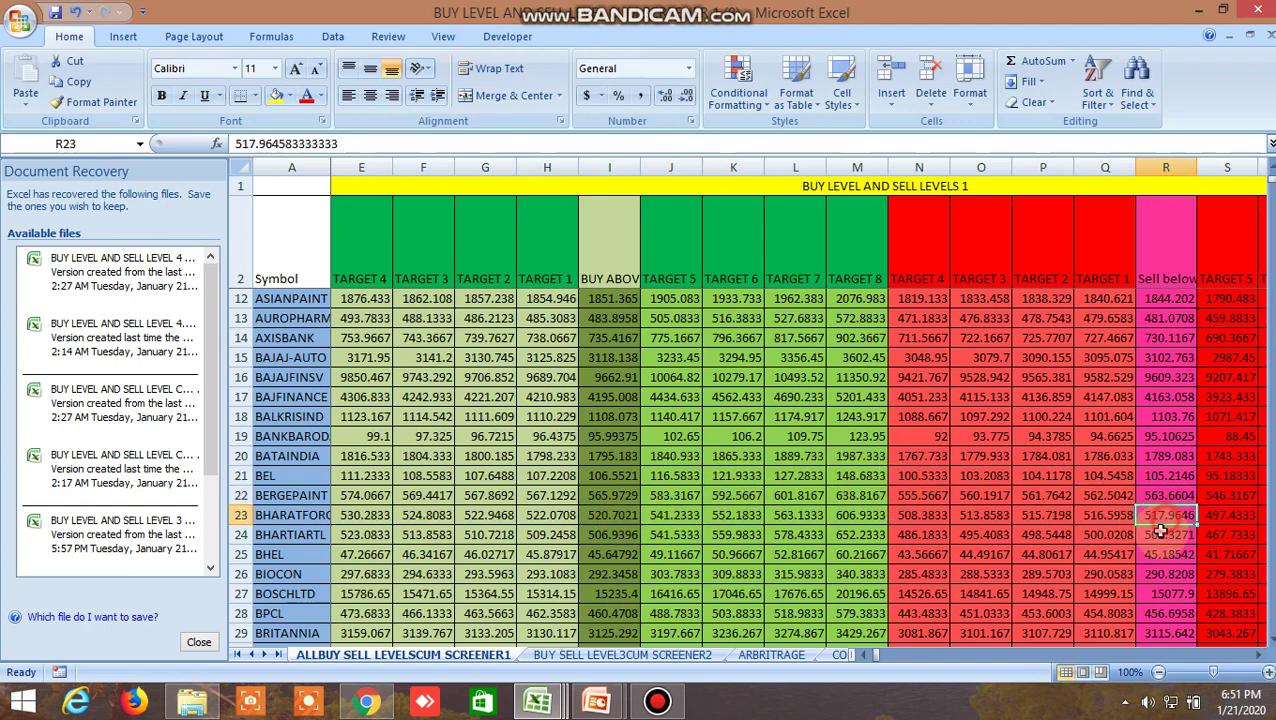
left_click(366, 702)
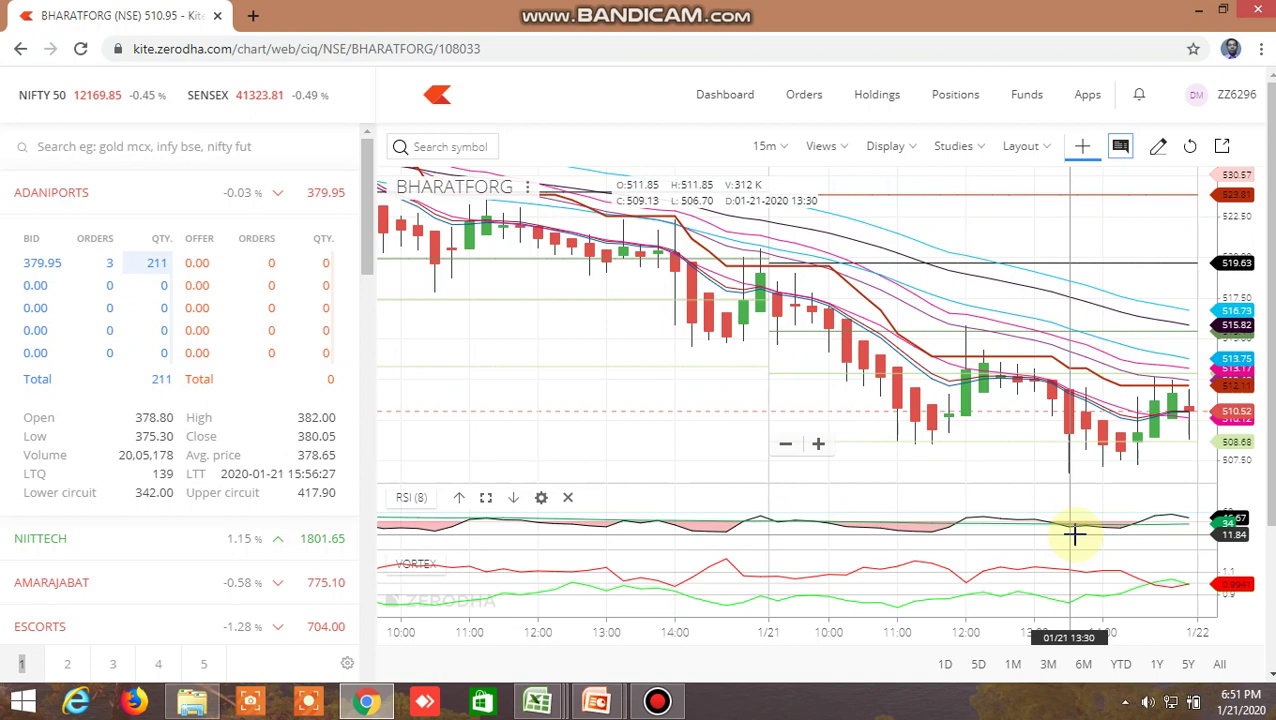
Switch to the Excel buy and sell level workbook and open the BUY SELL LEVEL3CUM SCREENER2 sheet
mouse_move(537, 702)
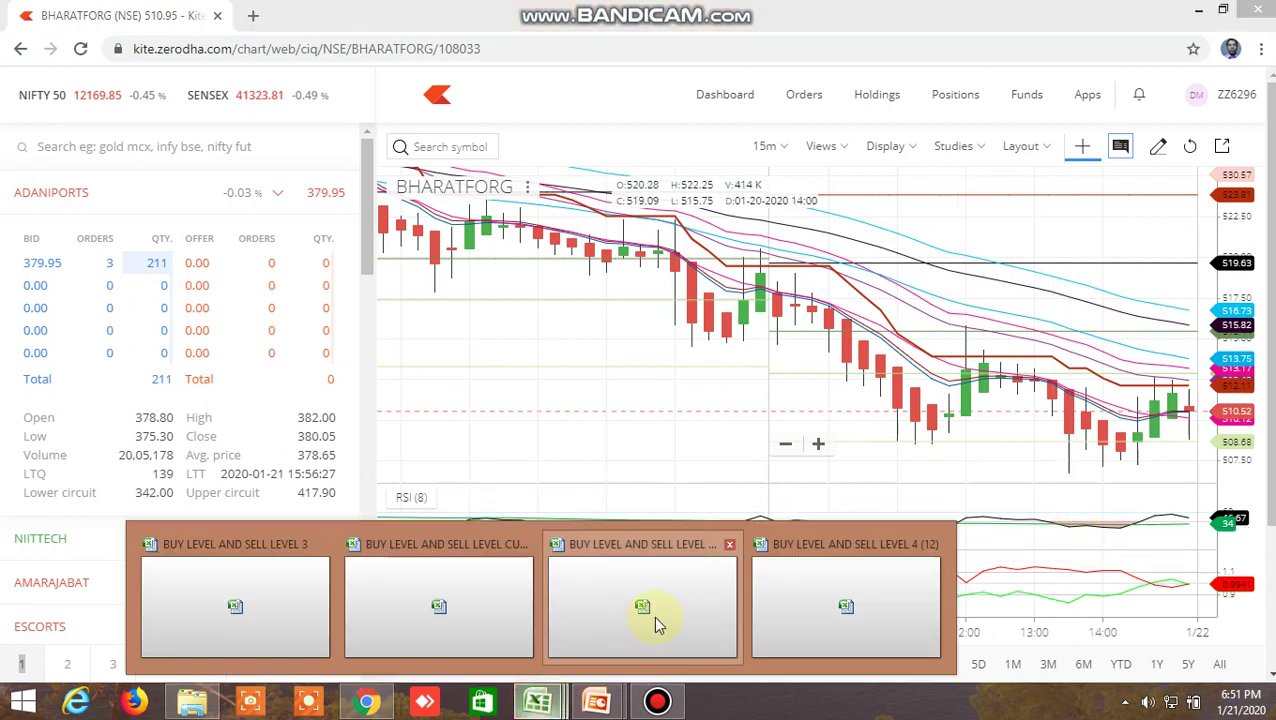
left_click(653, 615)
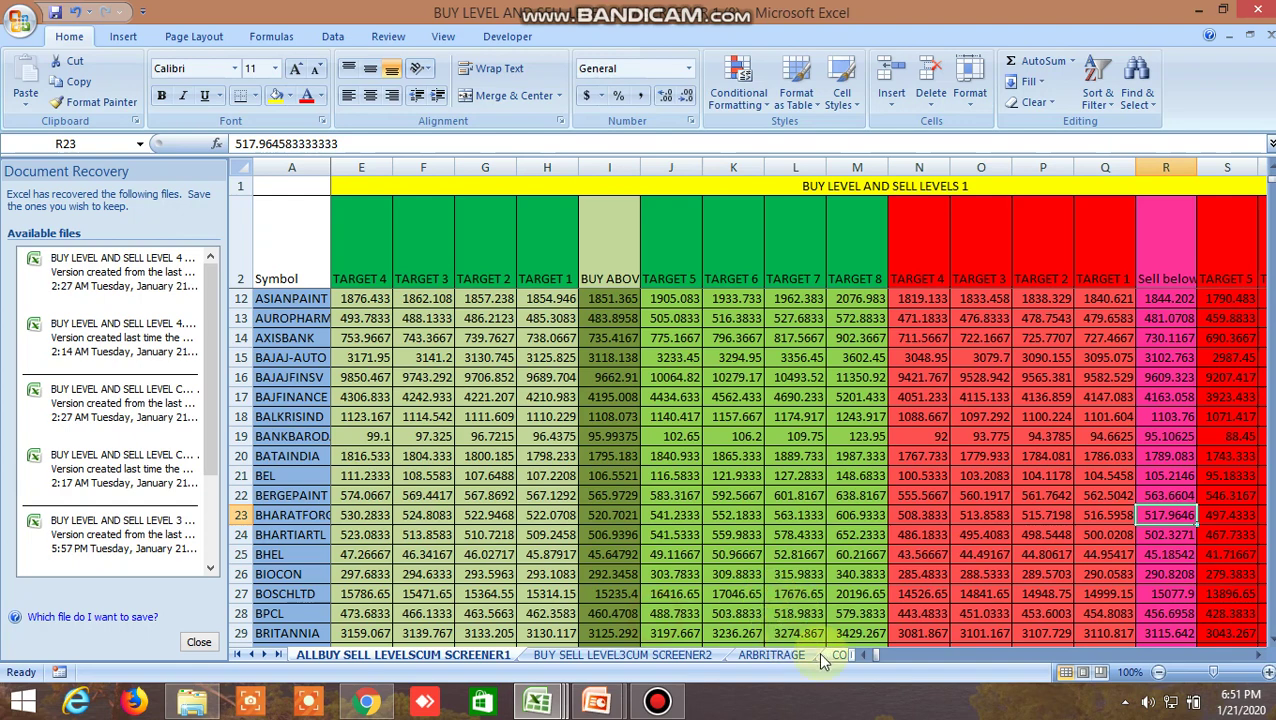
left_click(685, 654)
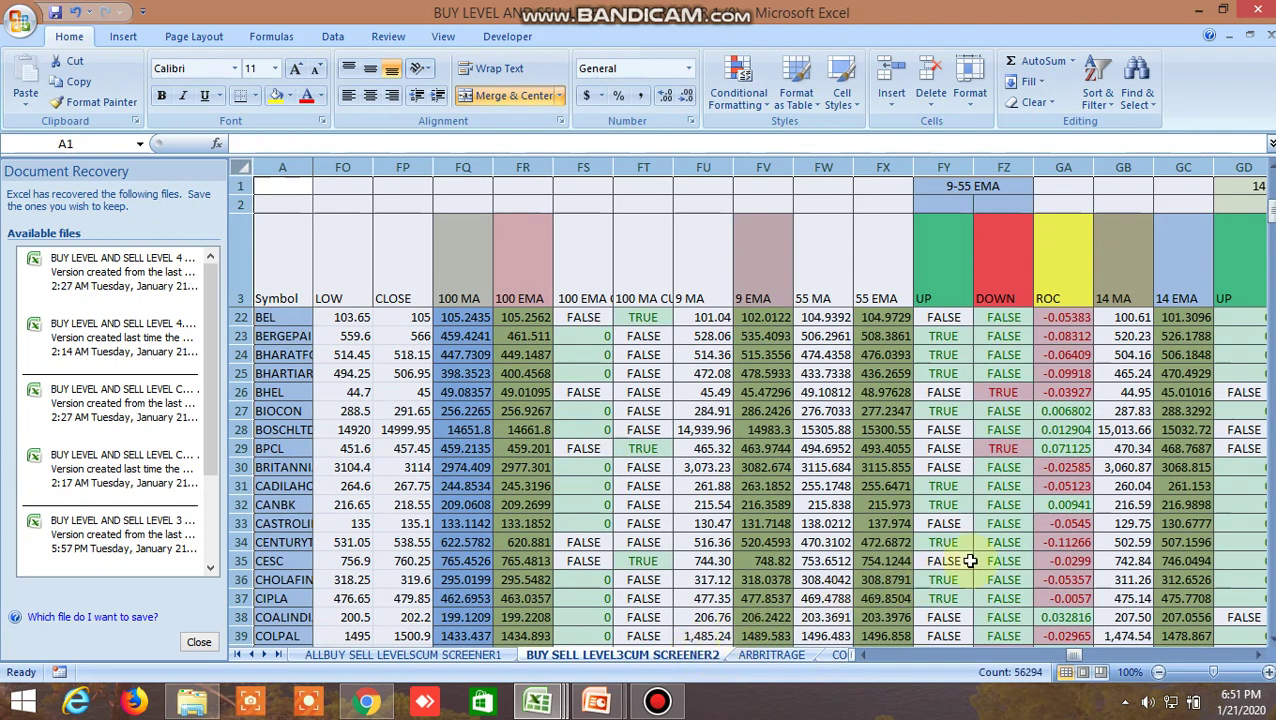
left_click(945, 523)
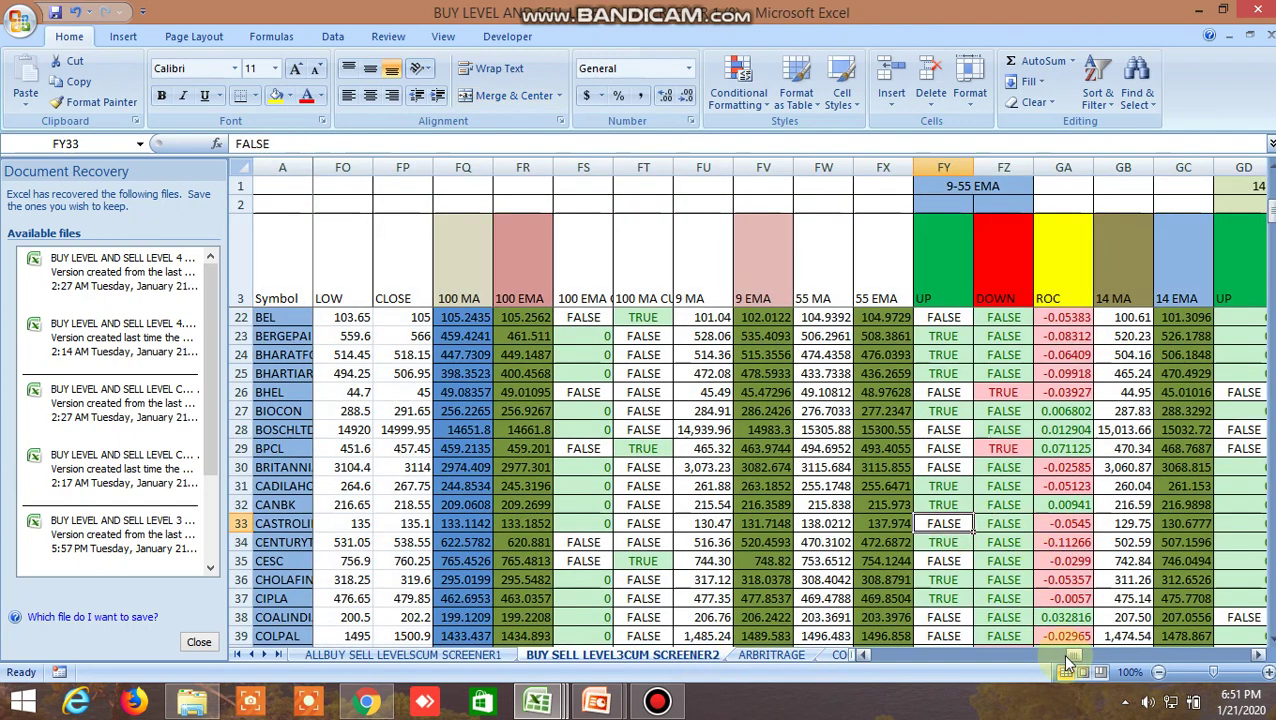
Review the 100 MA CUT column and its heading, checking the TRUE flags for BANKBARODA, BEL and BPCL
left_click_drag(1066, 658, 1067, 652)
scroll(893, 441, "up", 6)
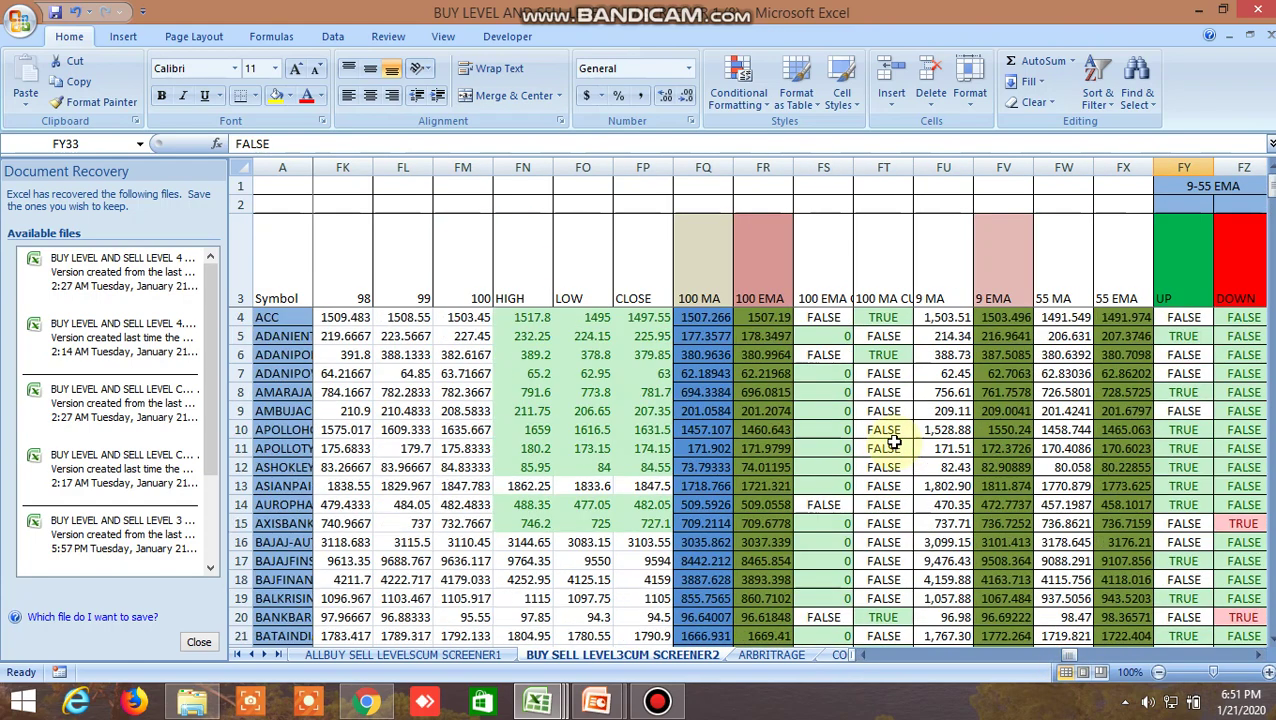
scroll(890, 420, "down", 3)
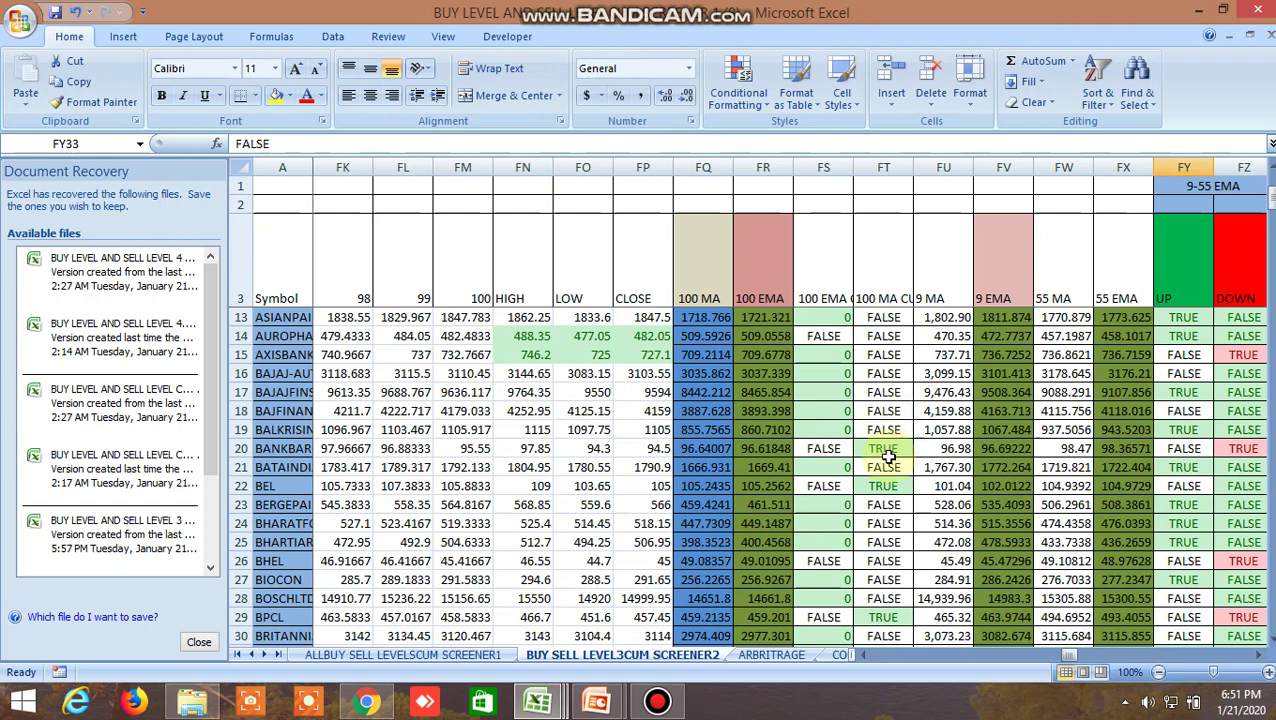
left_click(886, 449)
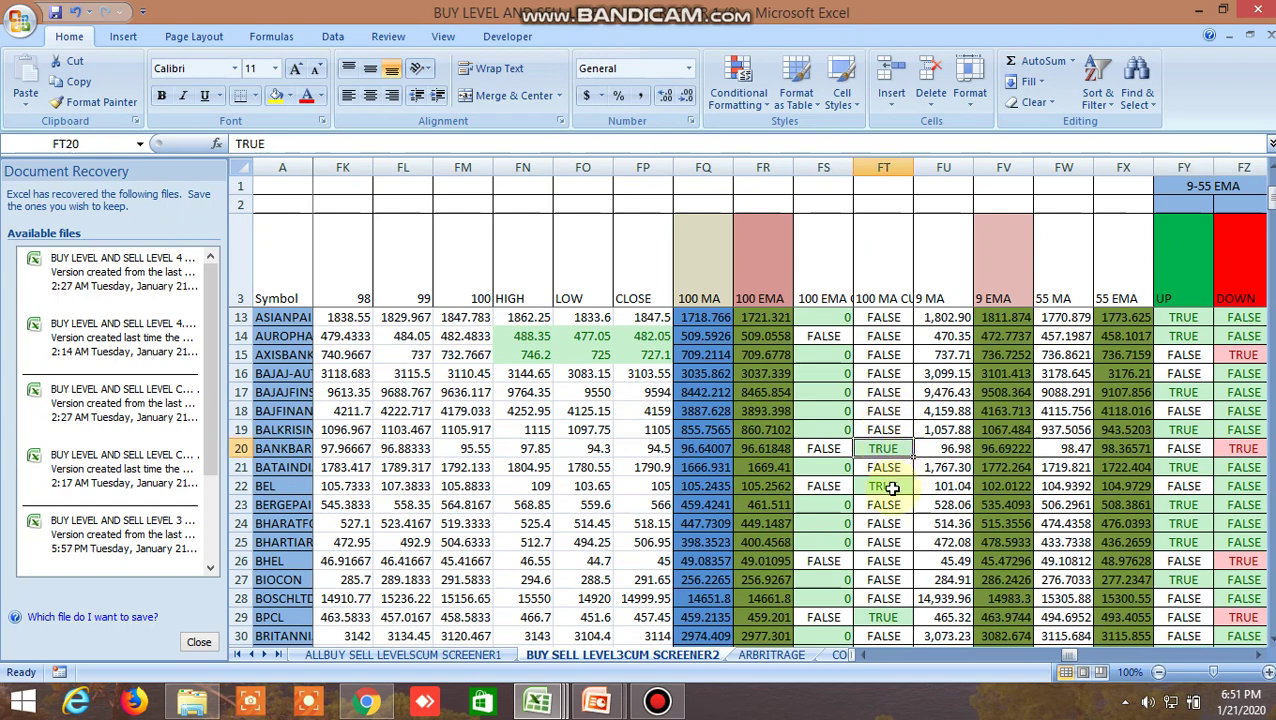
left_click(891, 487)
scroll(891, 487, "down", 4)
left_click(884, 393)
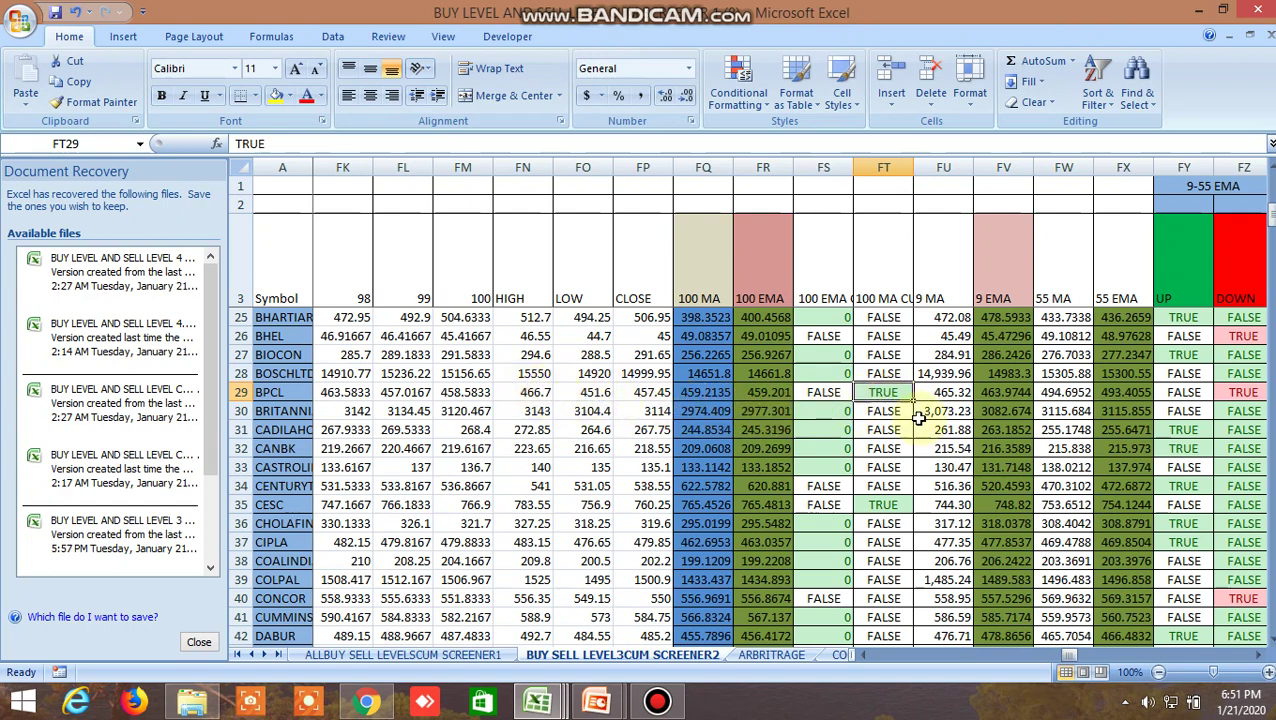
left_click(886, 272)
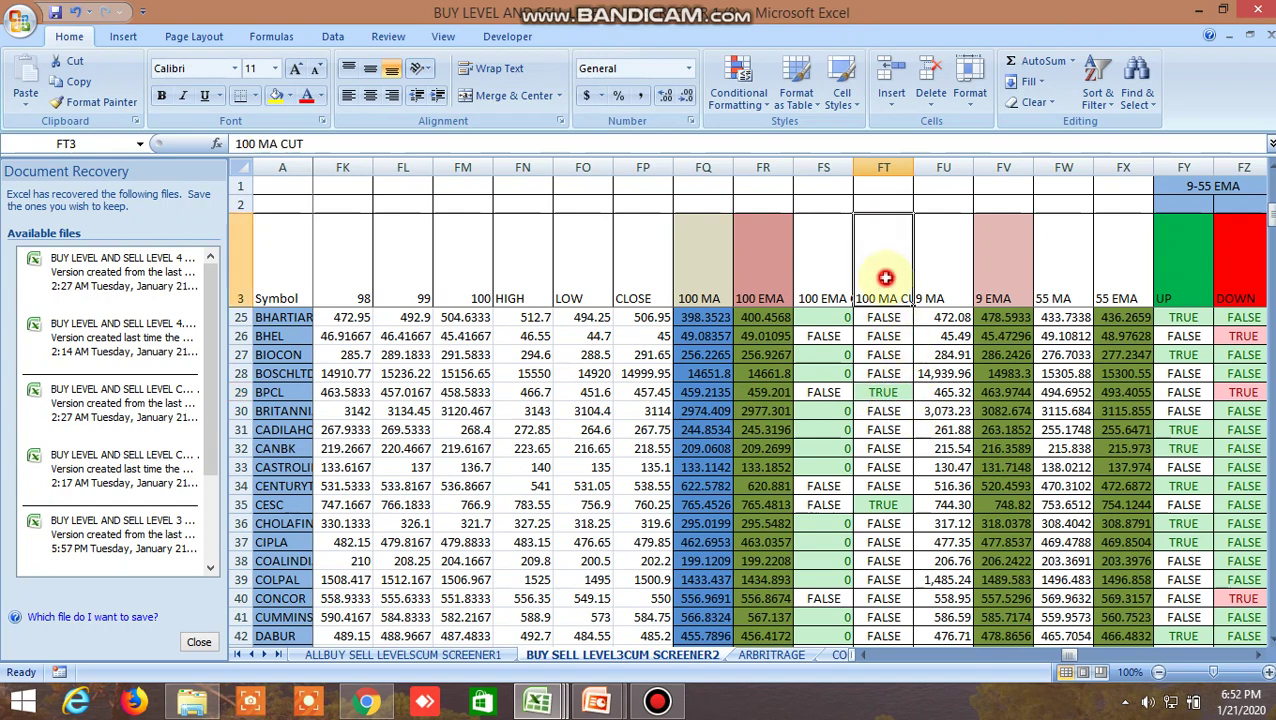
left_click(883, 392)
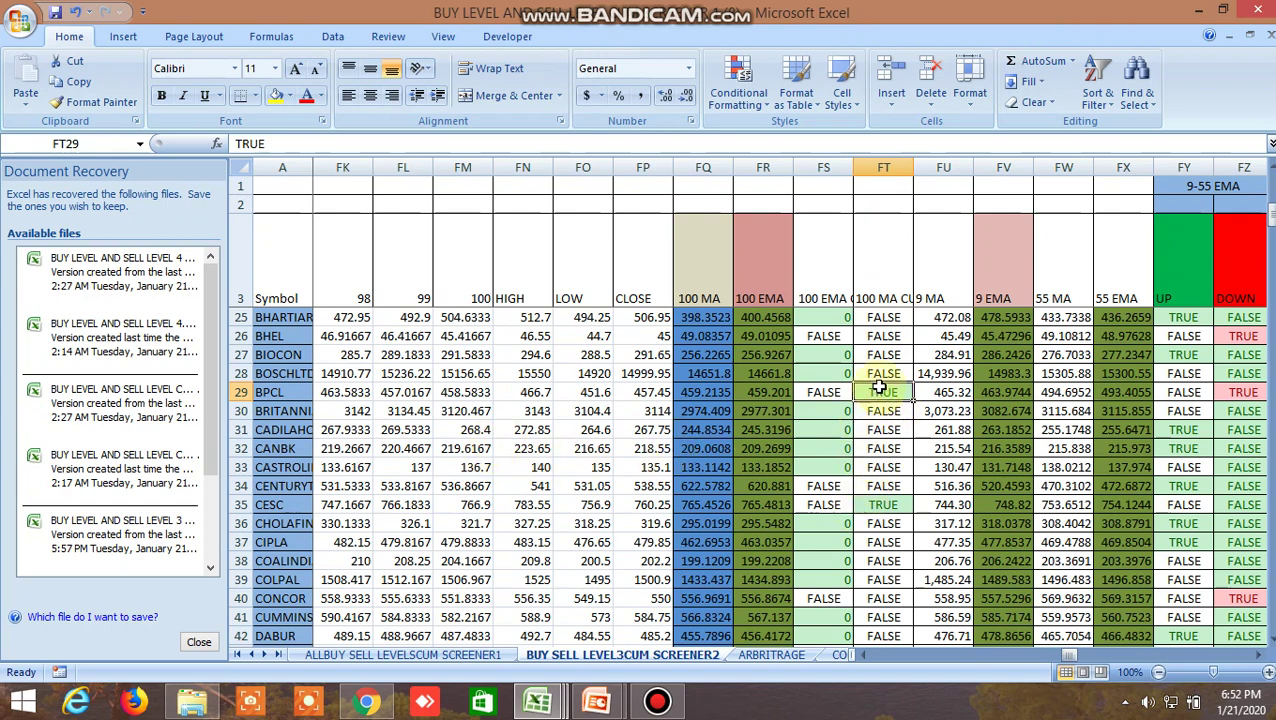
Compare BPCL's HIGH and LOW values with its 100 MA and 100 EMA in the screener sheet
left_click(549, 395)
left_click(578, 392)
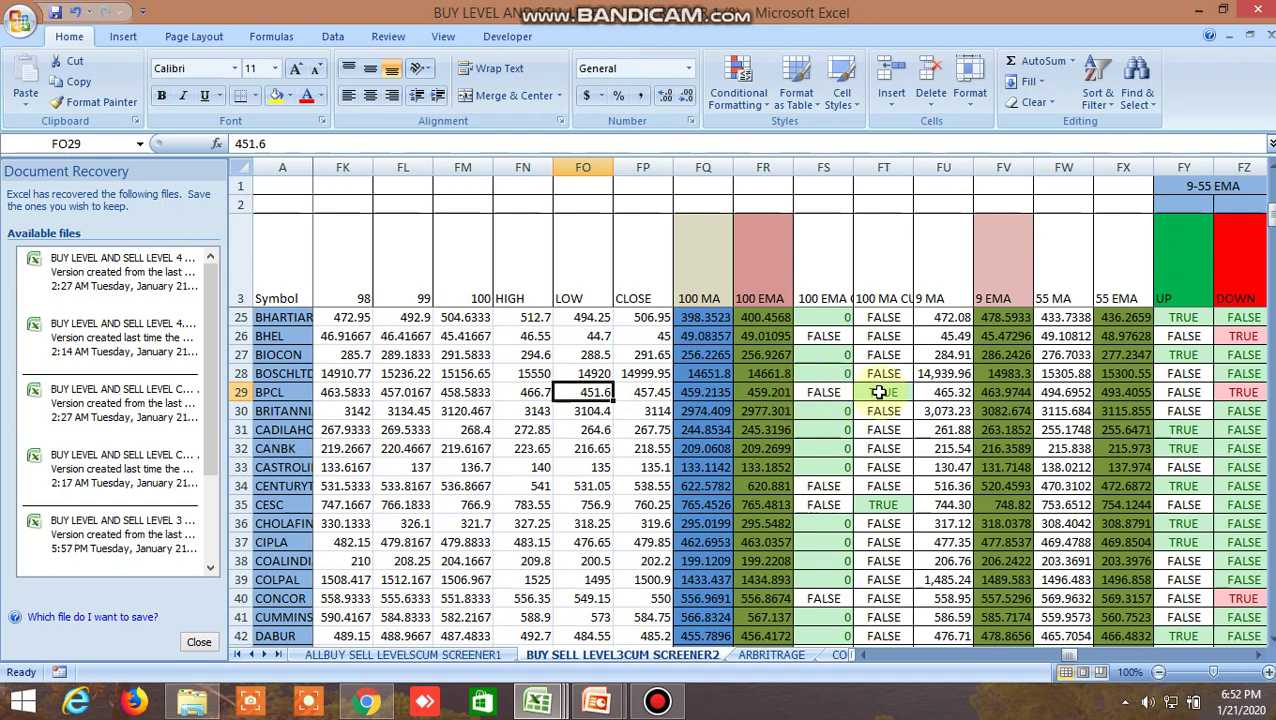
left_click(541, 394)
left_click(566, 392)
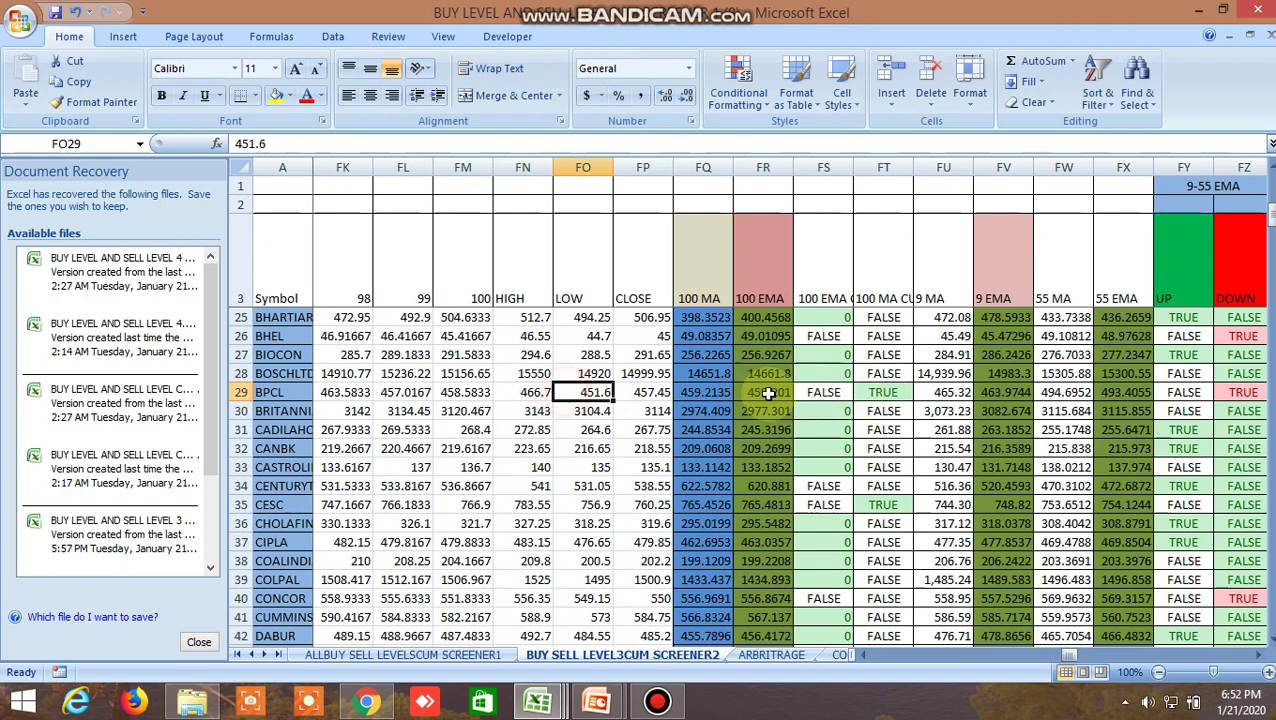
Switch to Kite in Chrome, search the chart symbols for "bpcl" and open the NSE chart of BPCL
left_click(367, 702)
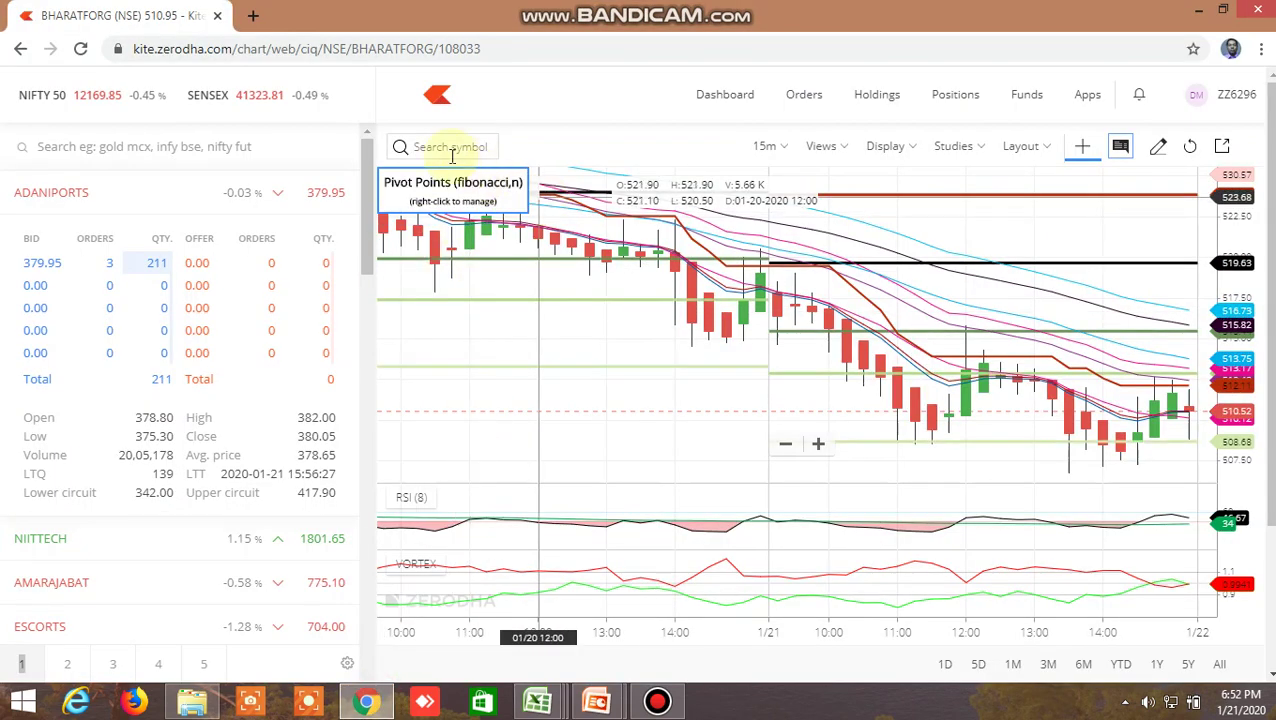
left_click(443, 148)
type("bpcl")
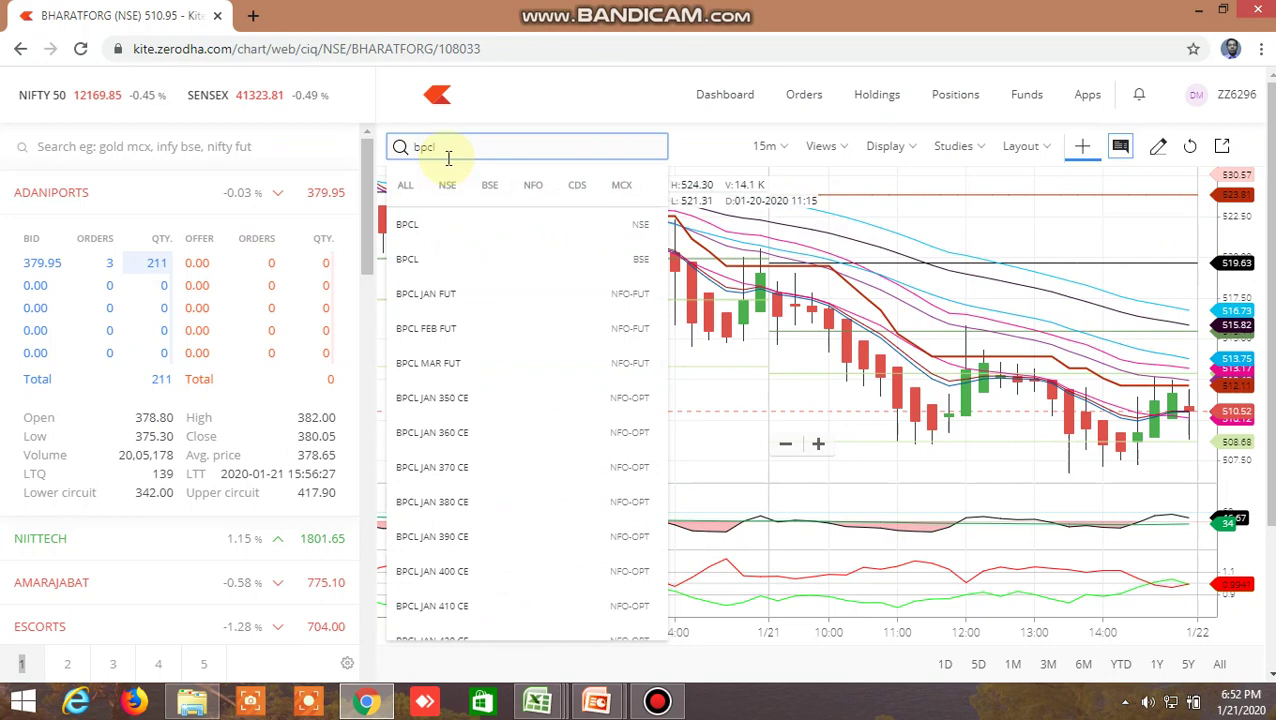
left_click(433, 226)
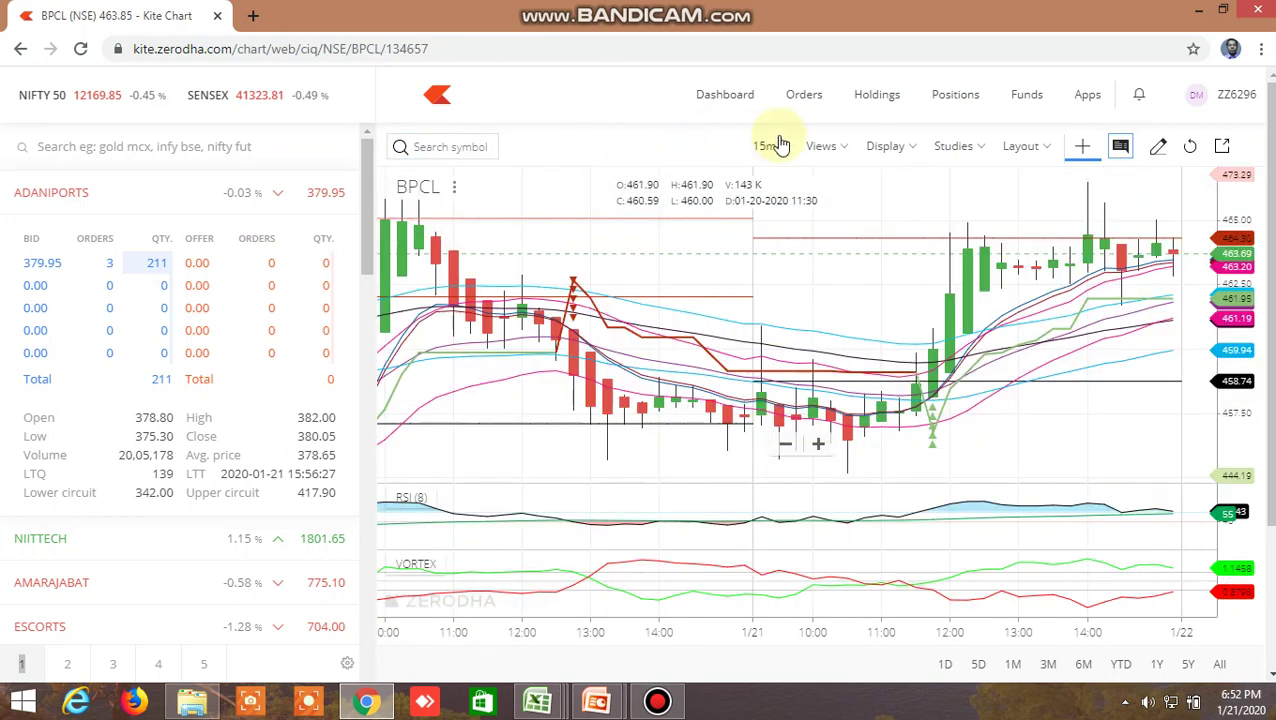
Set the BPCL chart to the 1 D interval with the Candle chart style and inspect its most recent candles
left_click(779, 144)
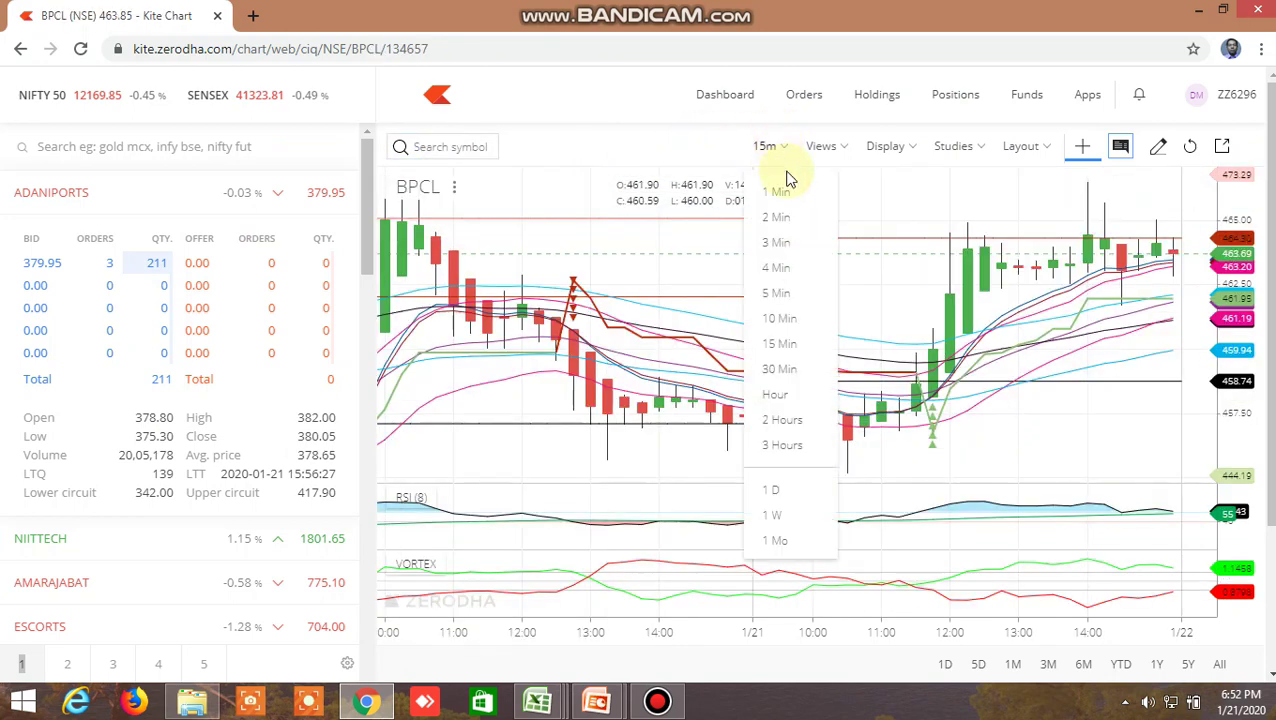
left_click(785, 487)
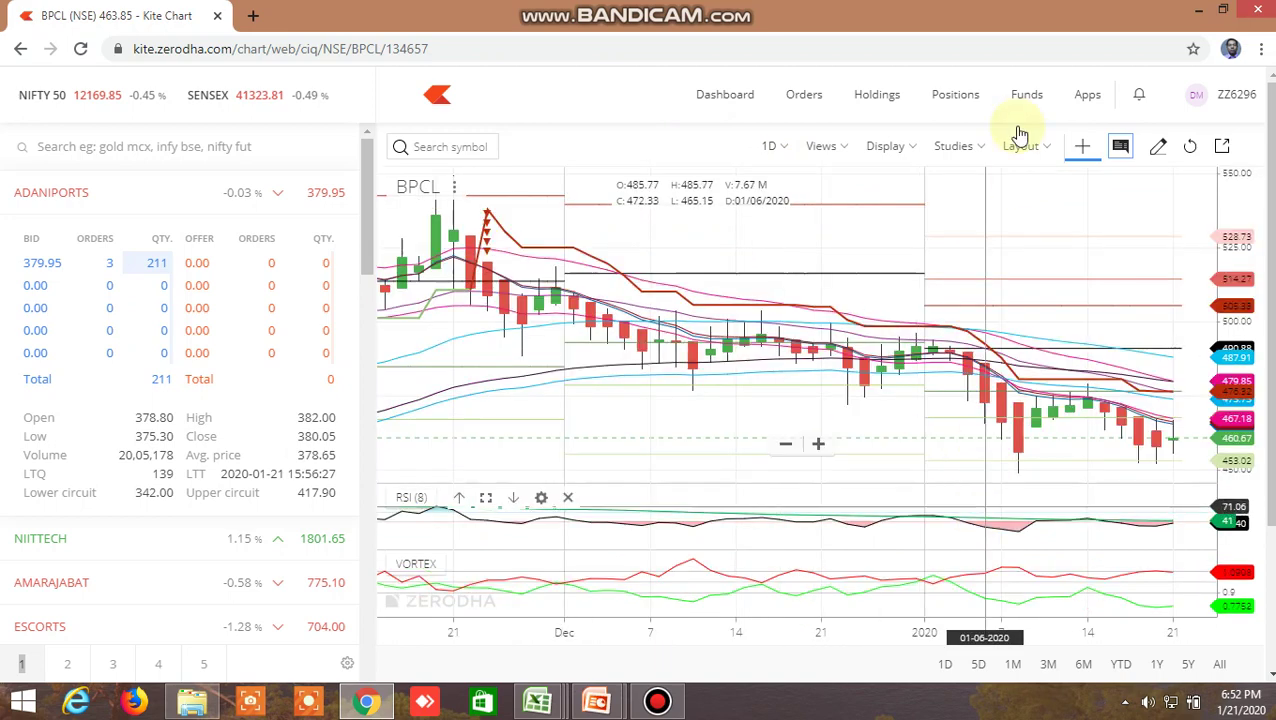
left_click(911, 150)
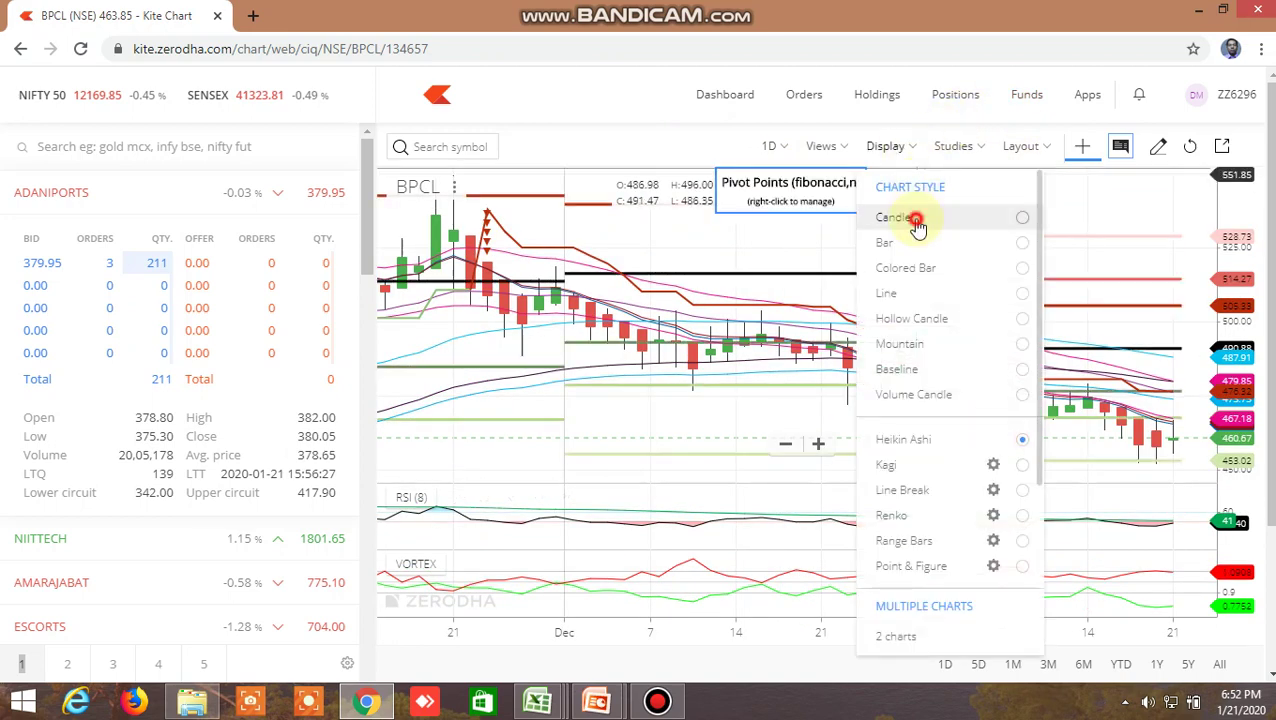
left_click(917, 213)
scroll(993, 385, "up", 3)
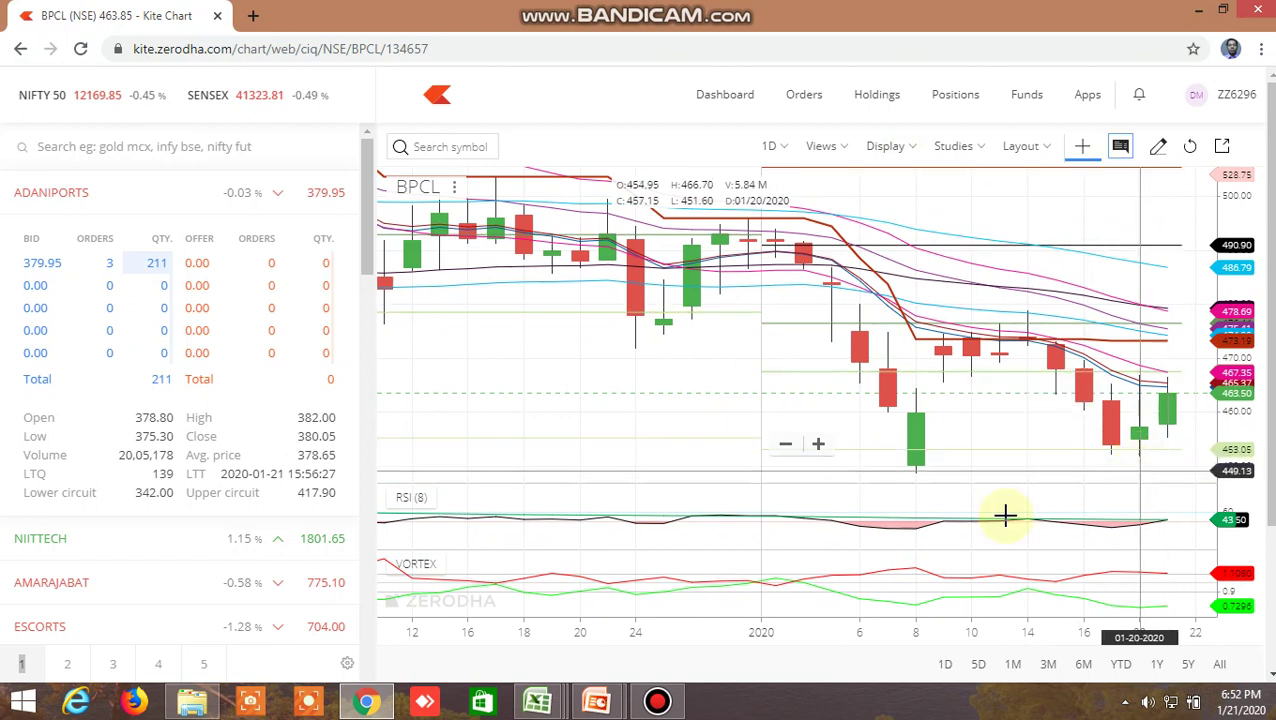
Return to the Excel screener sheet and select CESC's 100 MA CUT flag
mouse_move(555, 700)
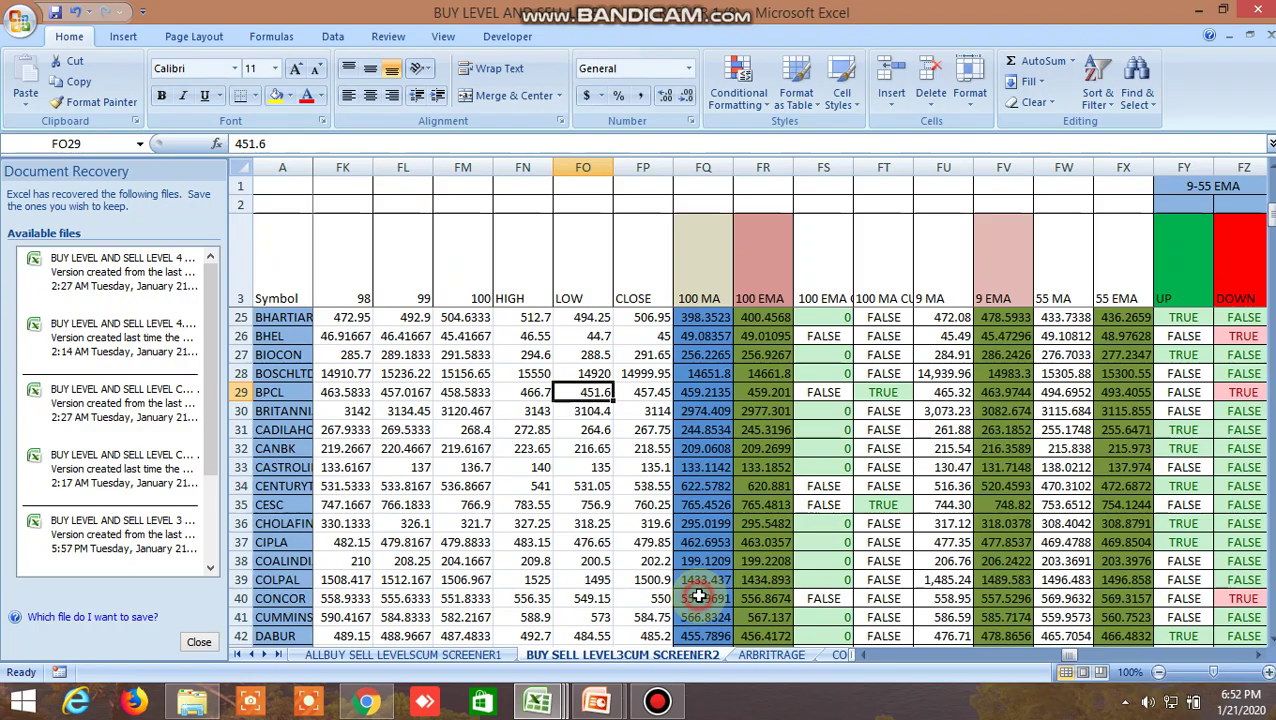
left_click(700, 604)
left_click(884, 505)
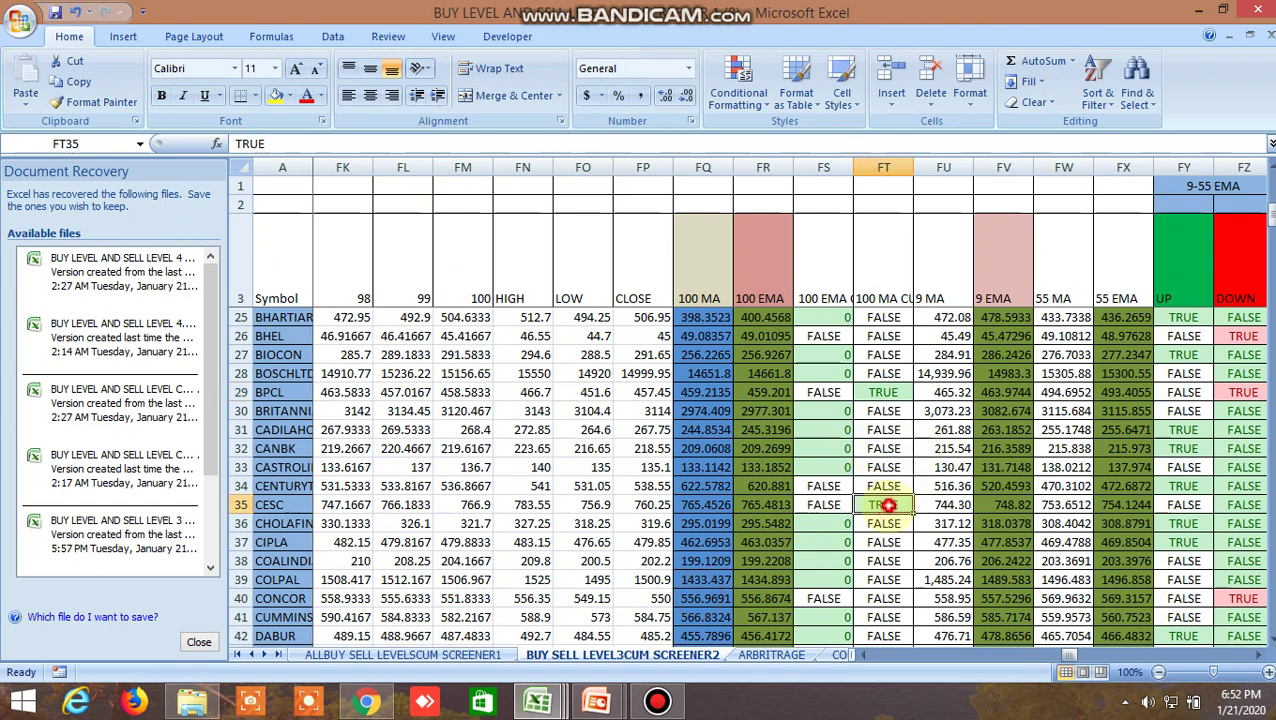
Switch to Kite in Chrome, open the NSE chart of CESC by searching "cesc", and set its interval to 1 D
left_click(367, 701)
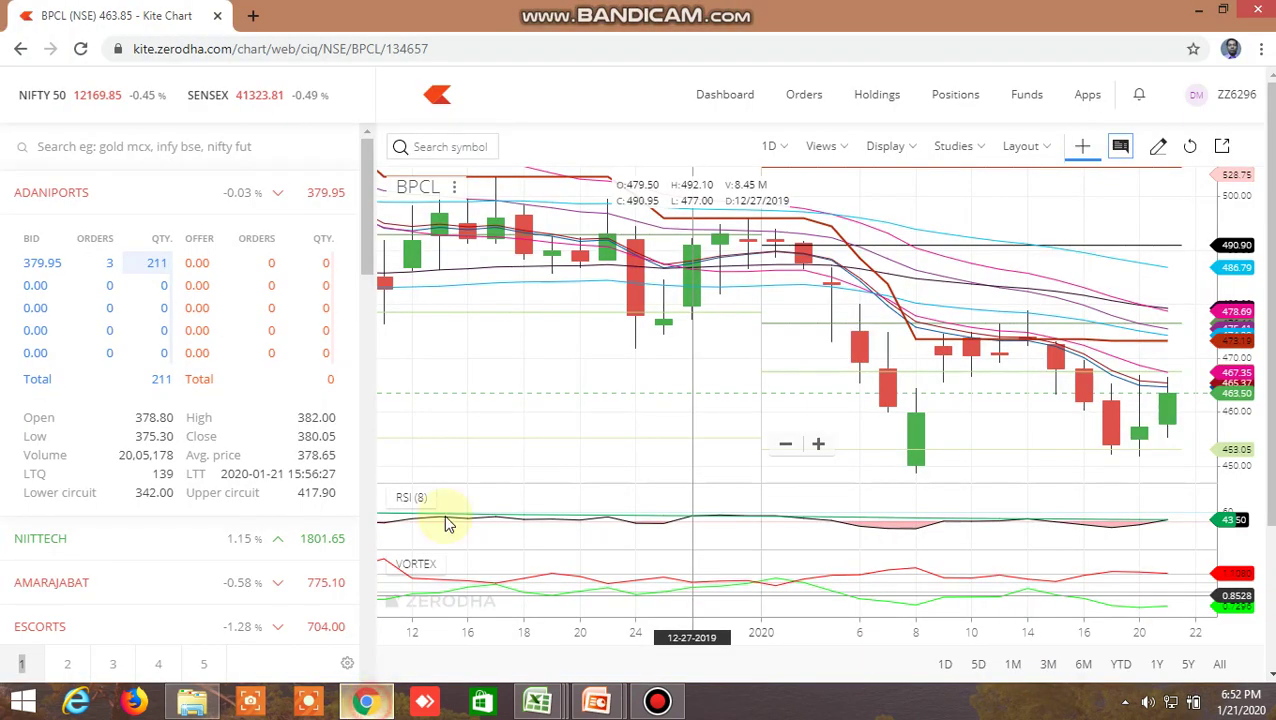
left_click(443, 146)
type("cesc")
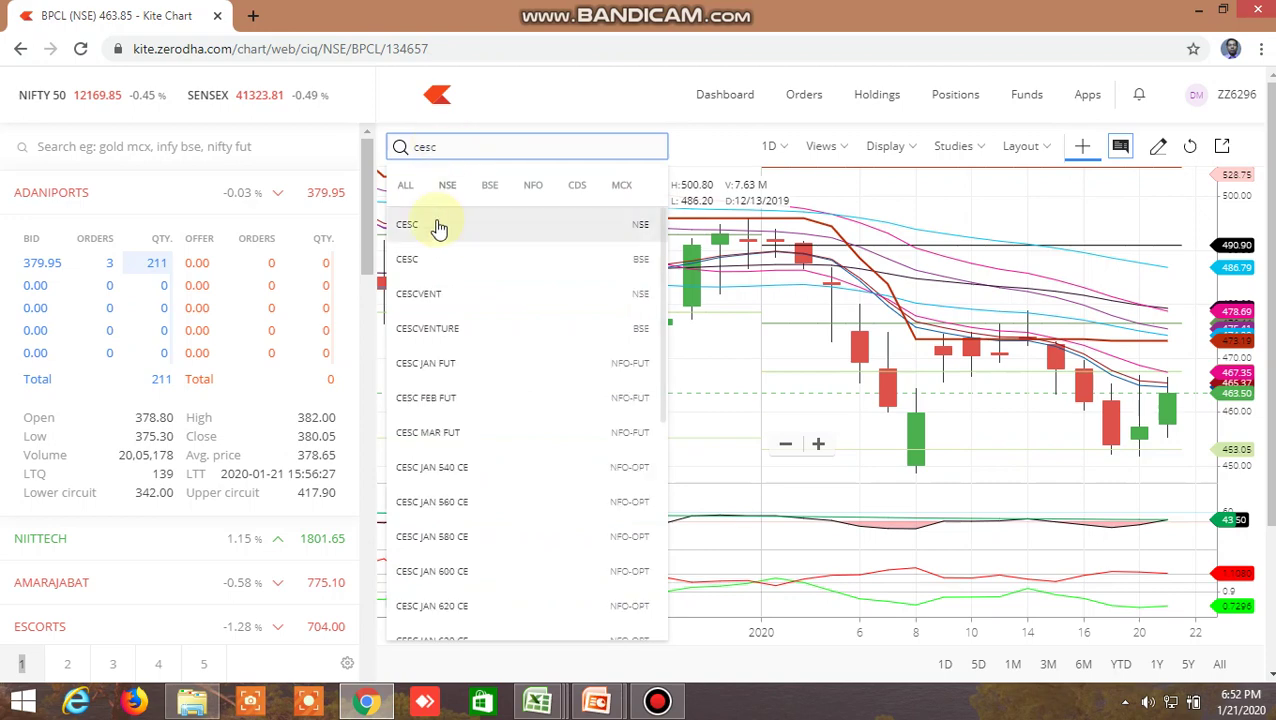
left_click(438, 224)
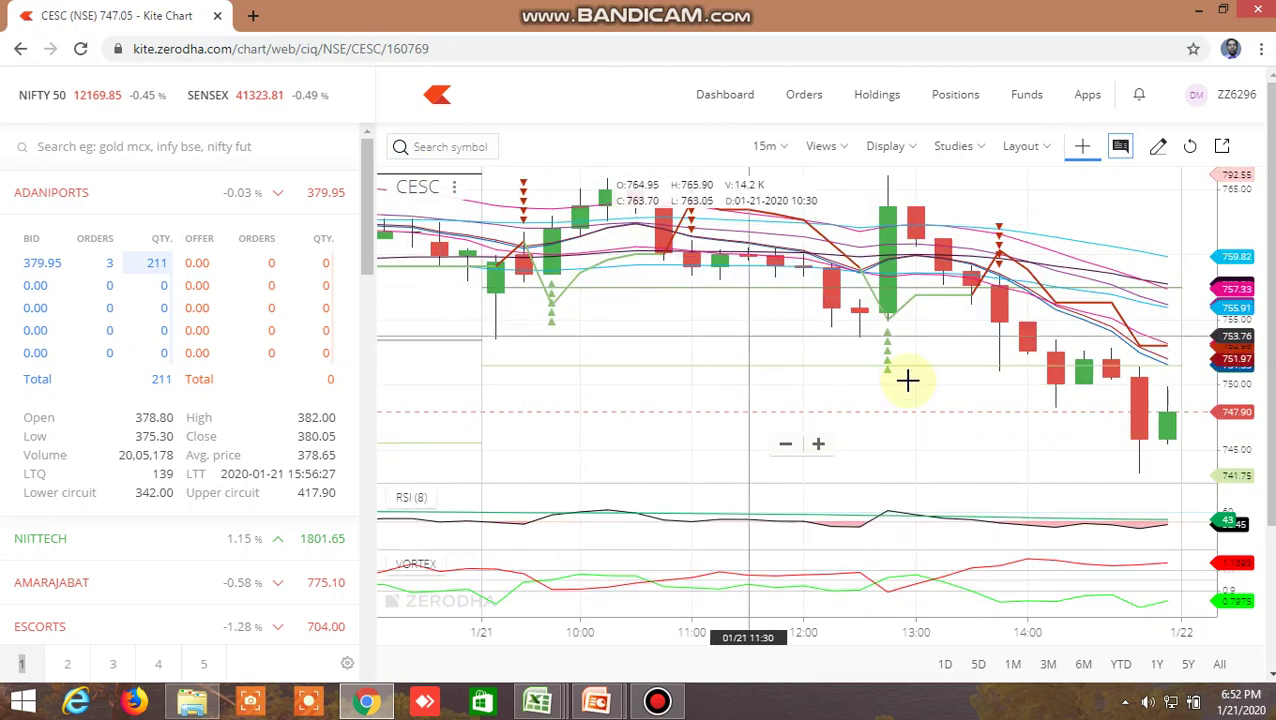
left_click(775, 148)
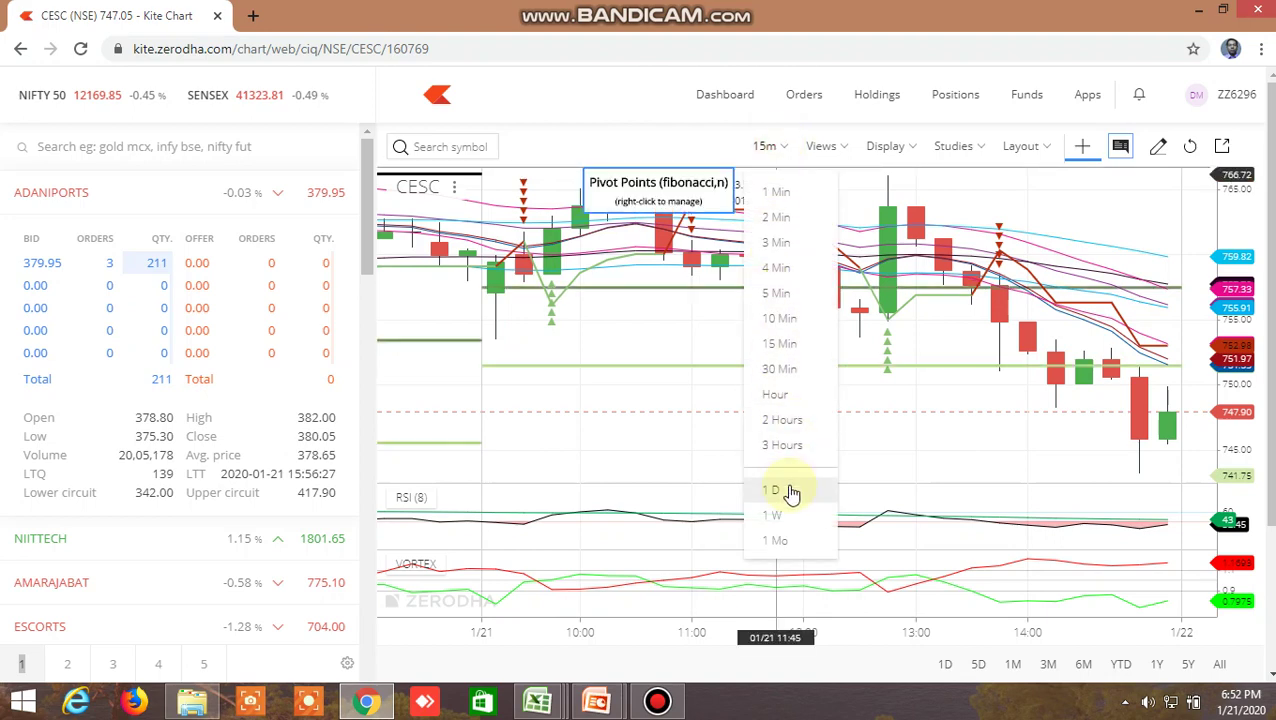
left_click(789, 487)
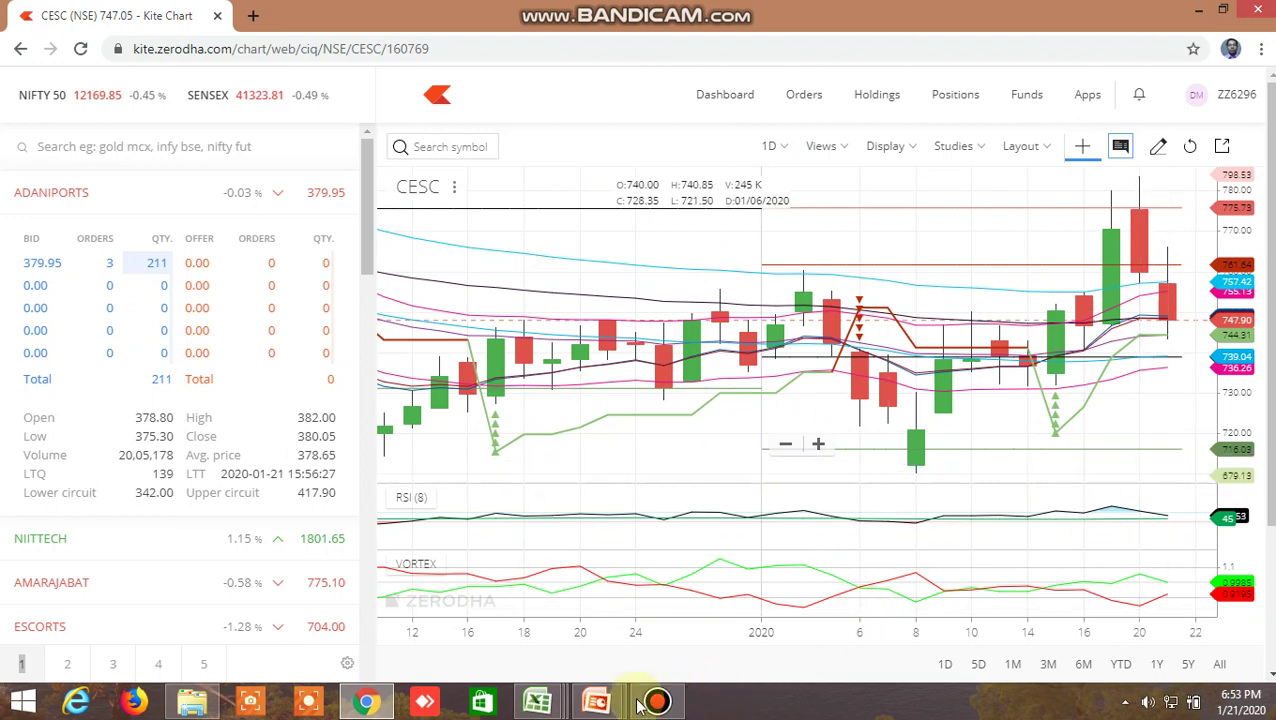
Return to the Excel screener sheet and check the 100 MA CUT flags of EQUITAS, GAIL, IDFCFIRST and LUPIN
mouse_move(537, 702)
left_click(649, 627)
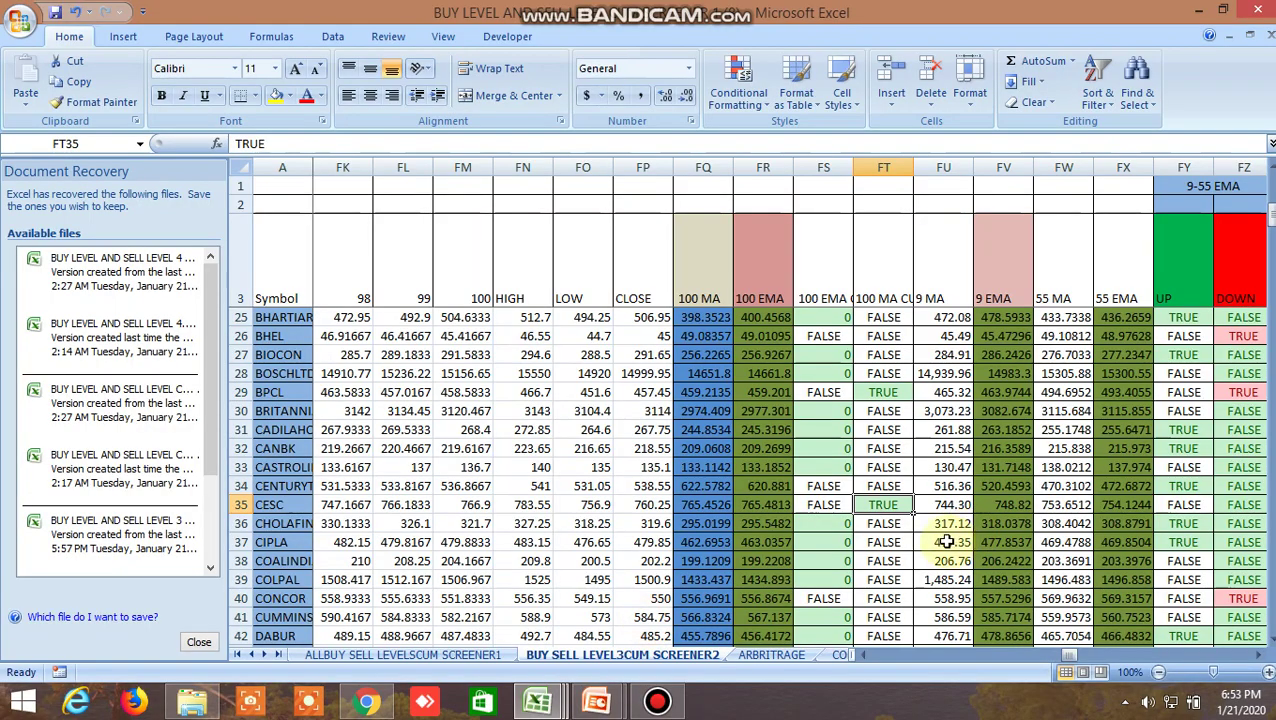
scroll(930, 545, "down", 3)
left_click(902, 561)
scroll(895, 545, "down", 2)
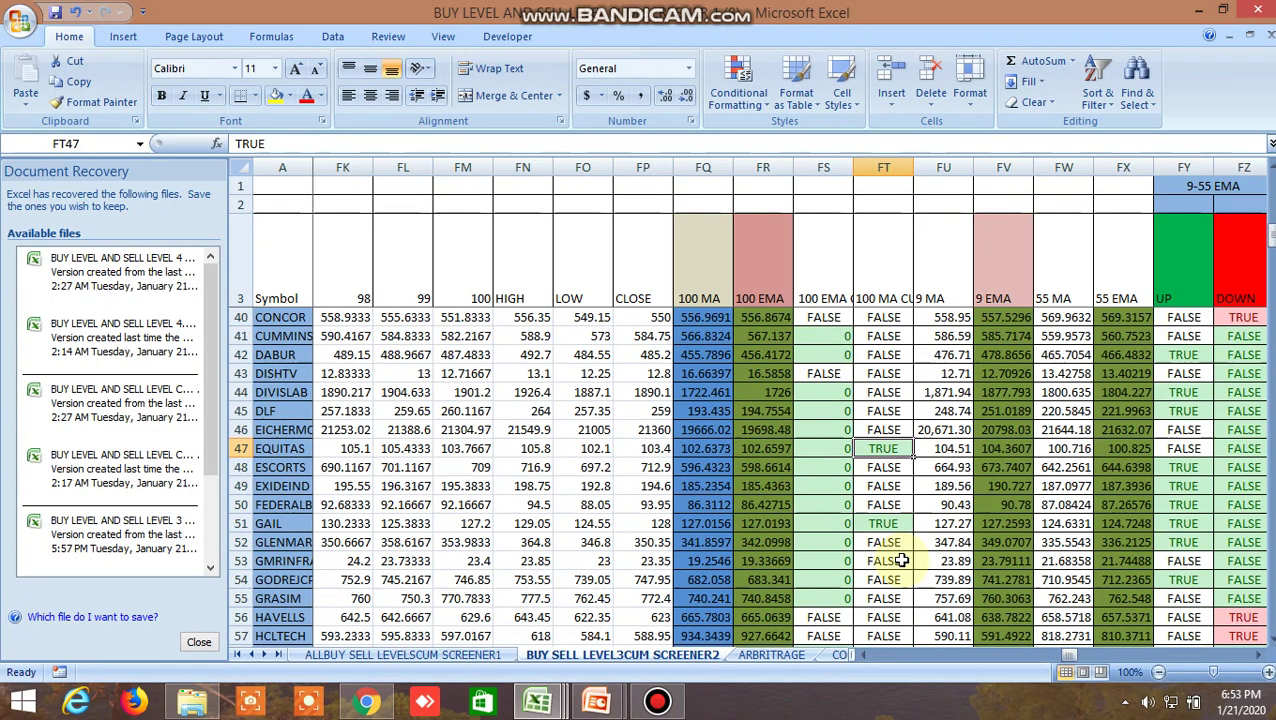
left_click(891, 520)
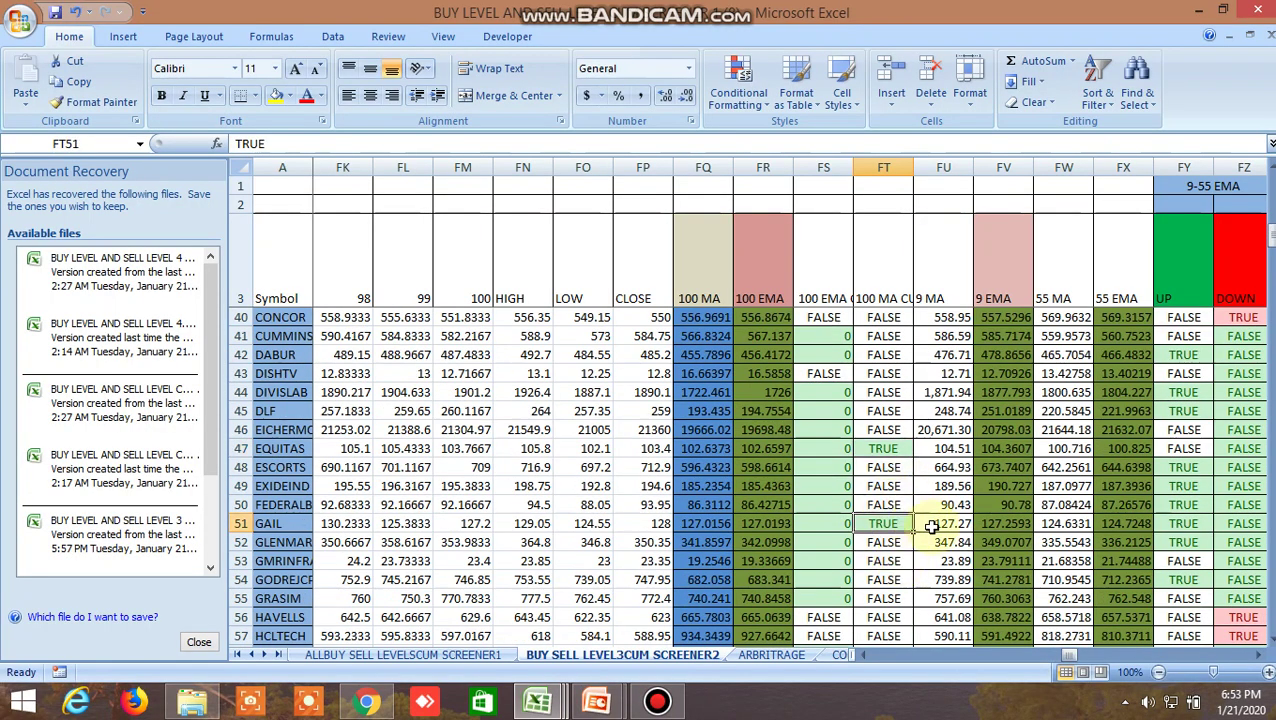
scroll(911, 543, "down", 7)
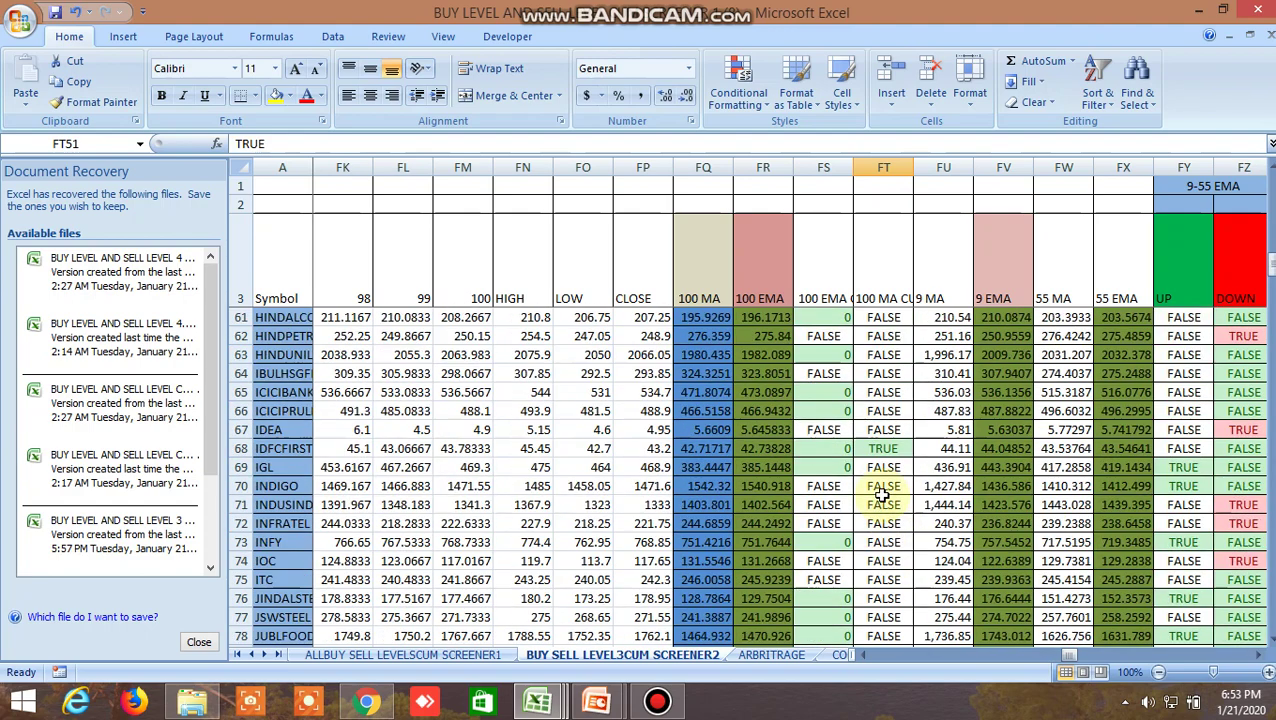
left_click(901, 452)
scroll(900, 455, "down", 5)
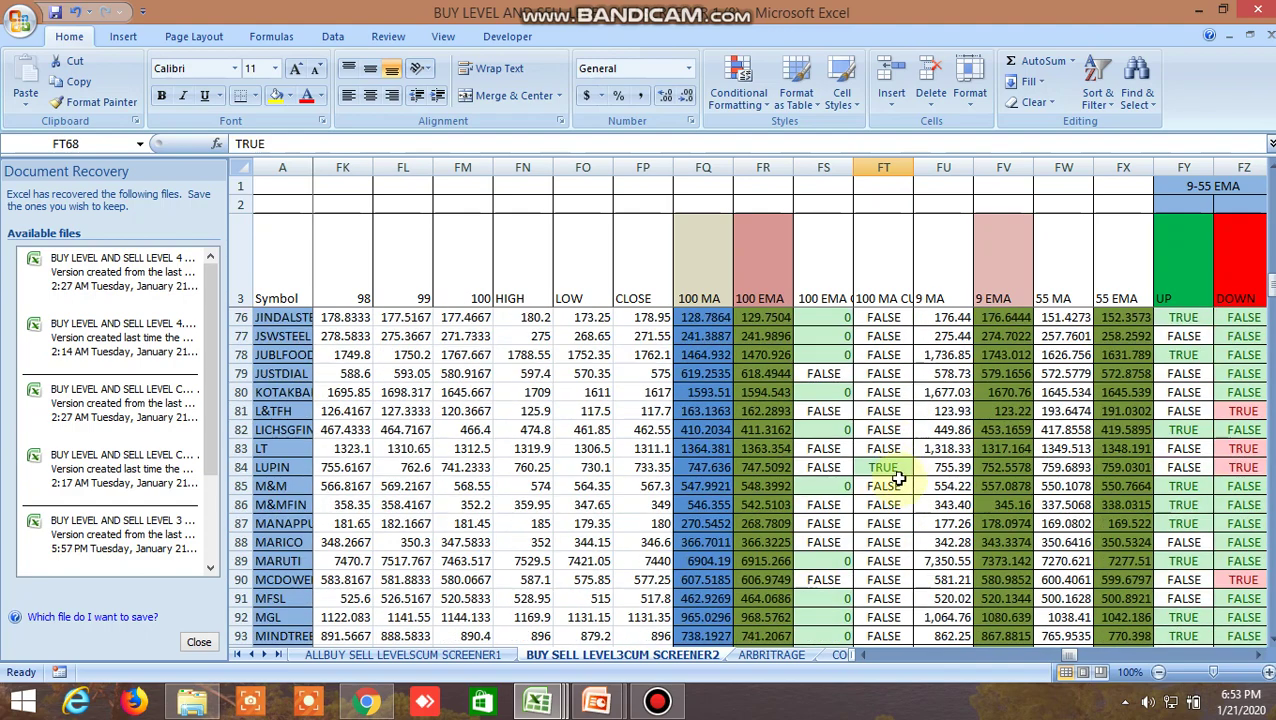
left_click(898, 469)
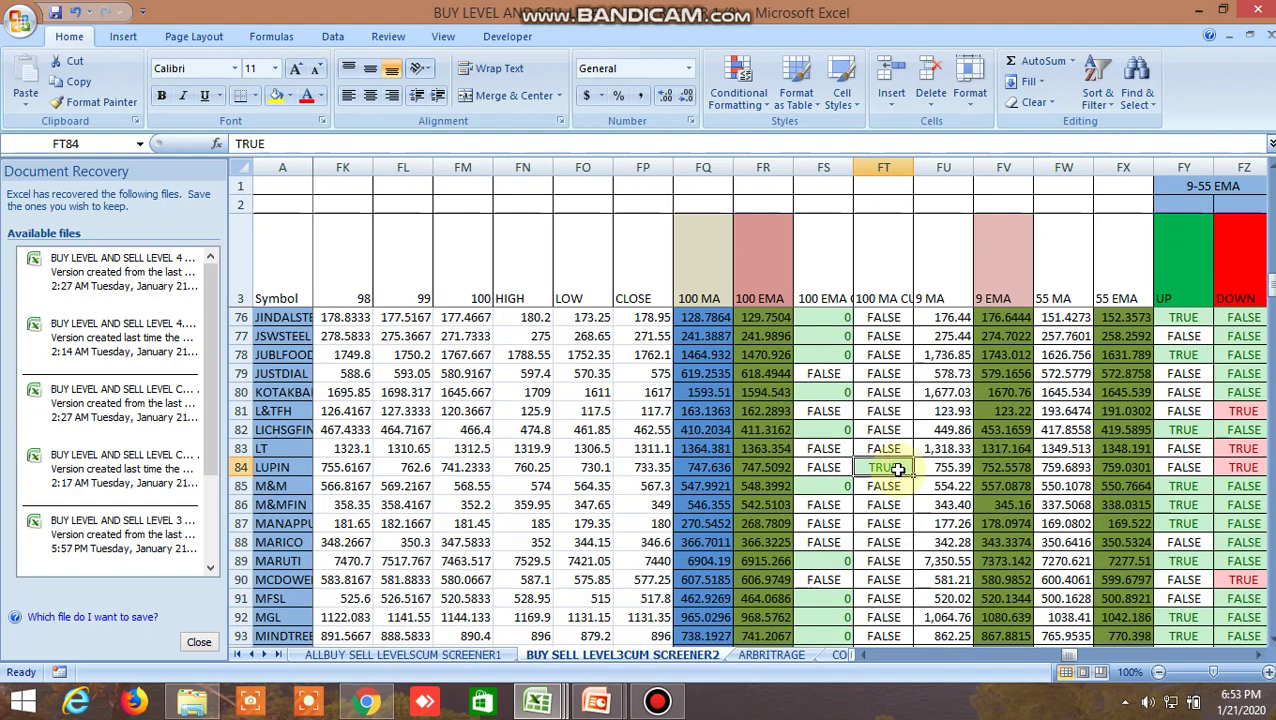
Switch to Kite in Chrome, search the chart symbols for "lupin" and open the NSE chart of LUPIN
left_click(367, 701)
left_click(451, 148)
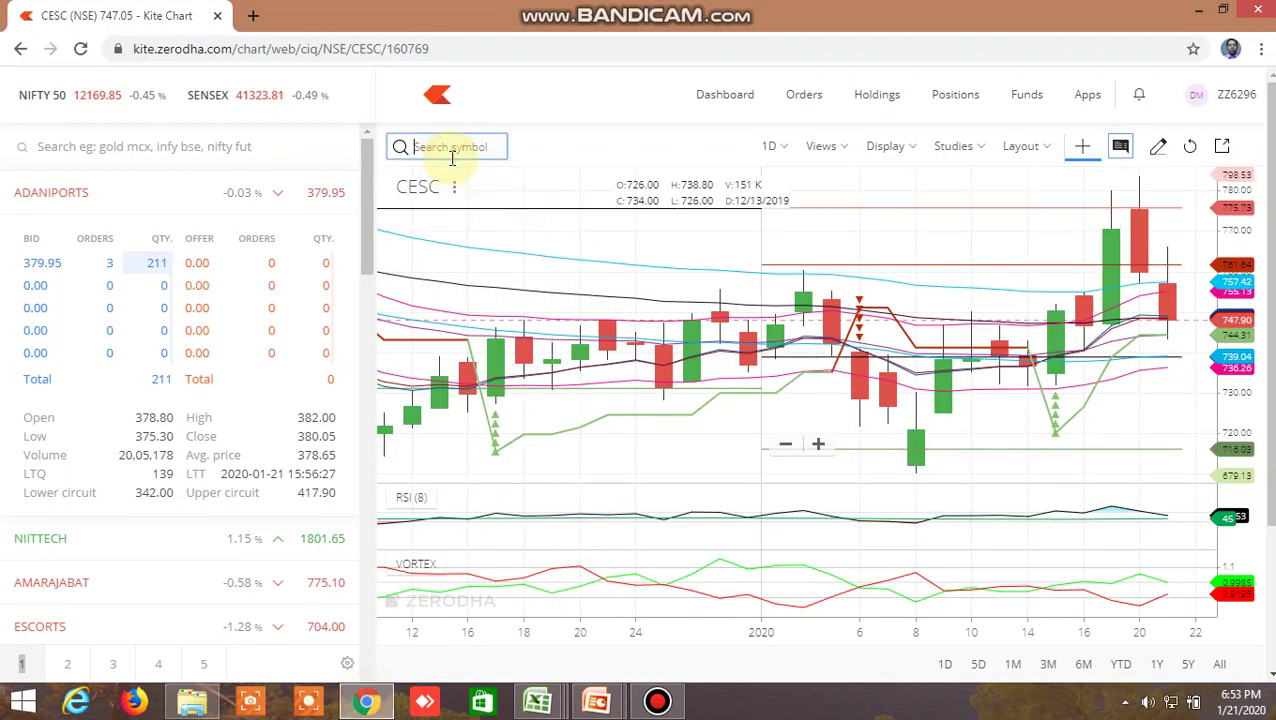
type("lupin")
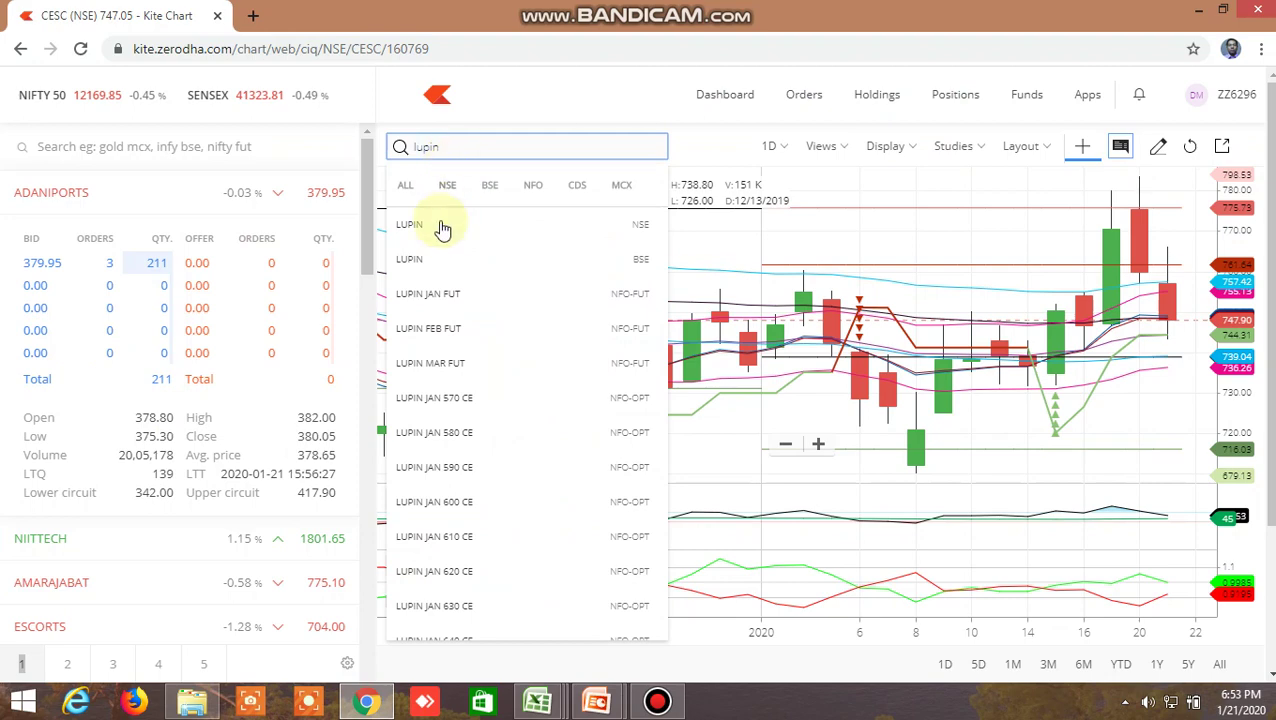
left_click(441, 226)
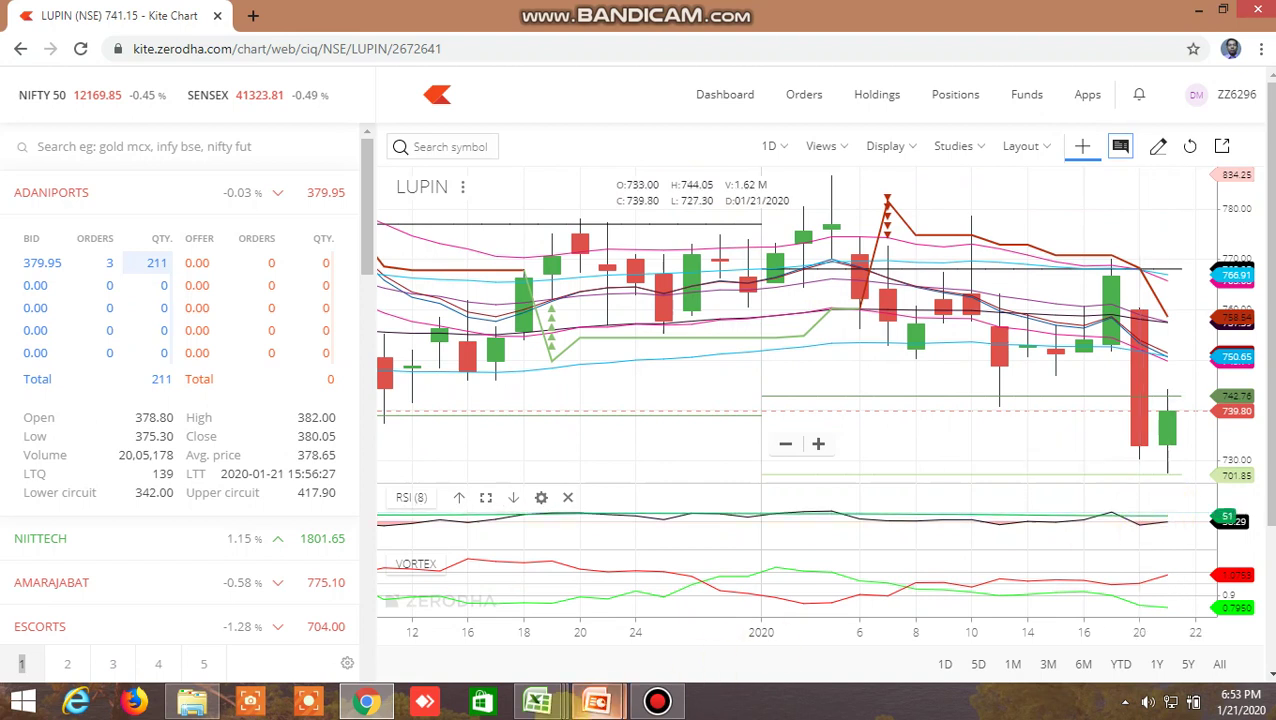
Return to the Excel workbook, open the INSIDE THE BAR WITH NR7 sheet and select ACC's 1 DAY inside-the-bar flag
mouse_move(537, 700)
left_click(683, 610)
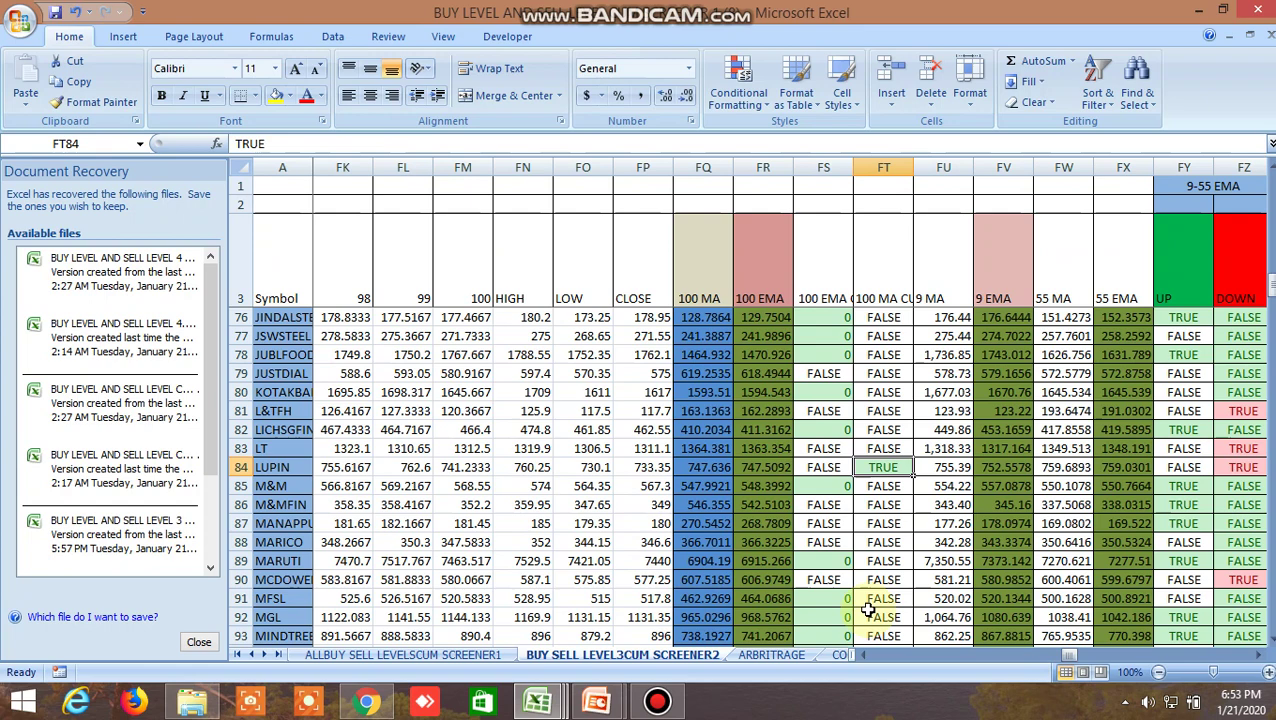
left_click(836, 655)
left_click(832, 652)
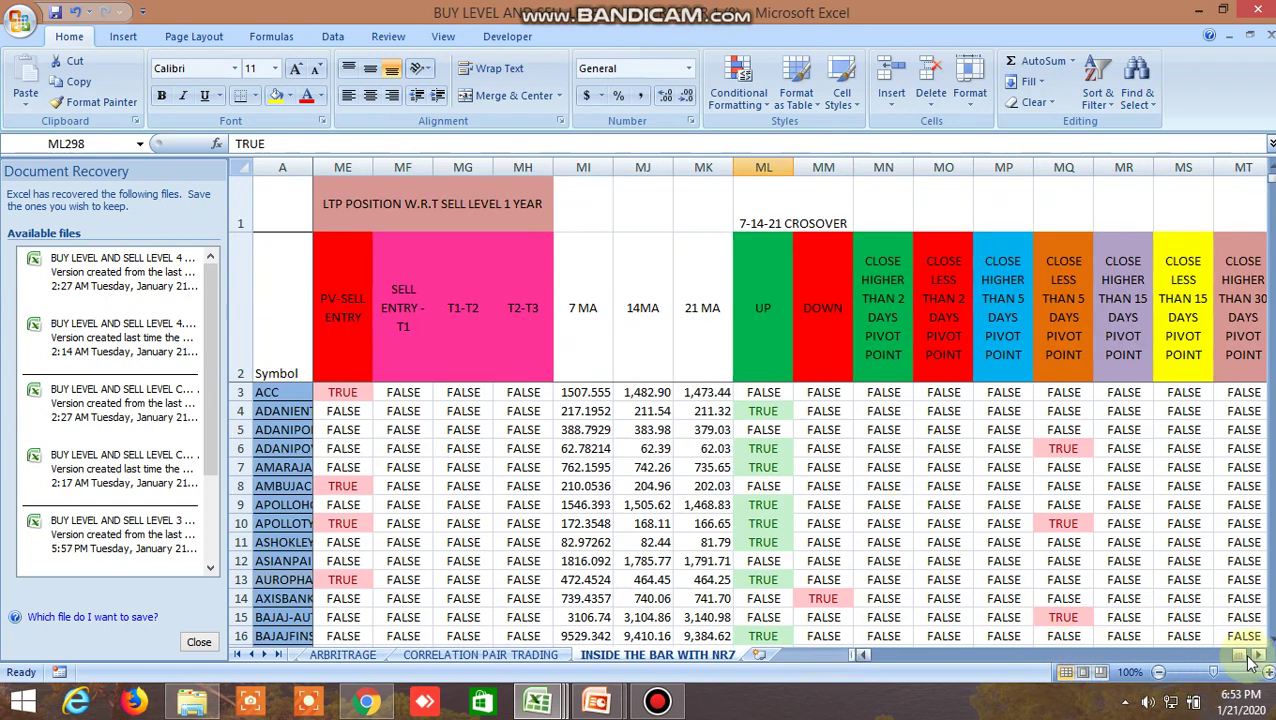
left_click_drag(1240, 662, 885, 688)
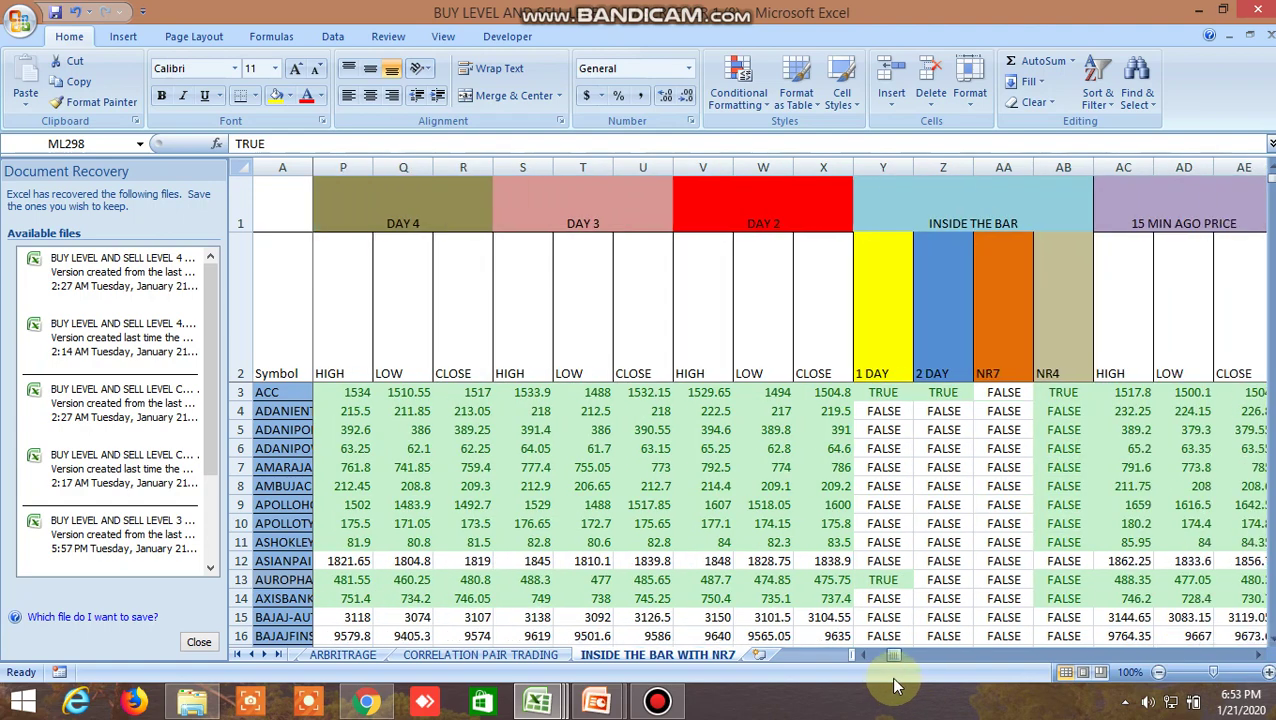
left_click(890, 392)
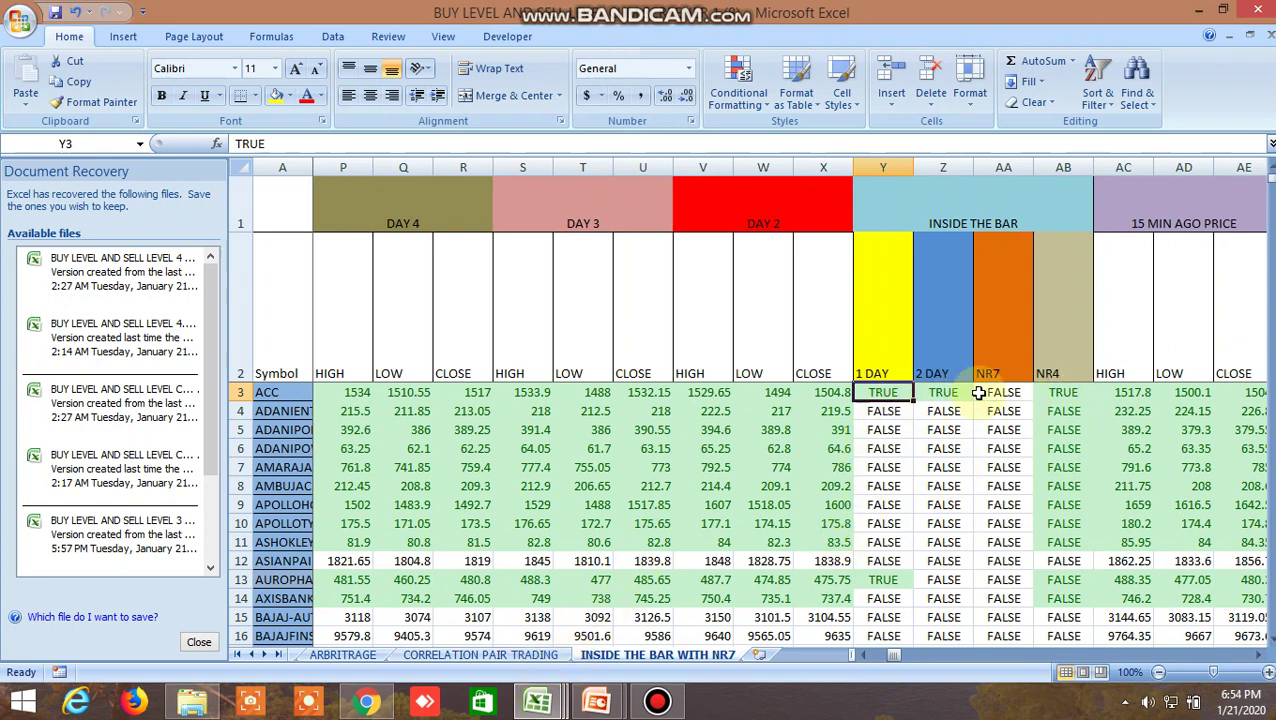
Switch to Kite in Chrome, search the chart symbols for "acc" and open the NSE chart of ACC
left_click(367, 701)
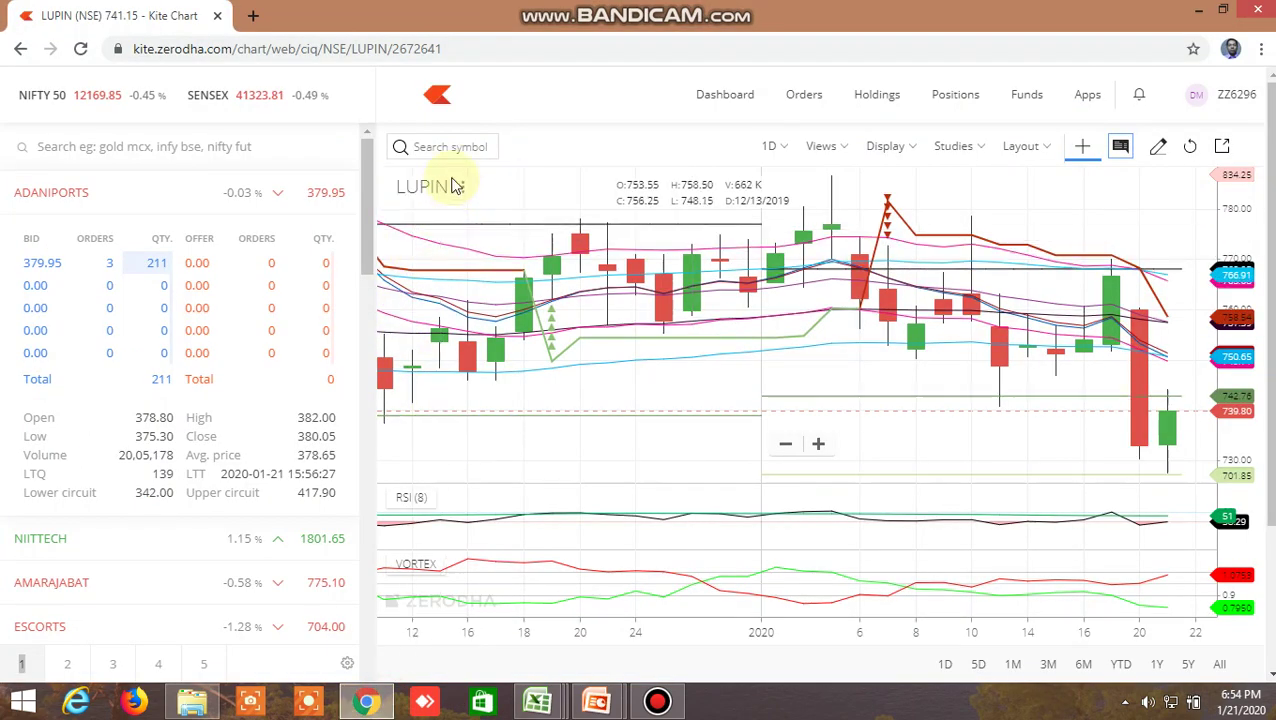
left_click(451, 147)
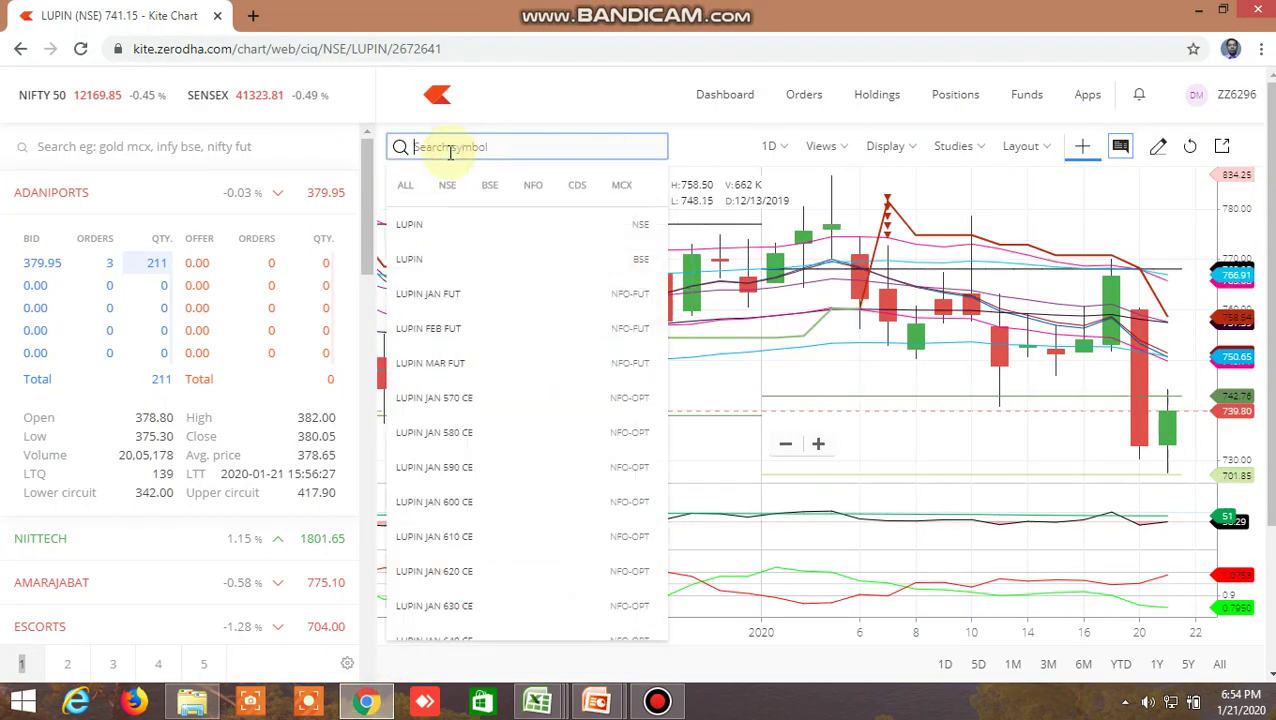
type("acc")
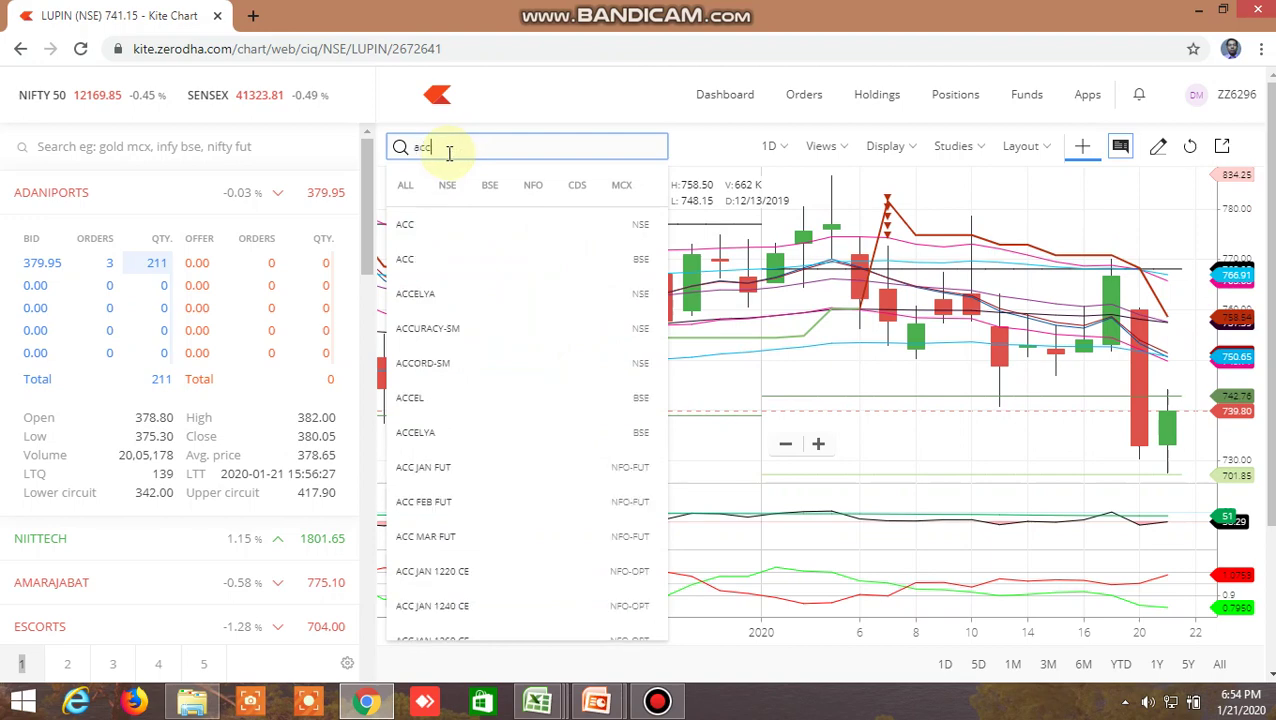
left_click(427, 224)
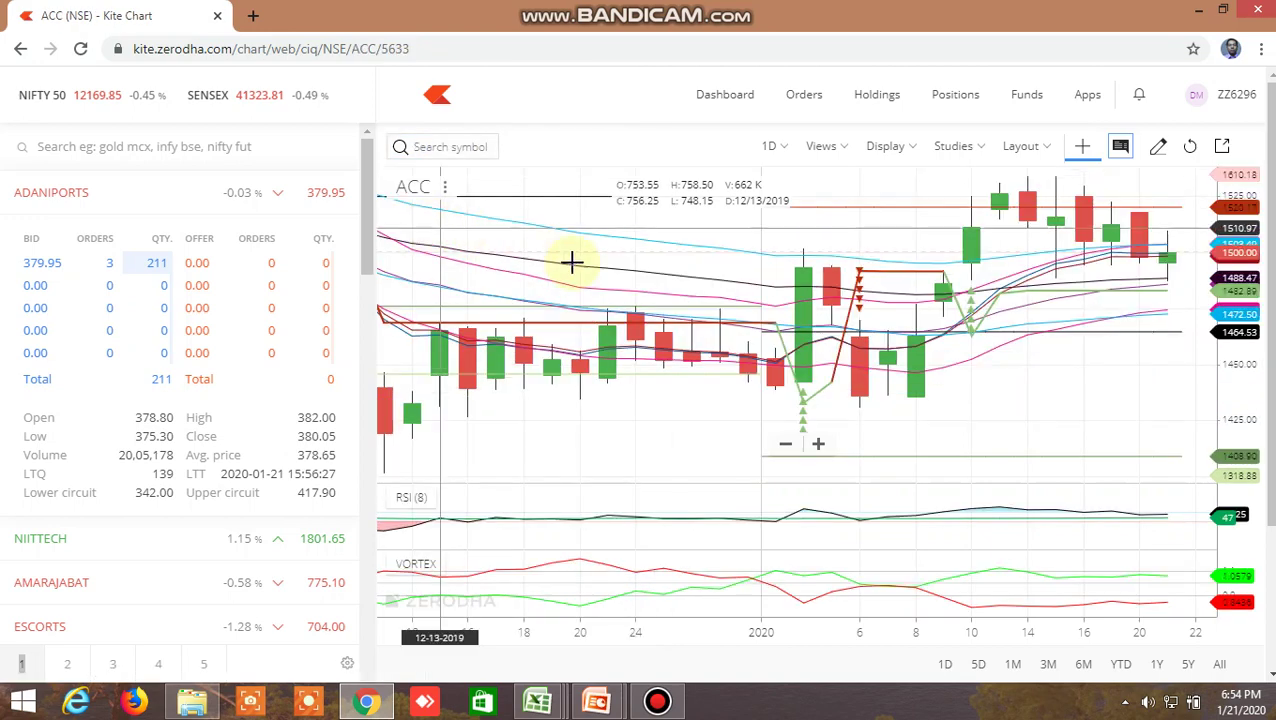
scroll(1069, 432, "up", 3)
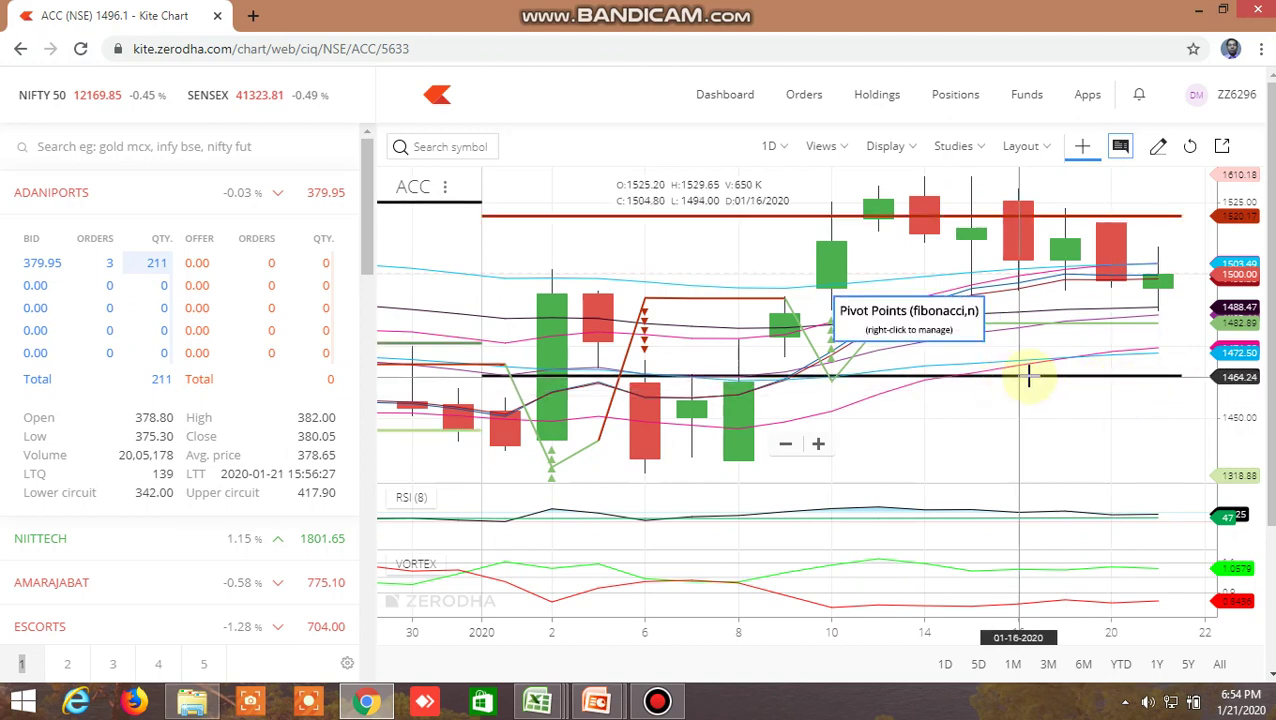
Set the ACC chart's interval to 15 Min and examine the 21 January candles through to the last one
left_click(781, 147)
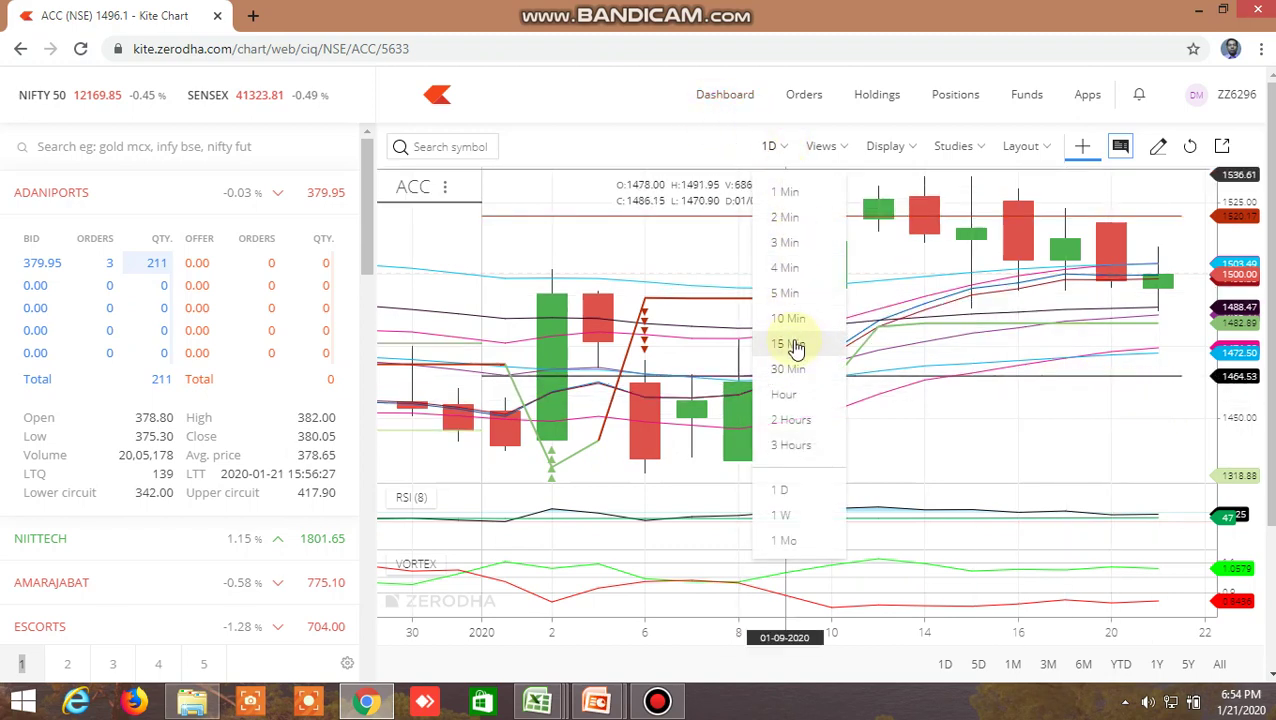
left_click(792, 344)
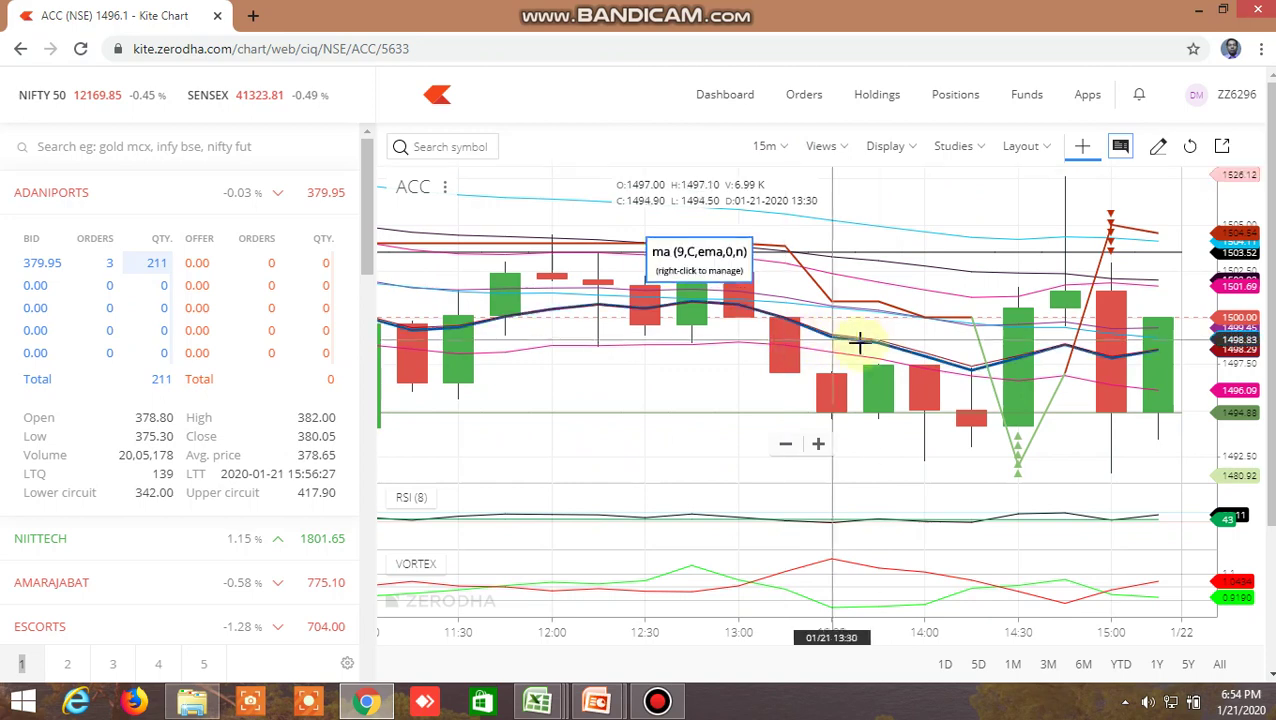
left_click_drag(599, 396, 1134, 361)
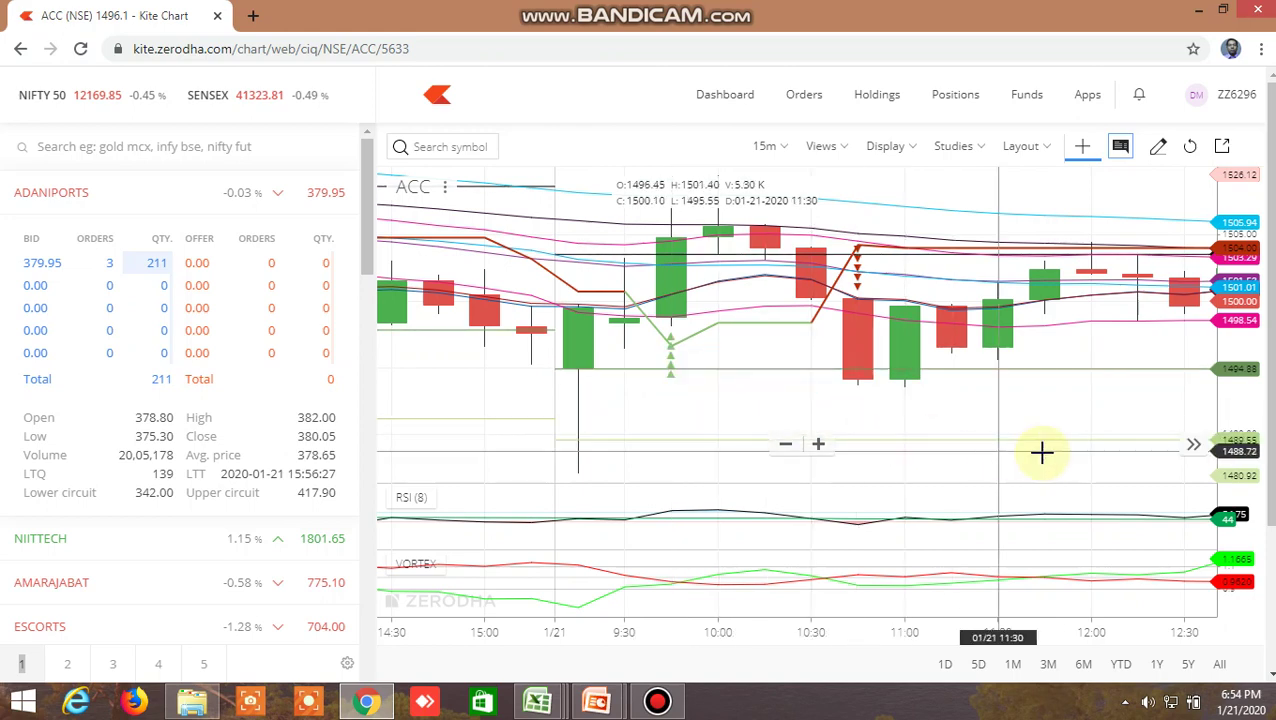
left_click_drag(1045, 453, 752, 397)
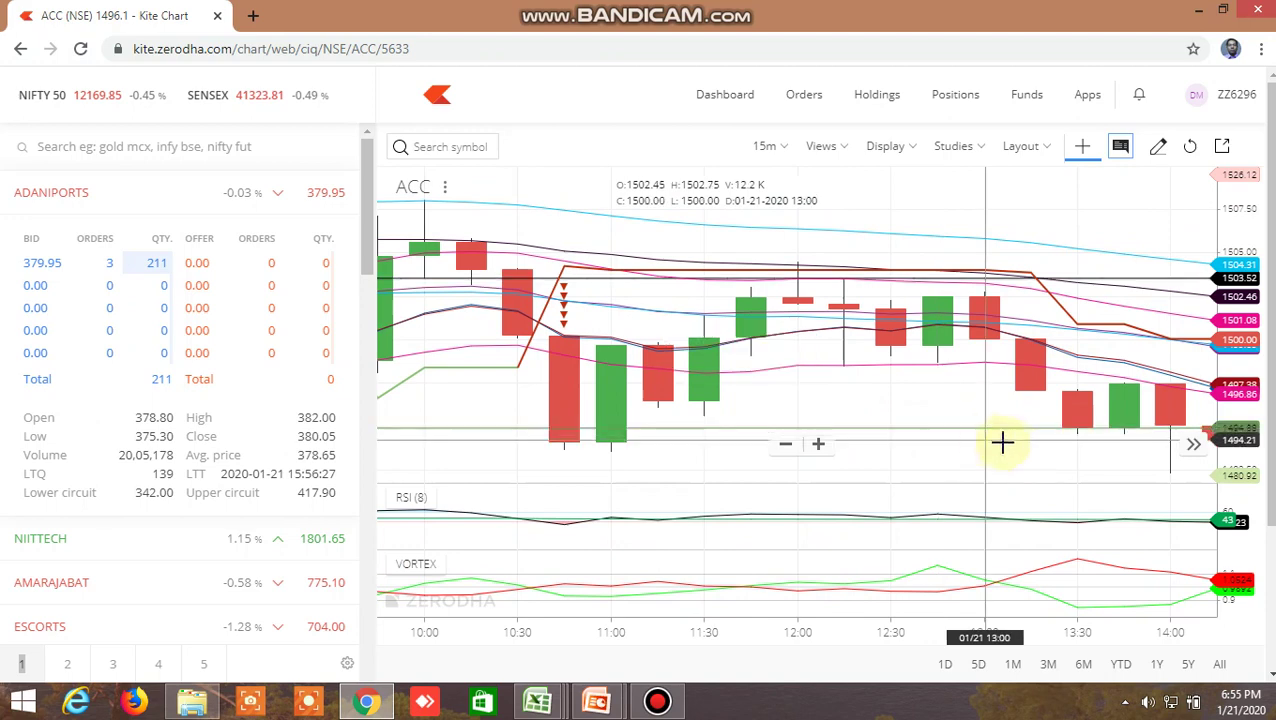
left_click_drag(1029, 456, 871, 436)
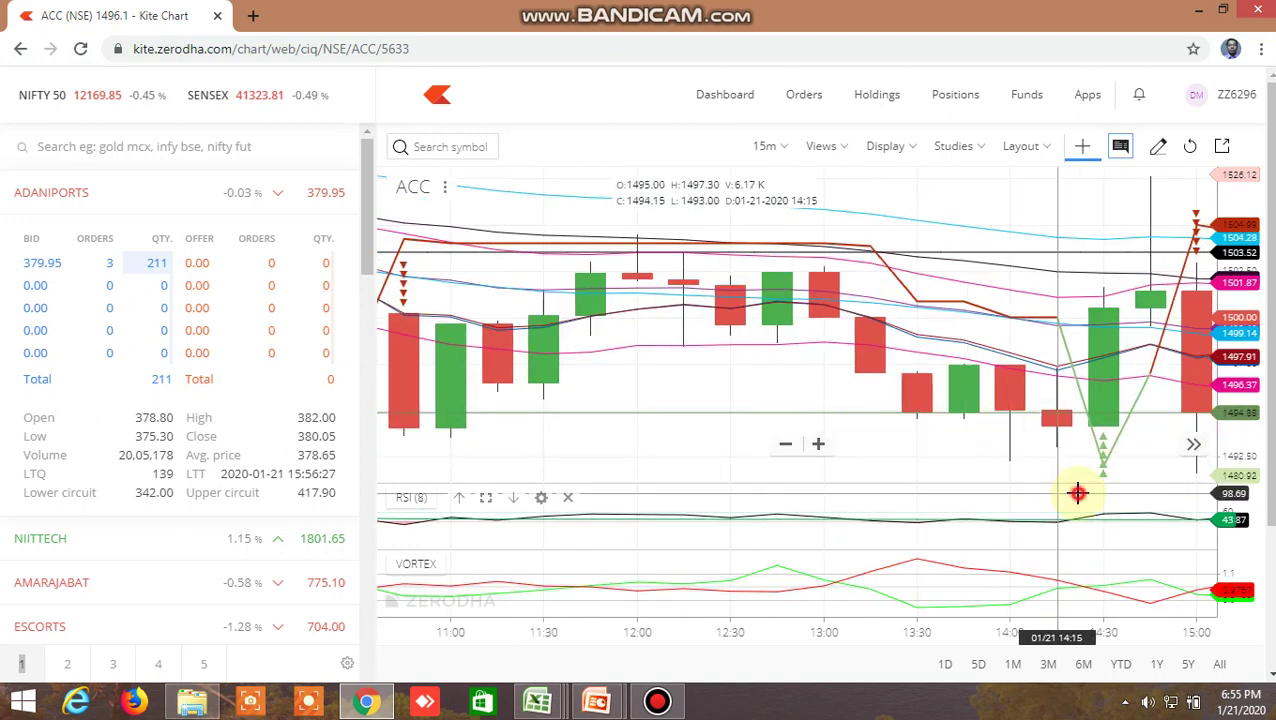
left_click_drag(1077, 490, 940, 470)
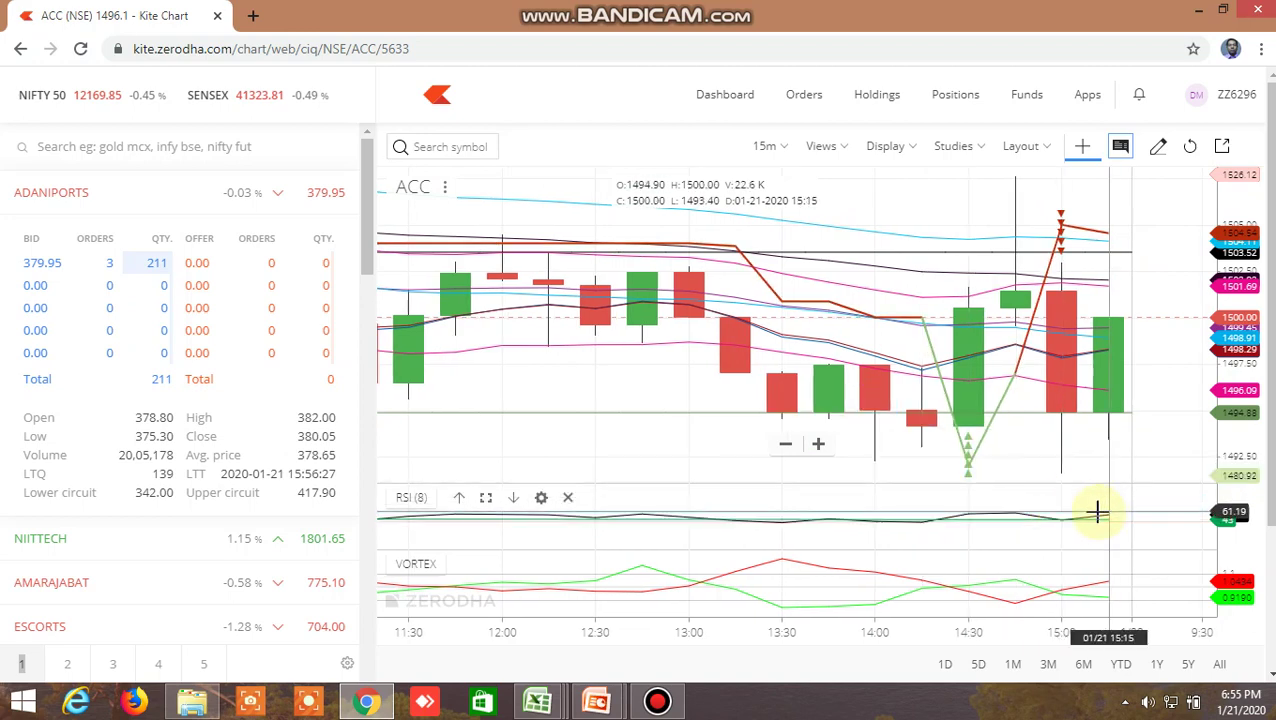
Return to the Excel inside-bar sheet and select APOLLOHOSP's three white soldiers flag in the HIGHER HIGH HIGHER LOW 3 DAYS column
mouse_move(557, 703)
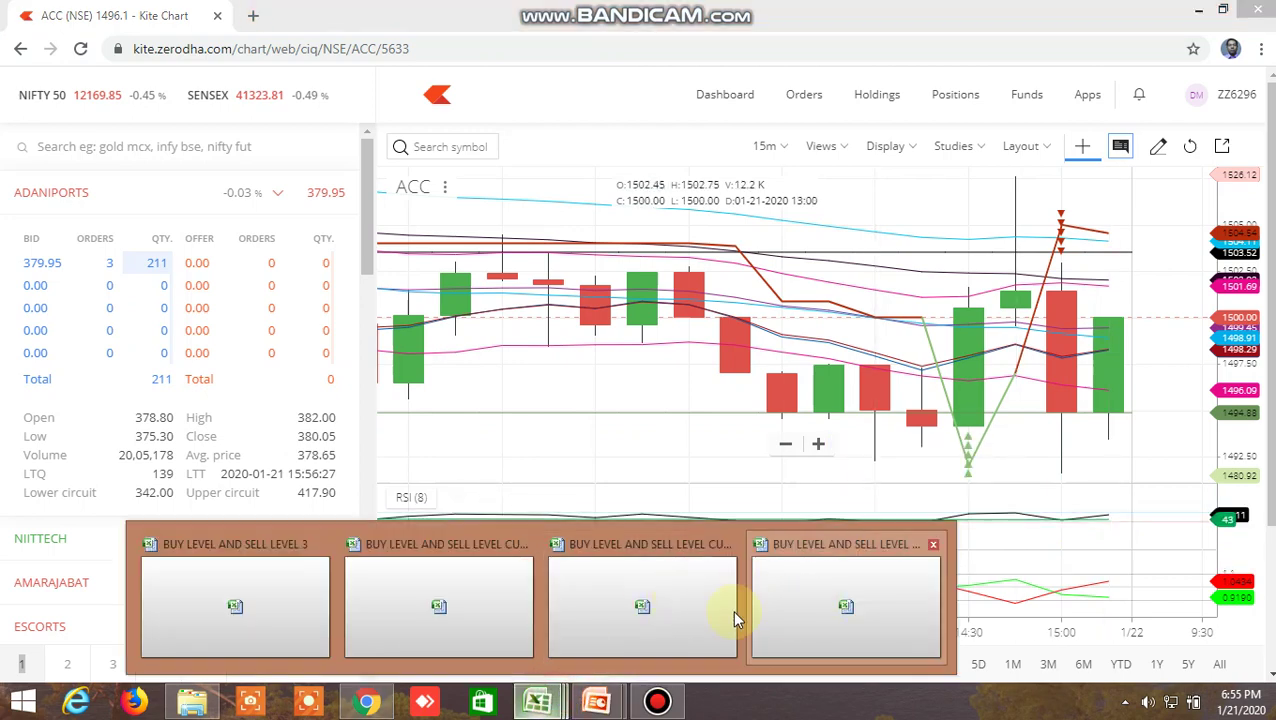
left_click(649, 598)
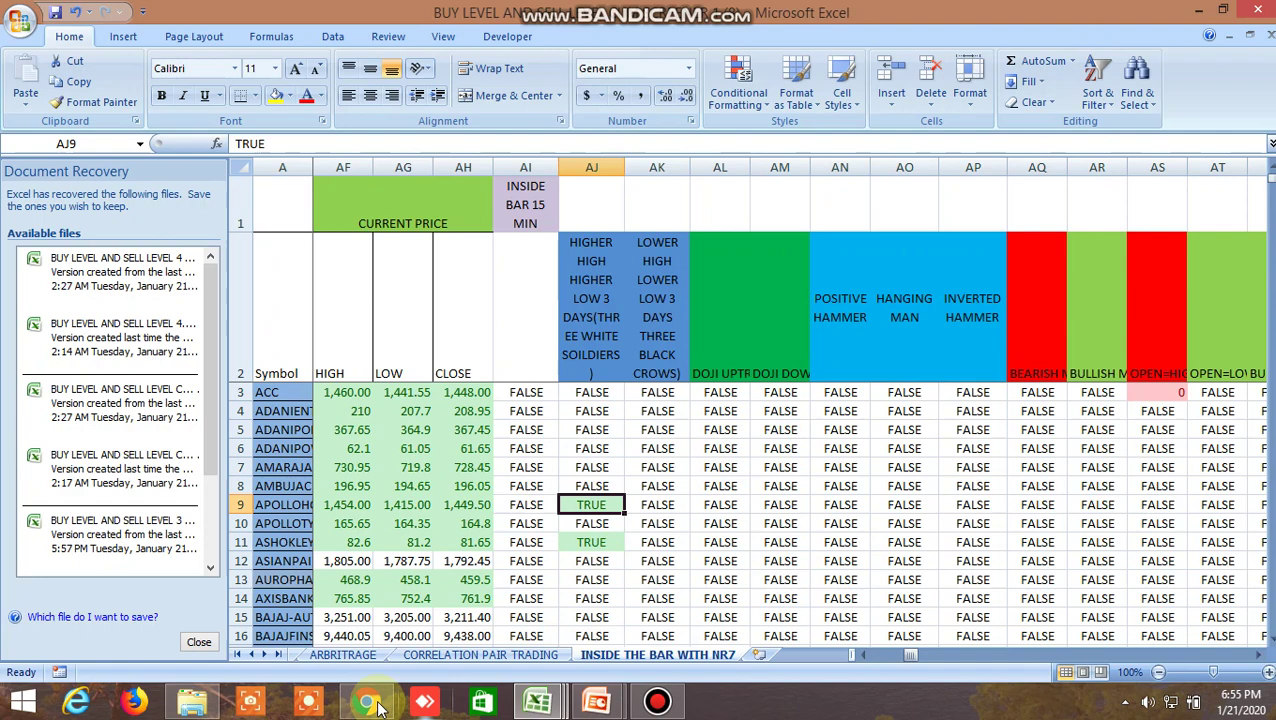
Switch to Kite in Chrome, open the NSE chart of APOLLOHOSP by searching "apollo", and set its interval to 1 D
left_click(378, 707)
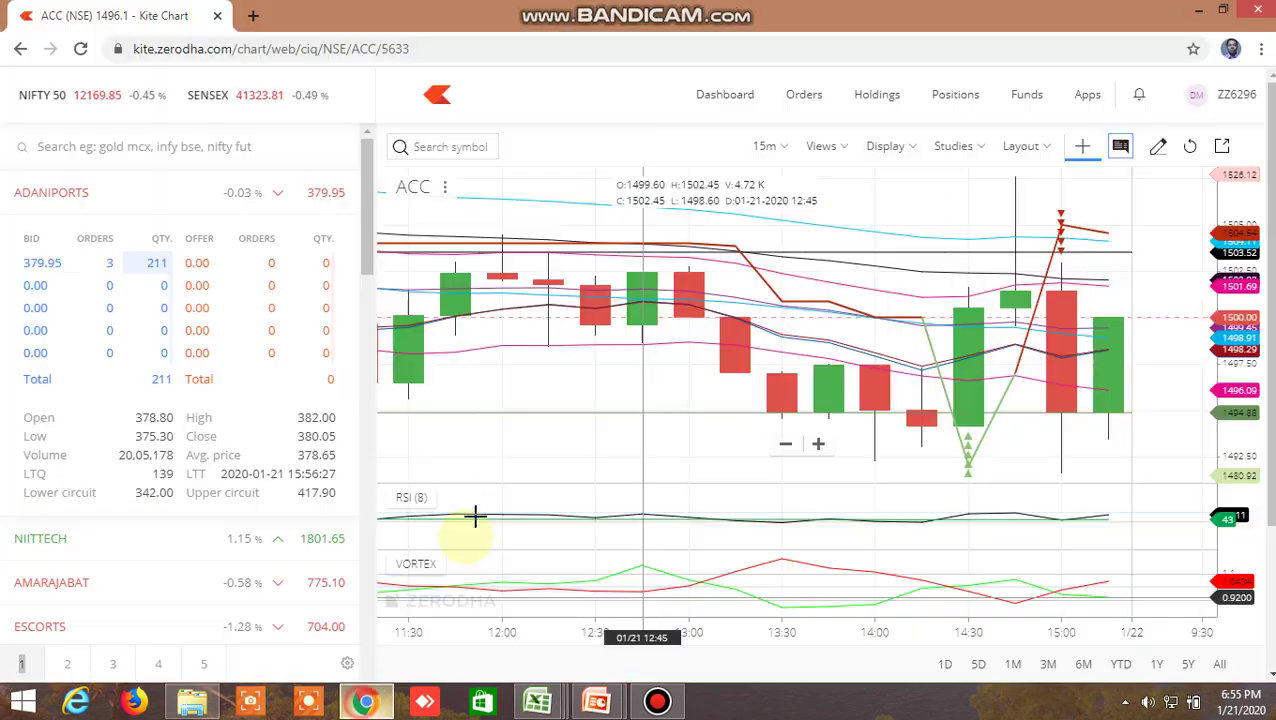
left_click(448, 148)
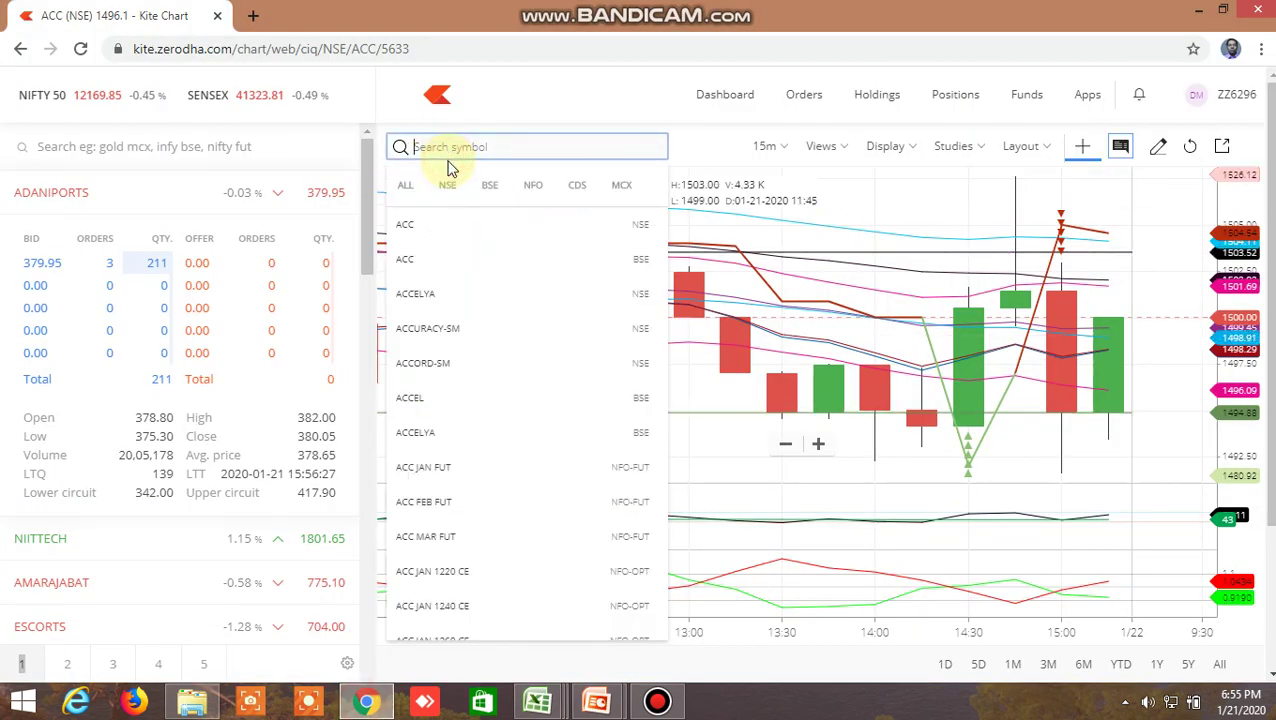
type("apollo")
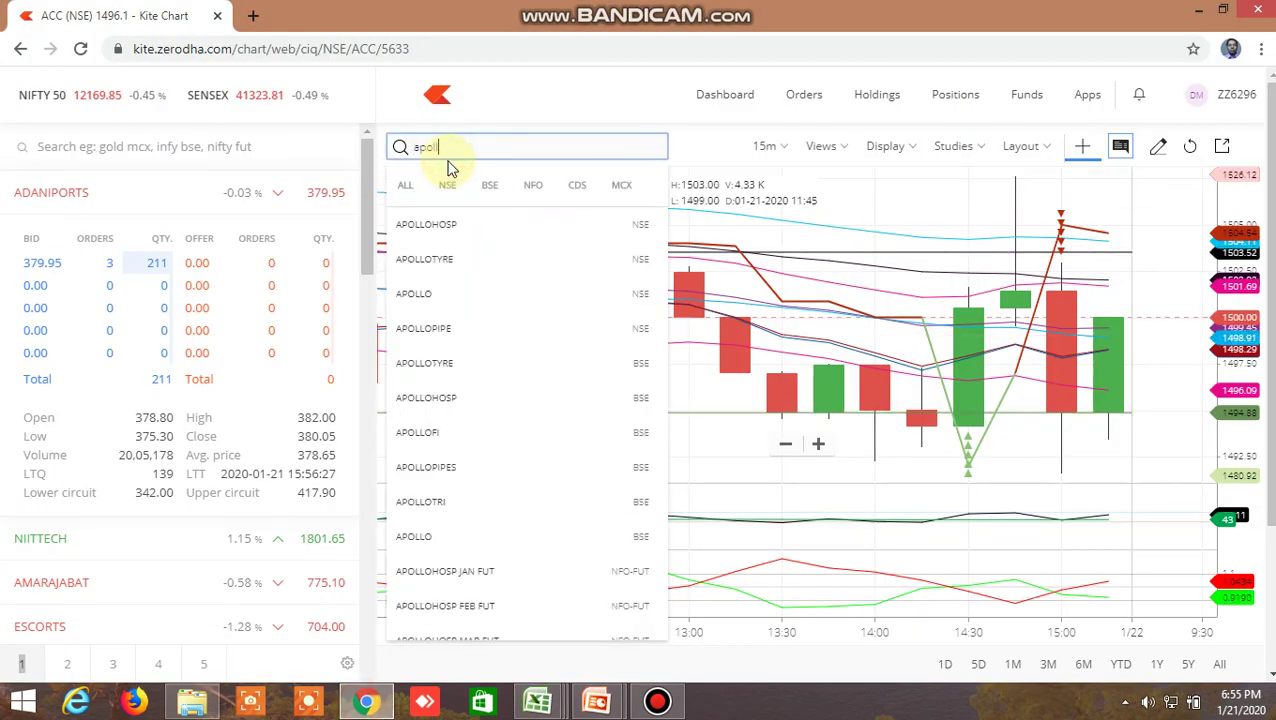
left_click(447, 292)
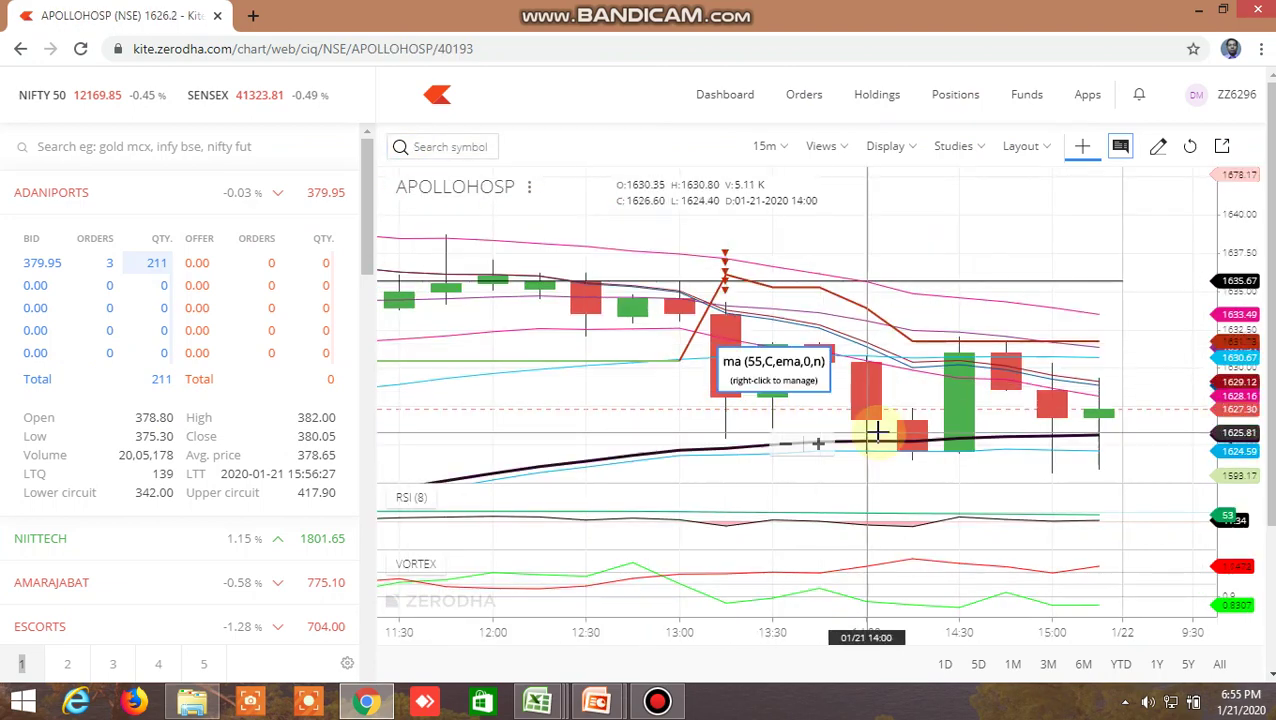
left_click(771, 146)
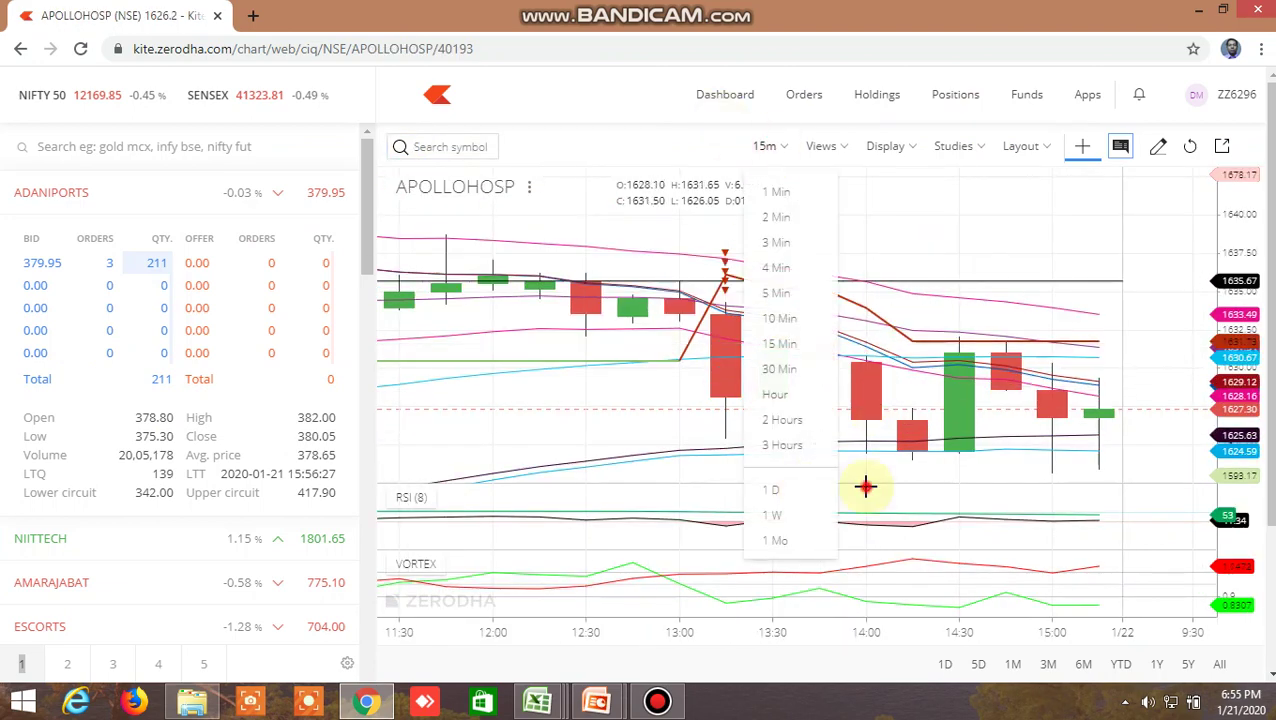
left_click(866, 487)
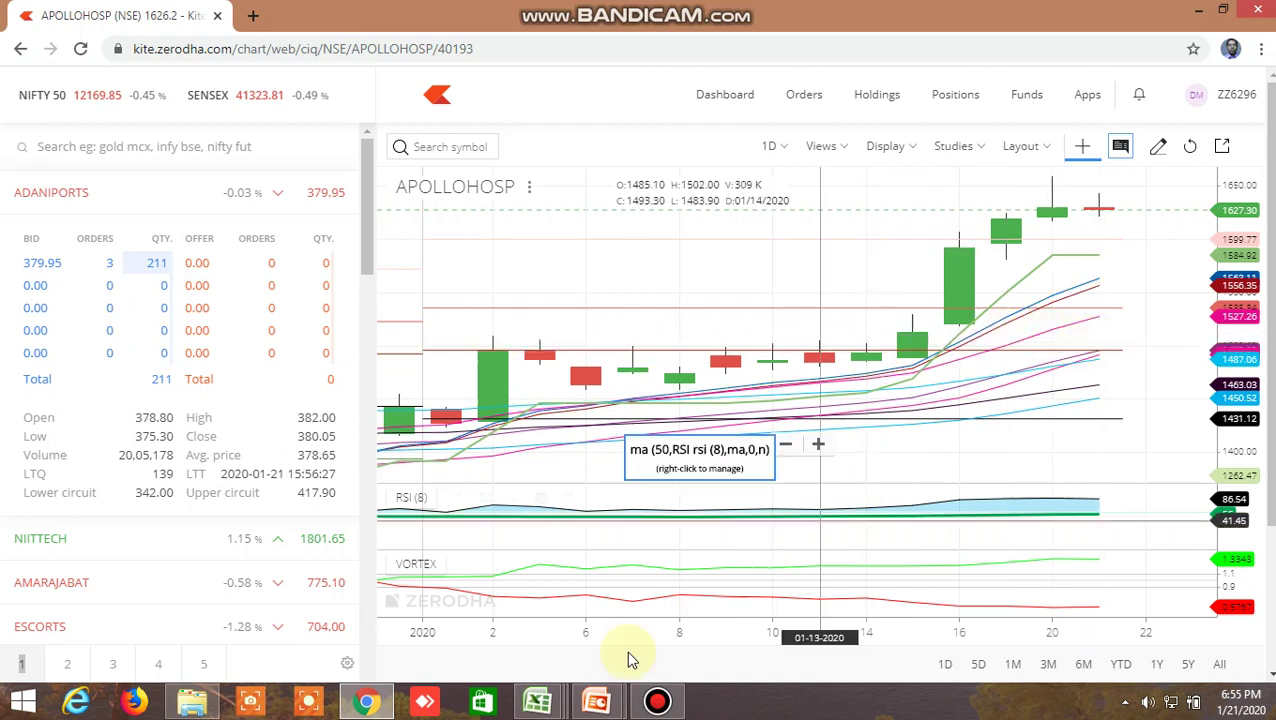
Return to the Excel inside-bar sheet and check the three white soldiers flags of ASHOKLEY and BERGEPAINT
mouse_move(537, 701)
left_click(675, 605)
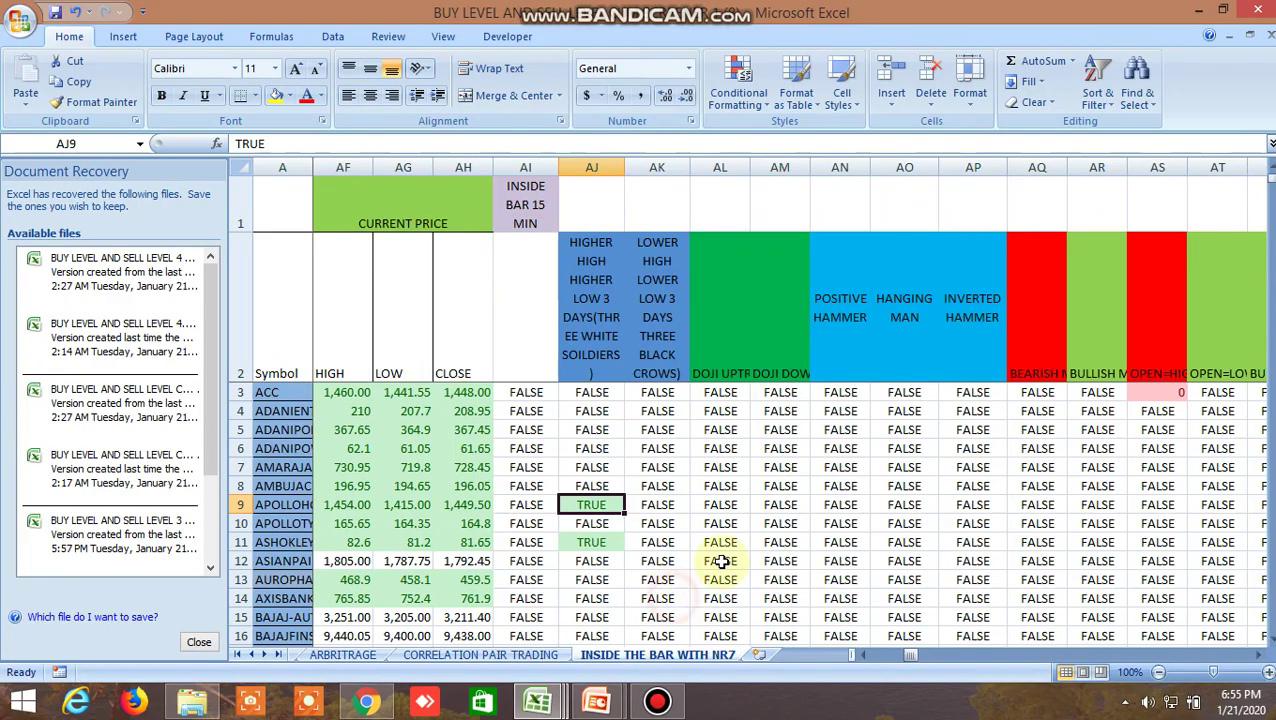
left_click(608, 541)
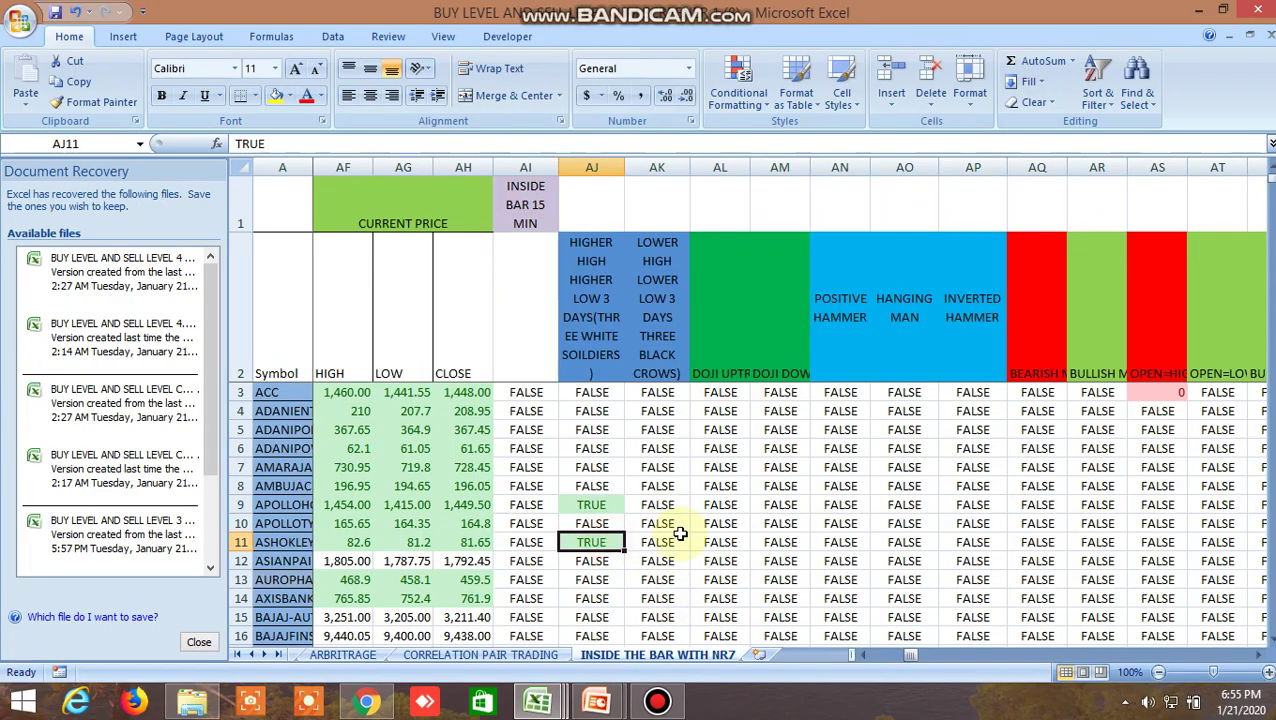
scroll(660, 530, "down", 4)
left_click(608, 524)
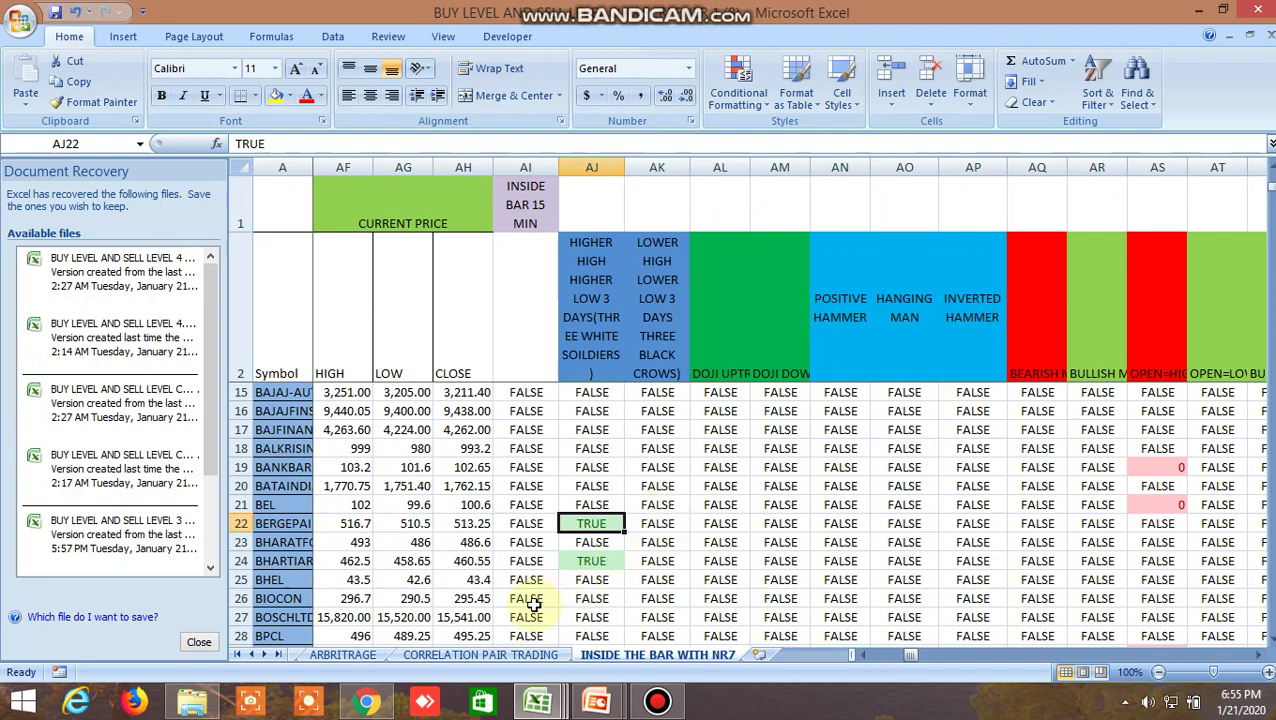
Switch to Kite in Chrome, open the NSE chart of BERGEPAINT by searching "bergepaint", and set its interval to 1 D
left_click(367, 702)
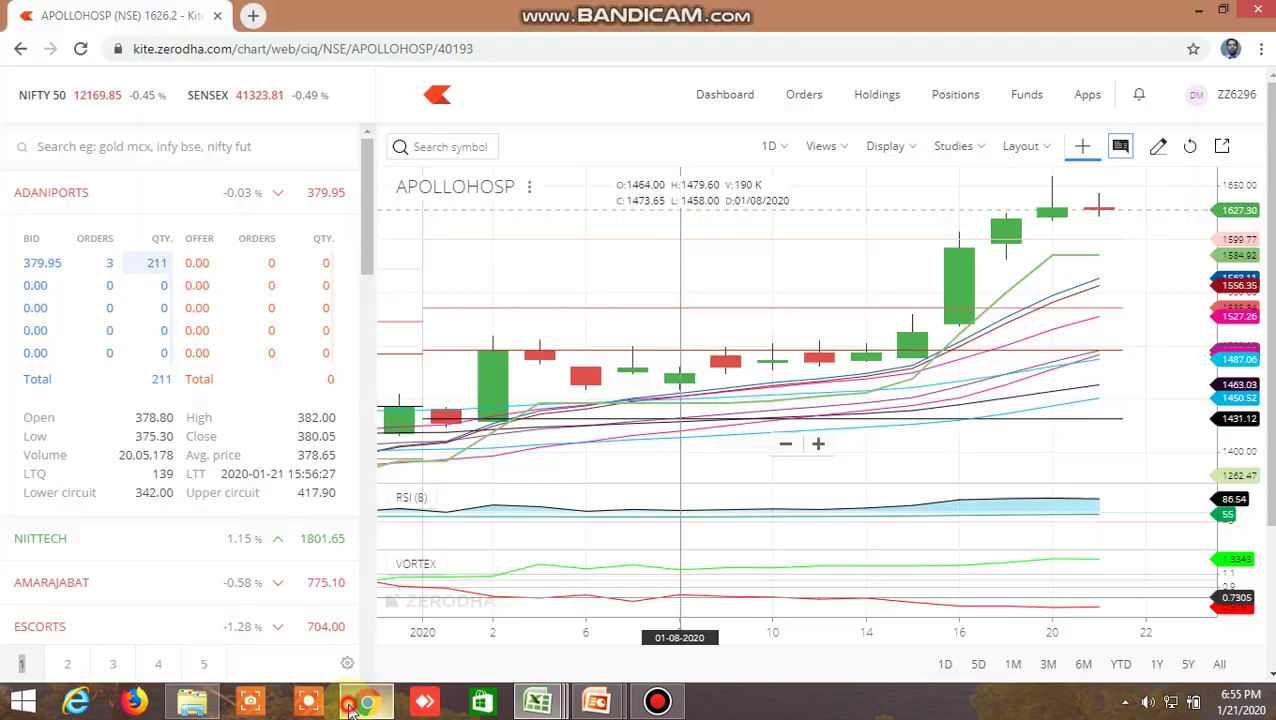
left_click(444, 146)
type("ber")
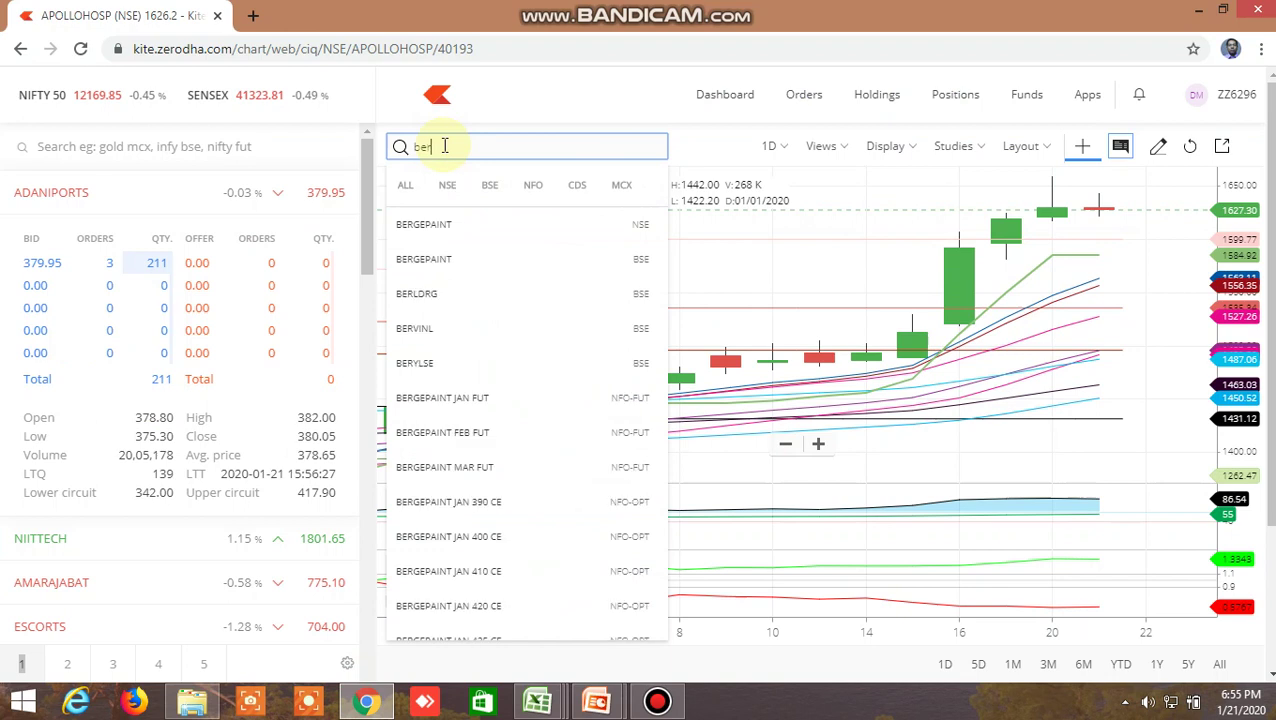
type("ge")
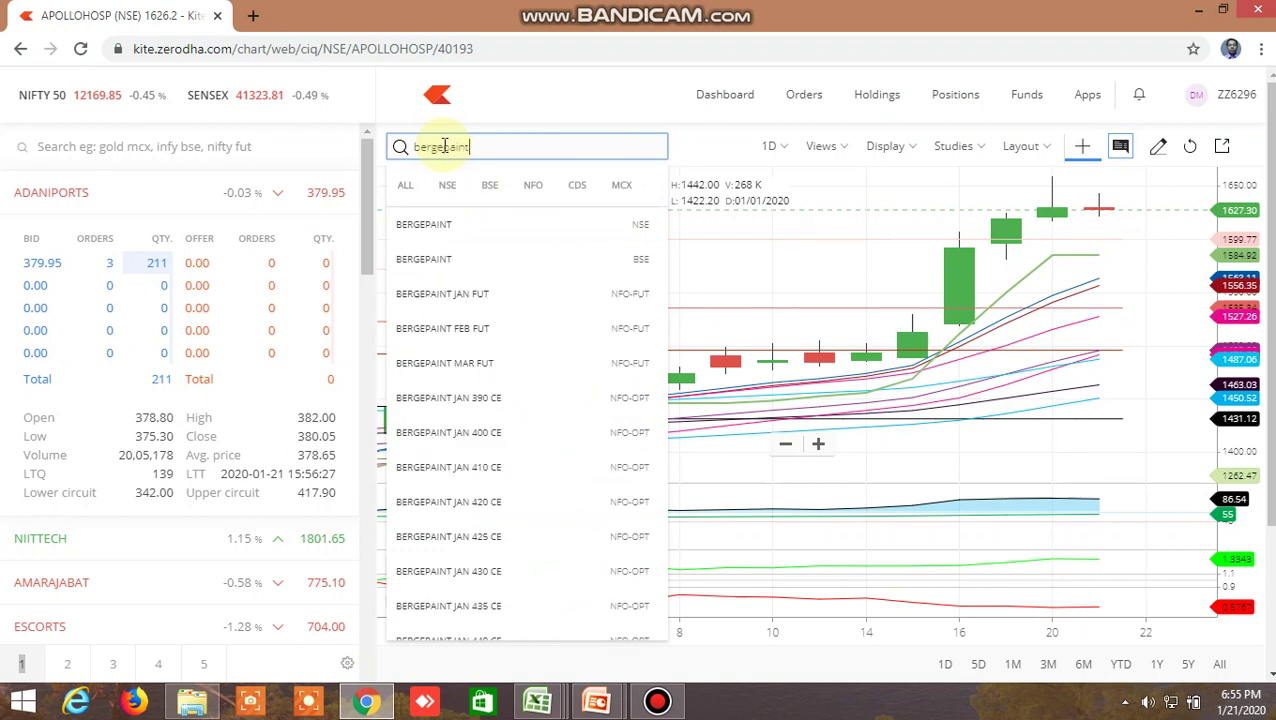
type("paint")
left_click(441, 228)
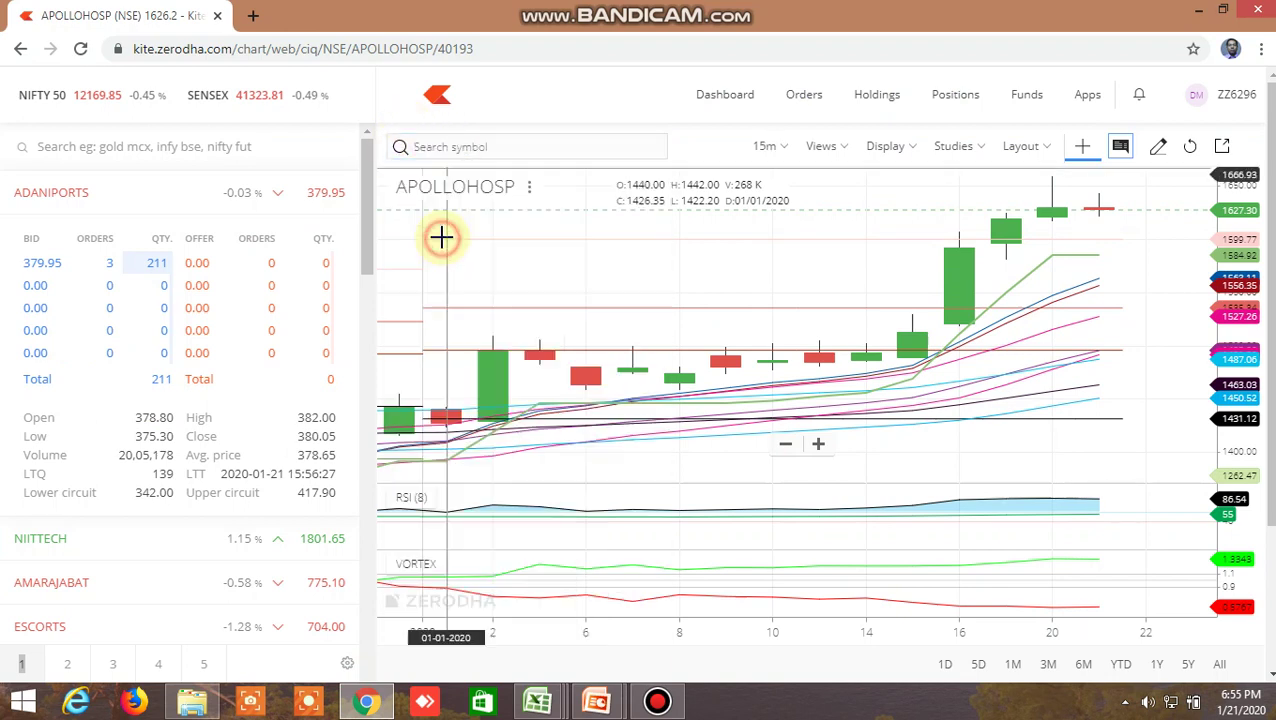
left_click(773, 146)
left_click(797, 487)
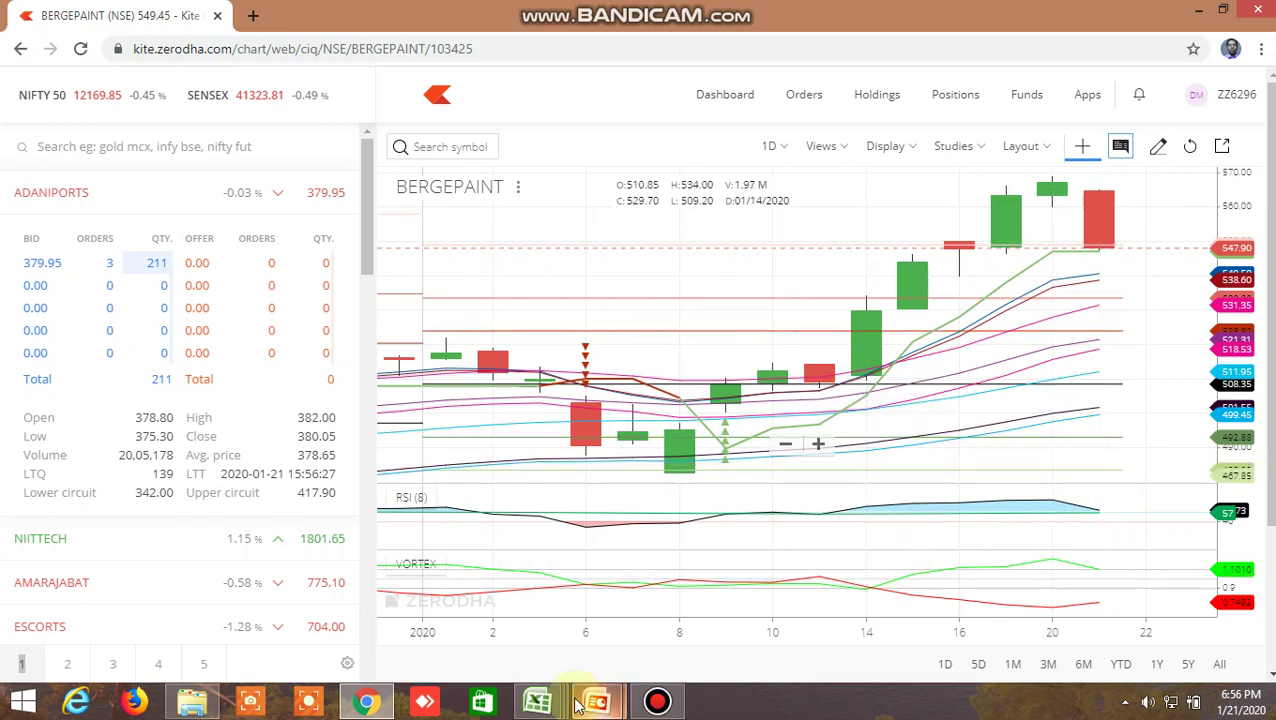
Return to the Excel inside-bar sheet and select CESC's three white soldiers flag
mouse_move(540, 702)
left_click(643, 610)
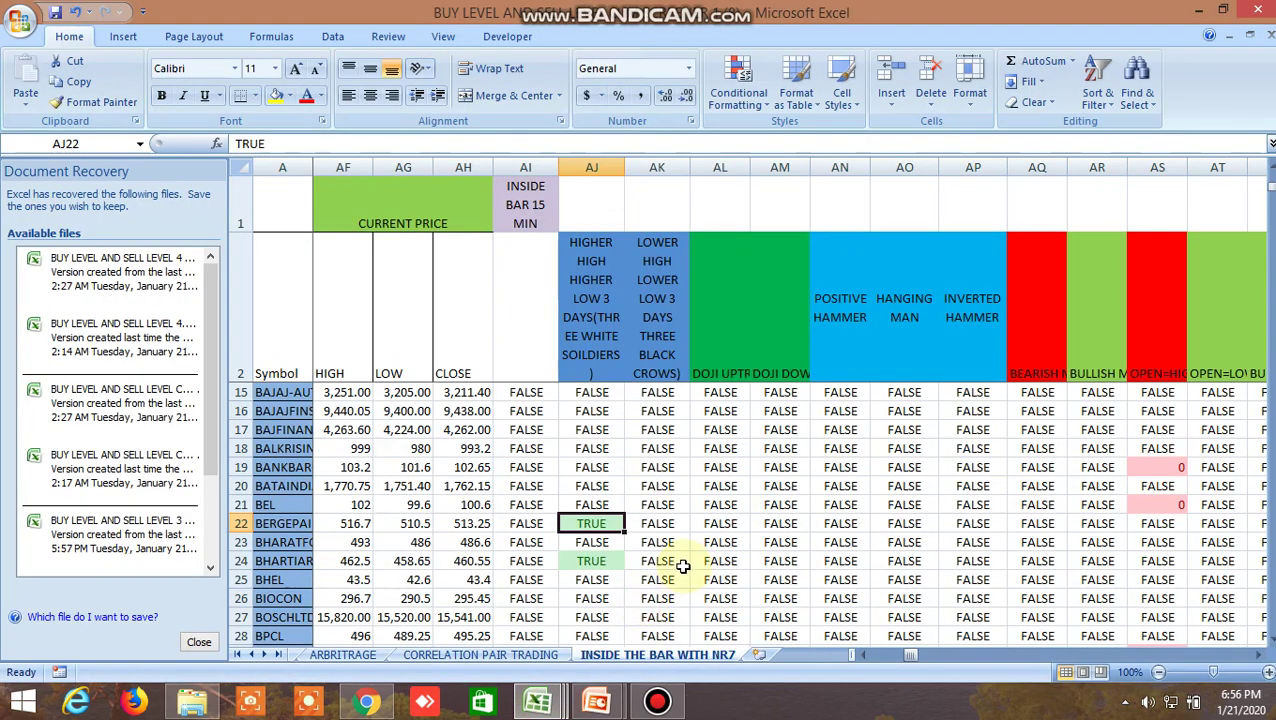
scroll(605, 555, "down", 3)
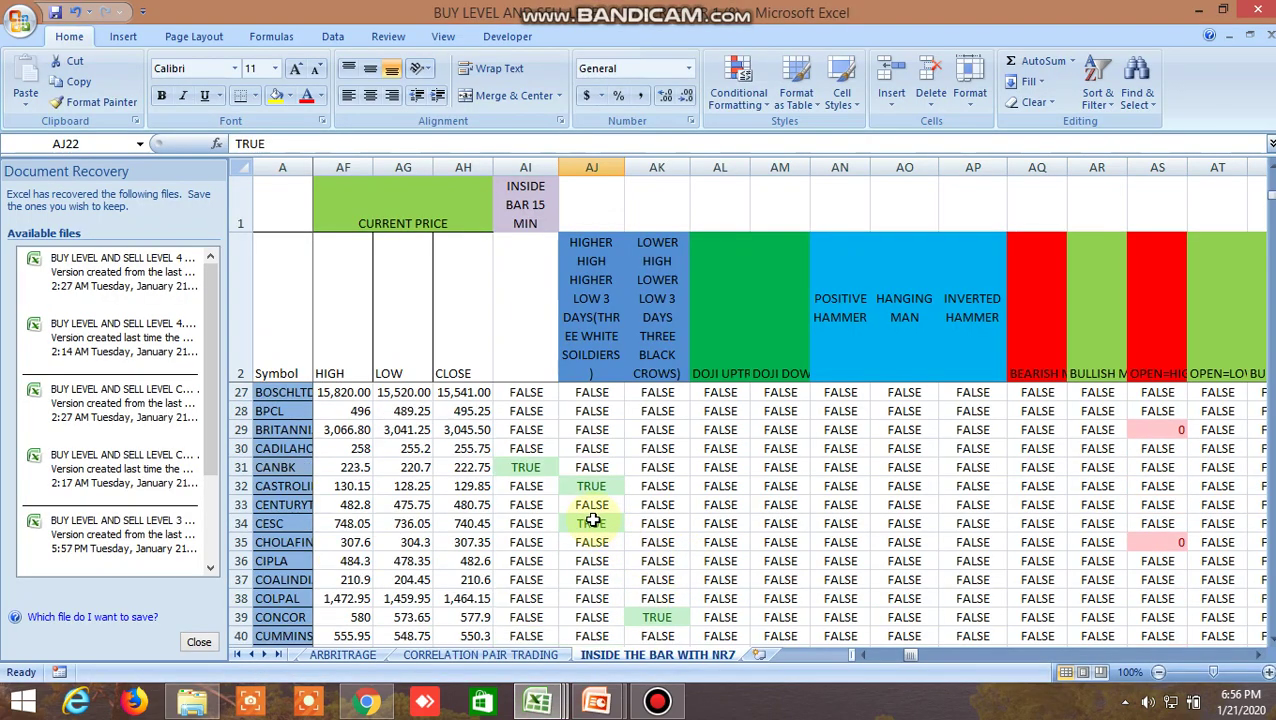
left_click(593, 521)
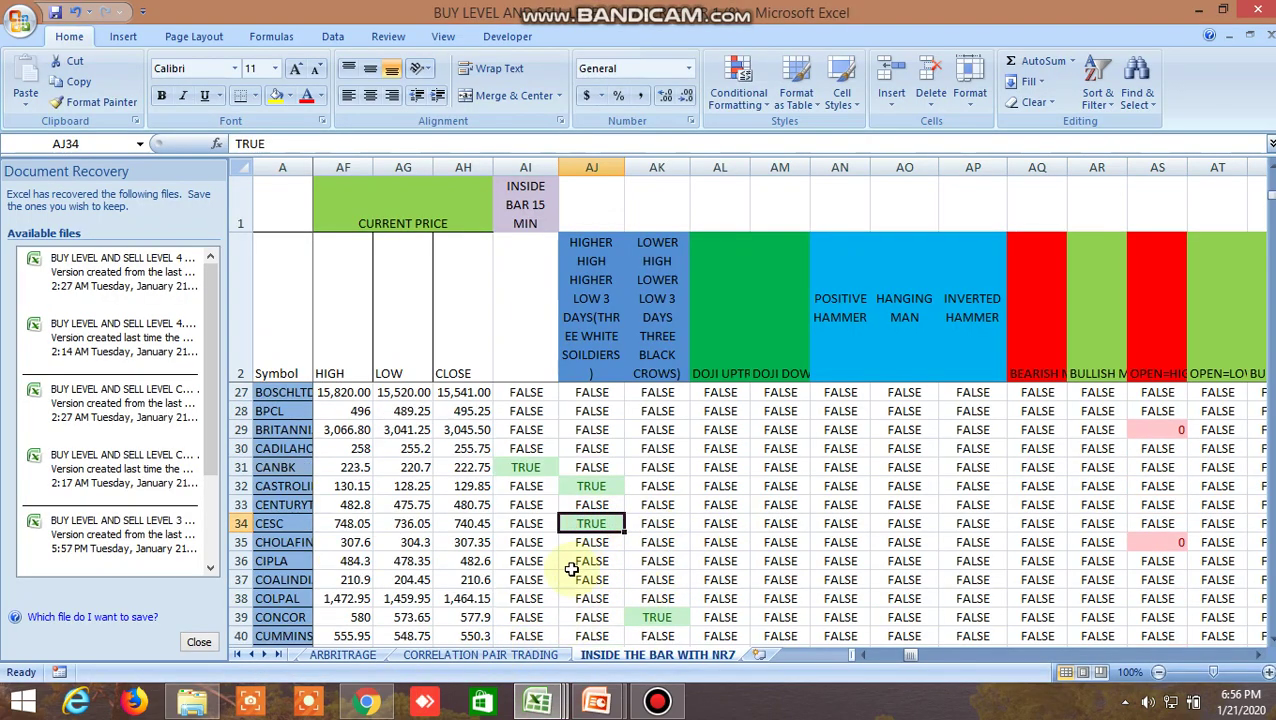
Switch to Kite in Chrome and open the NSE chart of CESC by searching "cesc"
left_click(367, 702)
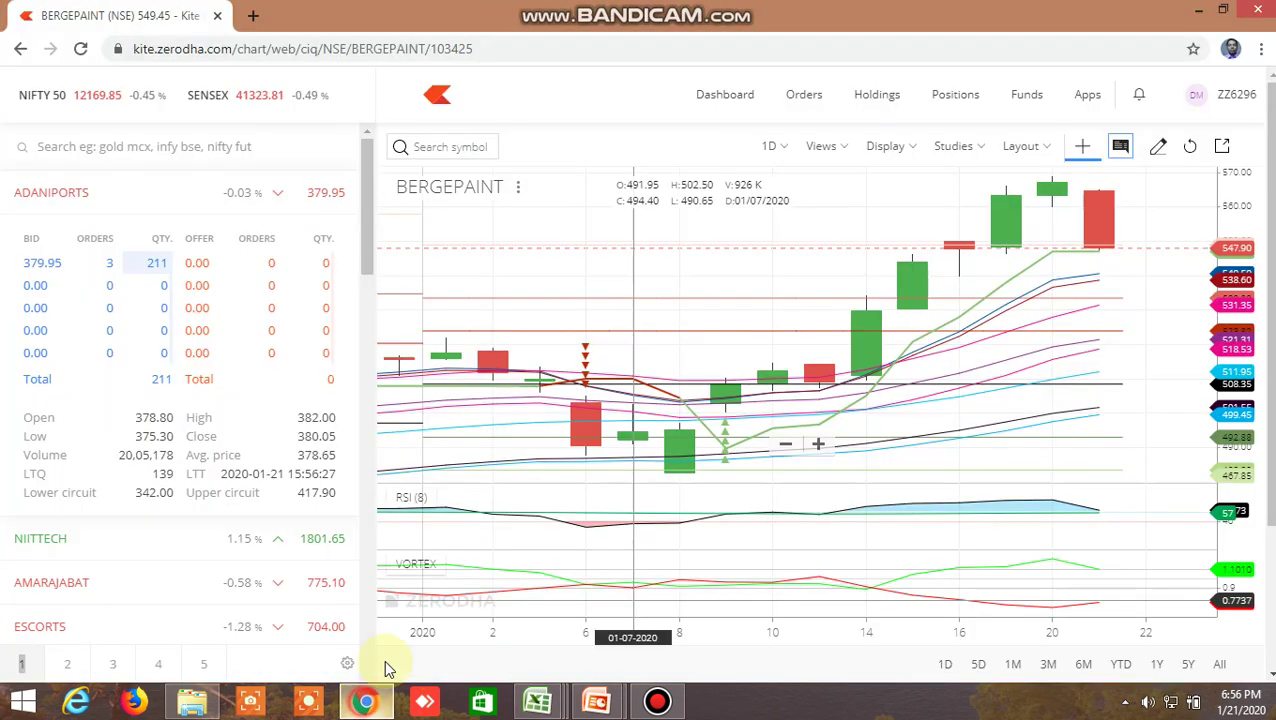
left_click(457, 150)
type("cesc")
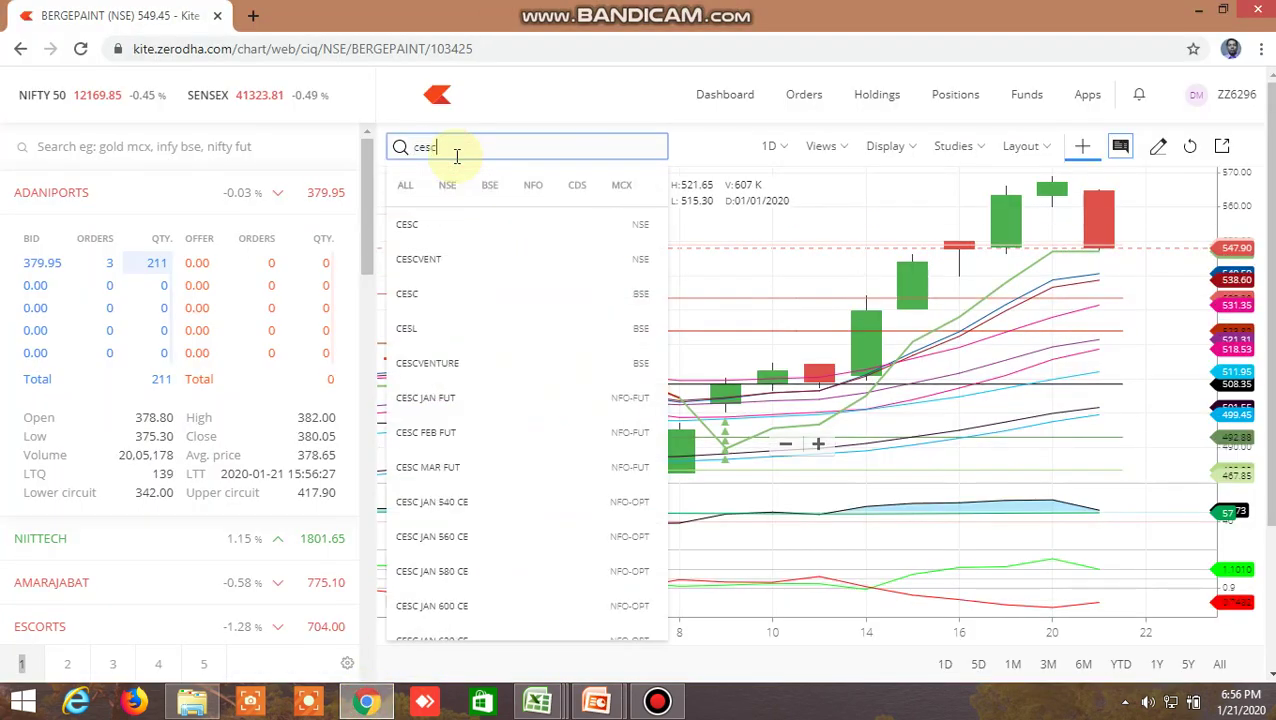
left_click(436, 224)
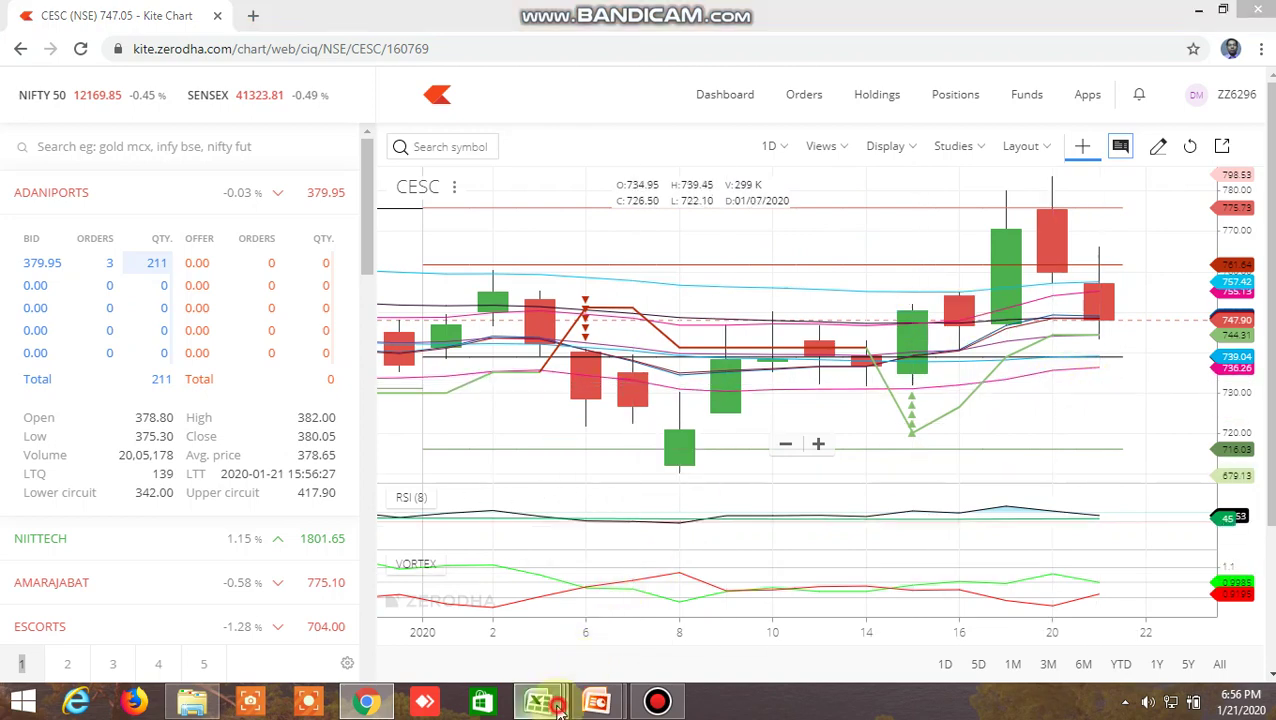
Return to the Excel inside-bar sheet and select CONCOR's three black crows flag
mouse_move(538, 702)
left_click(609, 640)
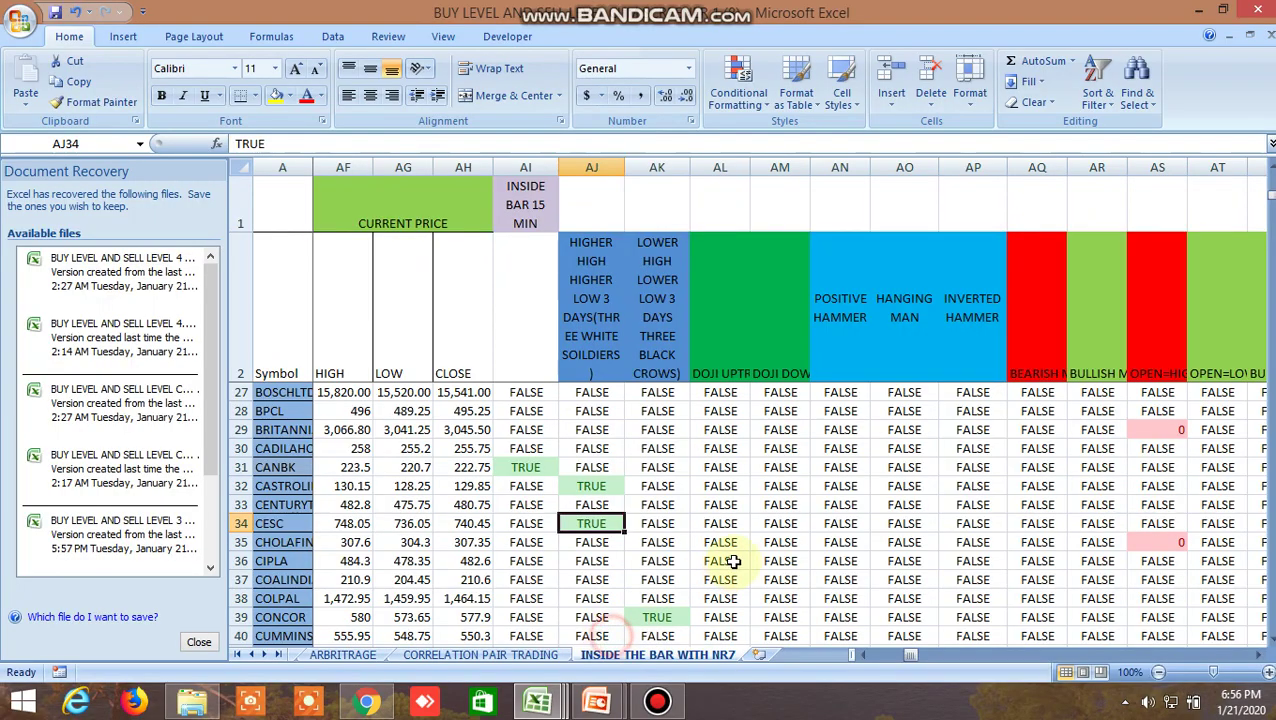
left_click(660, 620)
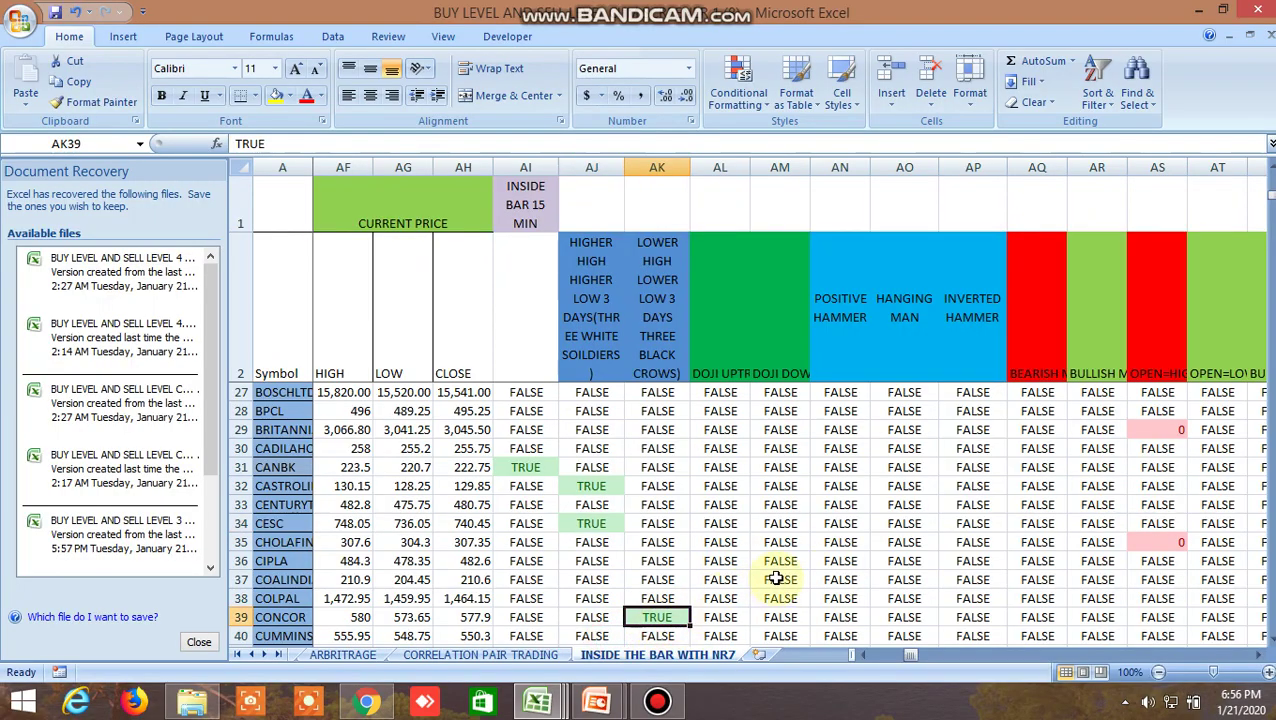
Switch to Kite in Chrome and open the NSE chart of CONCOR by searching "concor"
left_click(367, 702)
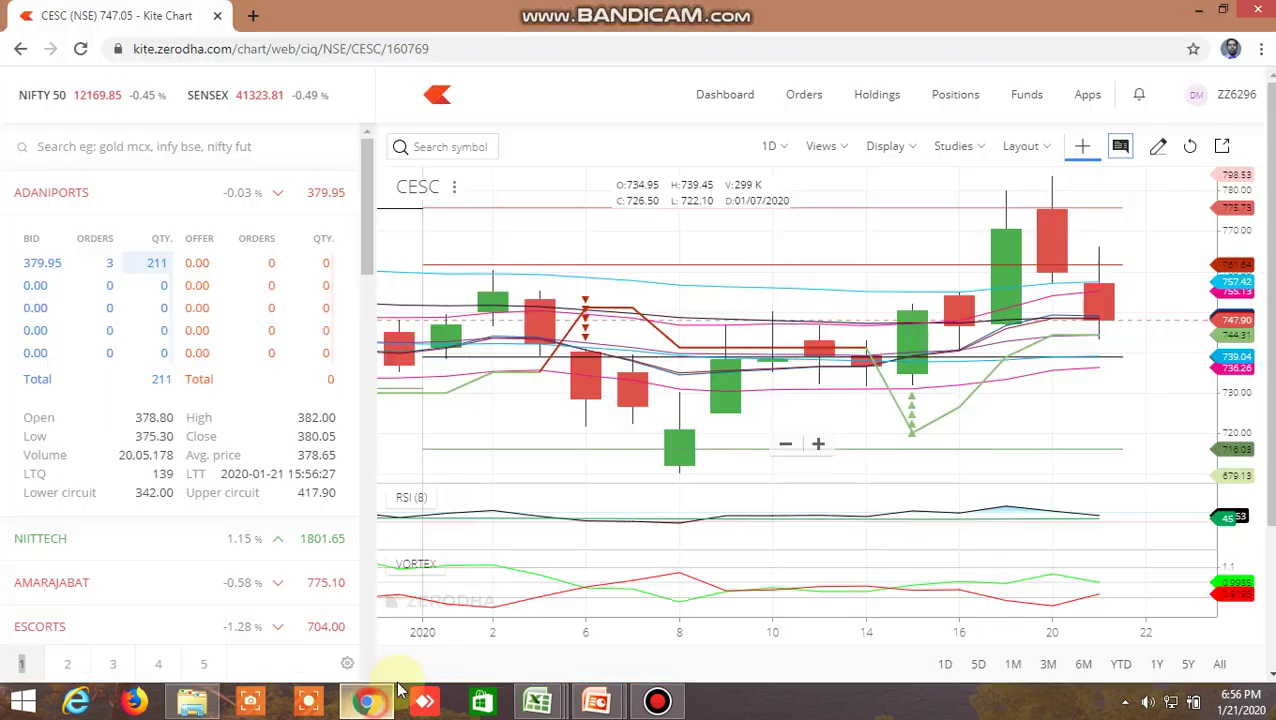
left_click(444, 150)
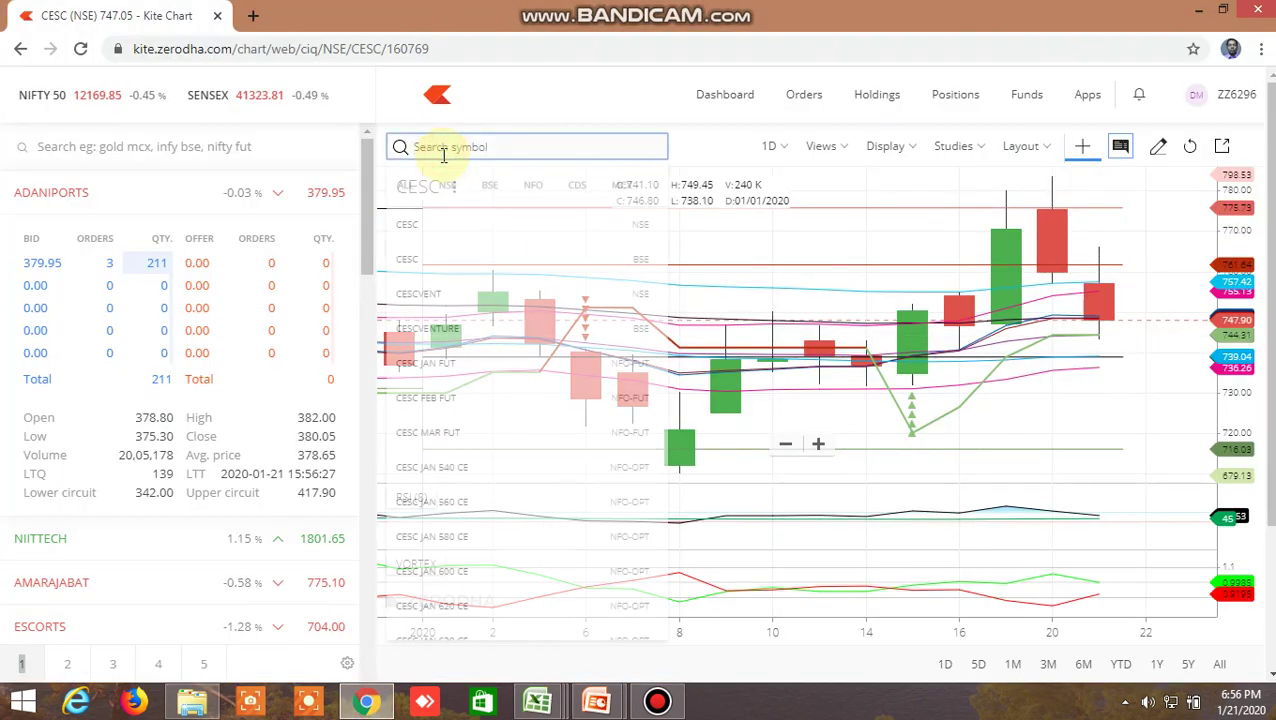
type("concor")
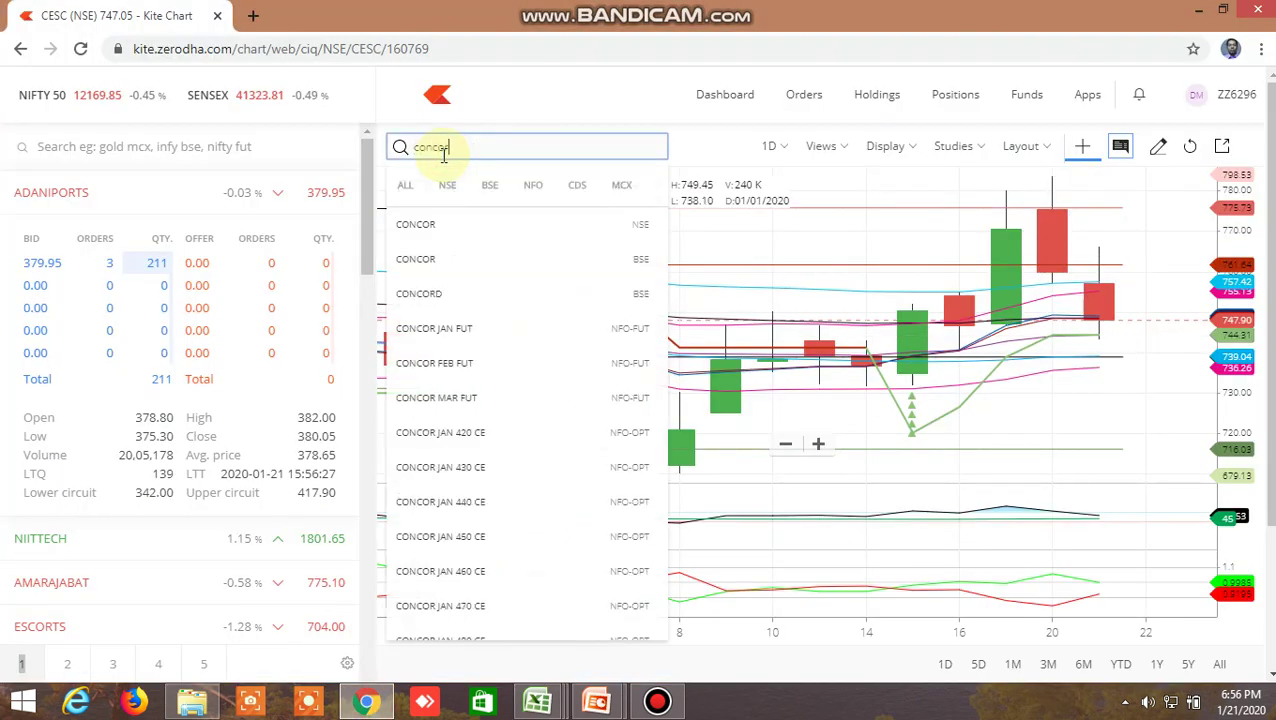
left_click(444, 226)
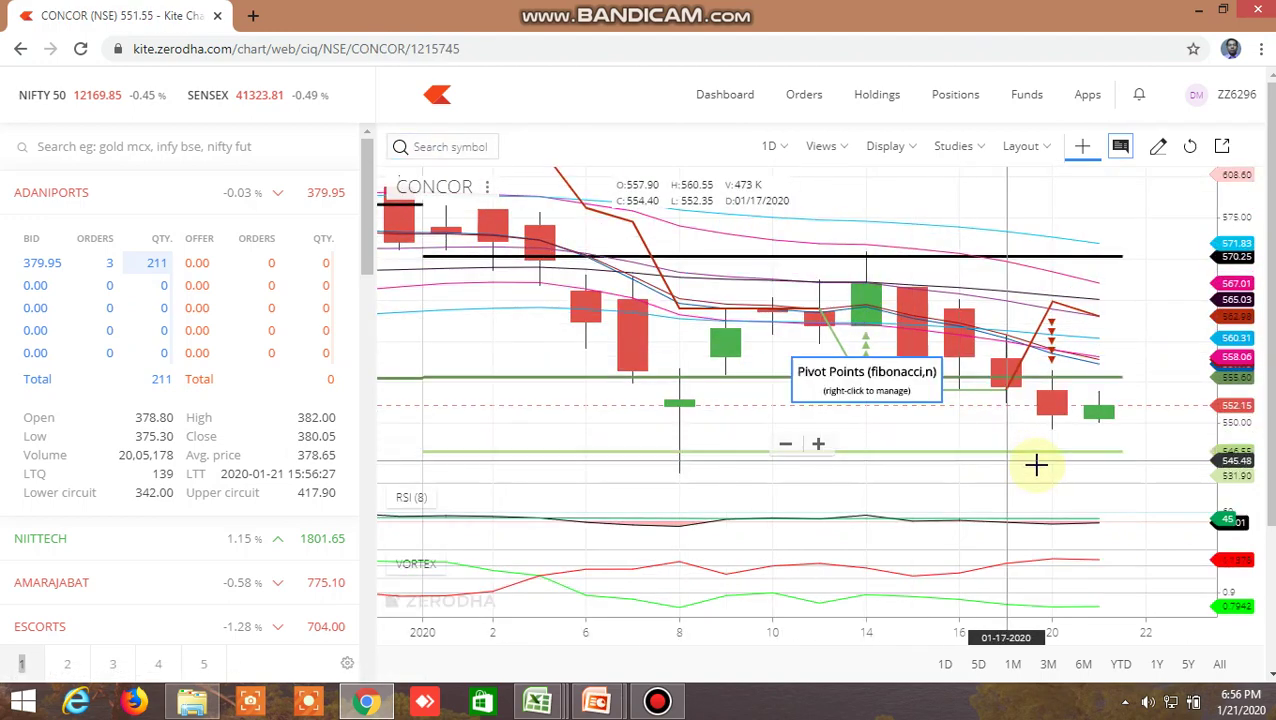
Return to the Excel inside-bar sheet and select GRASIM's flag for Triangular Pattern Breakout 2
mouse_move(541, 692)
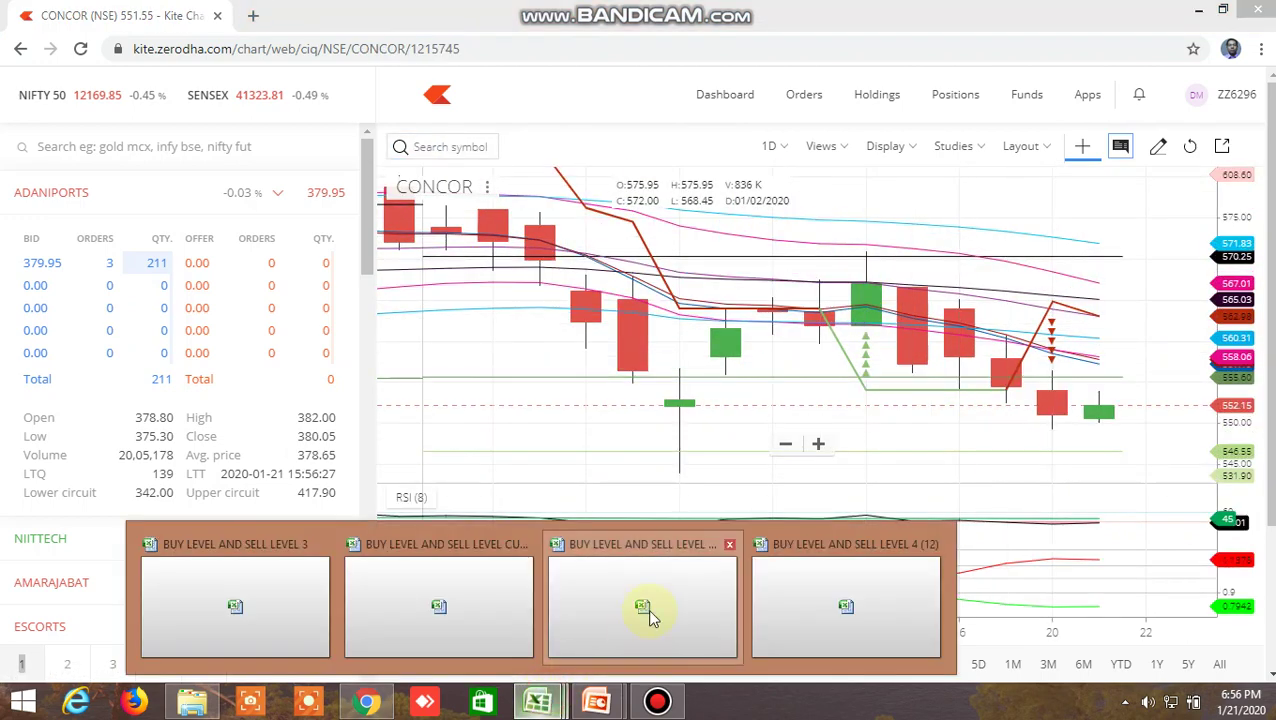
left_click(649, 612)
scroll(748, 581, "down", 2)
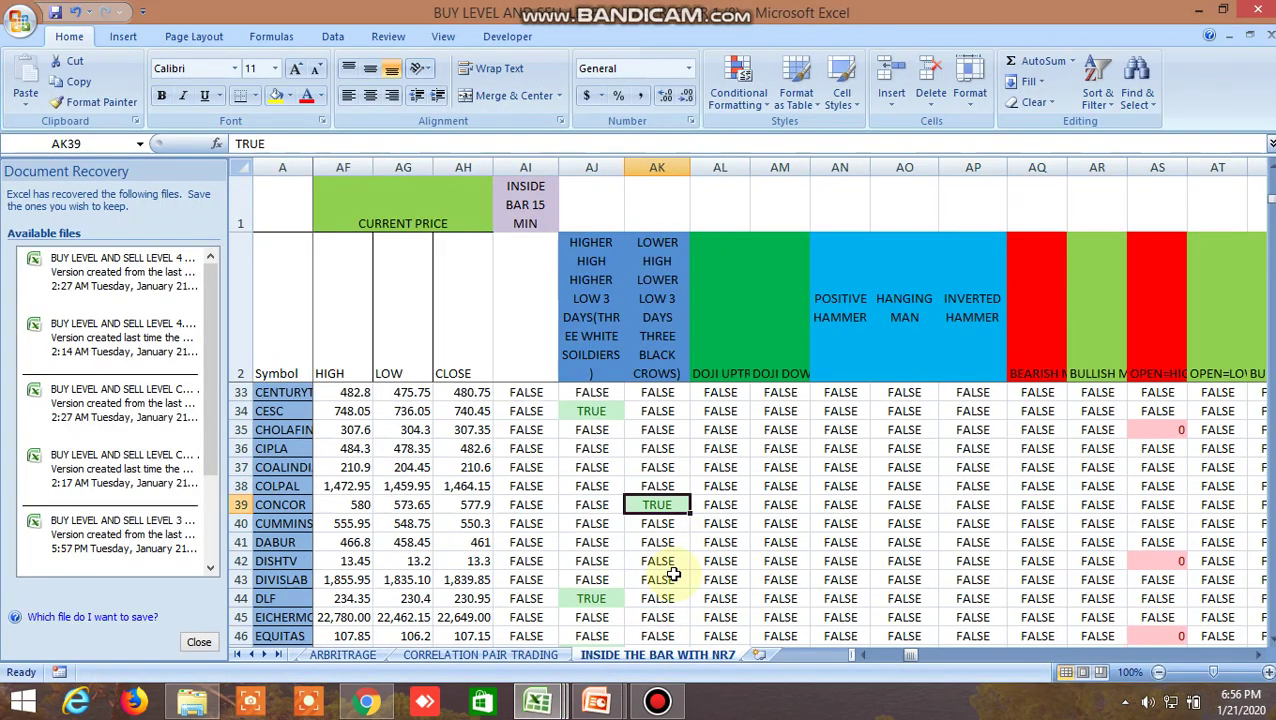
scroll(673, 574, "down", 7)
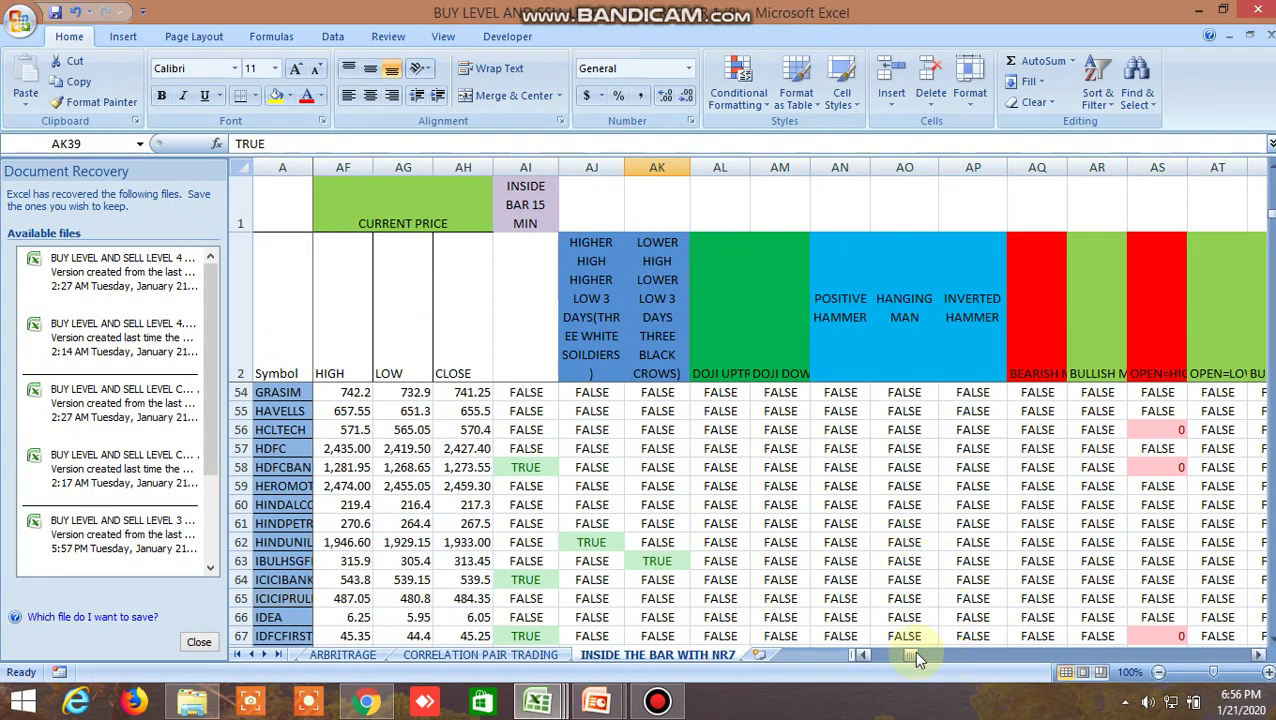
left_click_drag(913, 655, 952, 650)
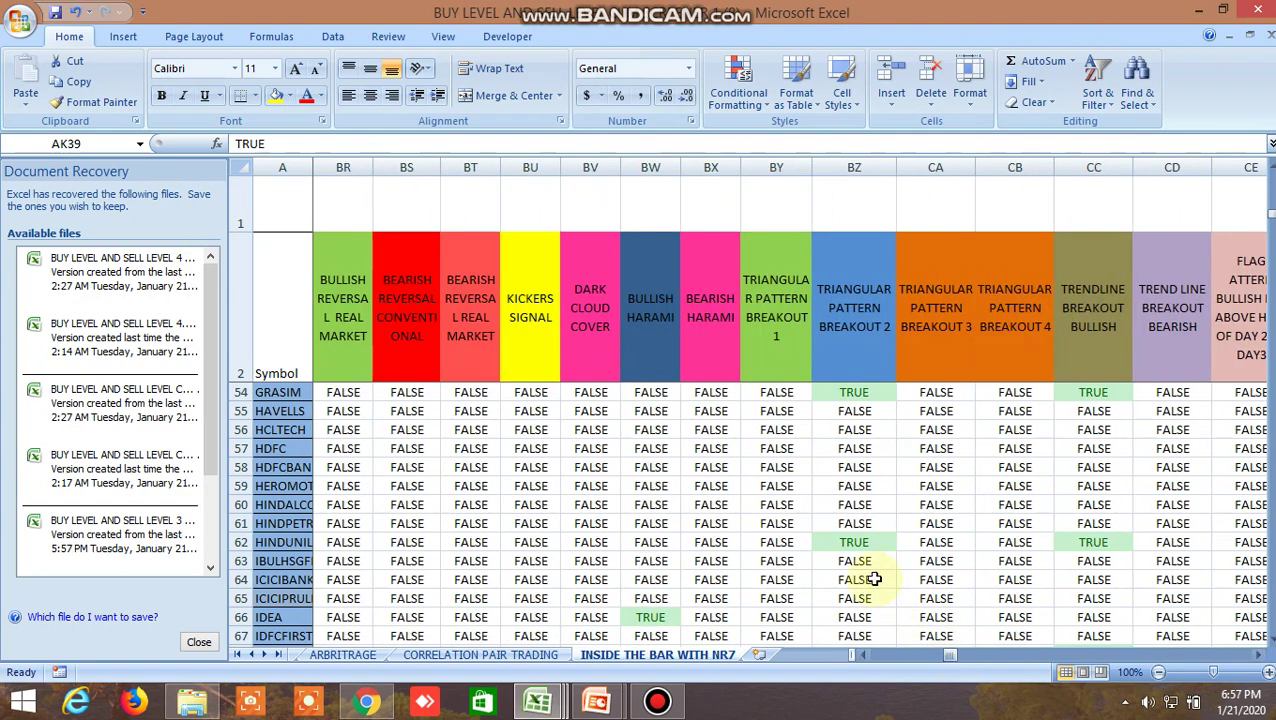
left_click(858, 390)
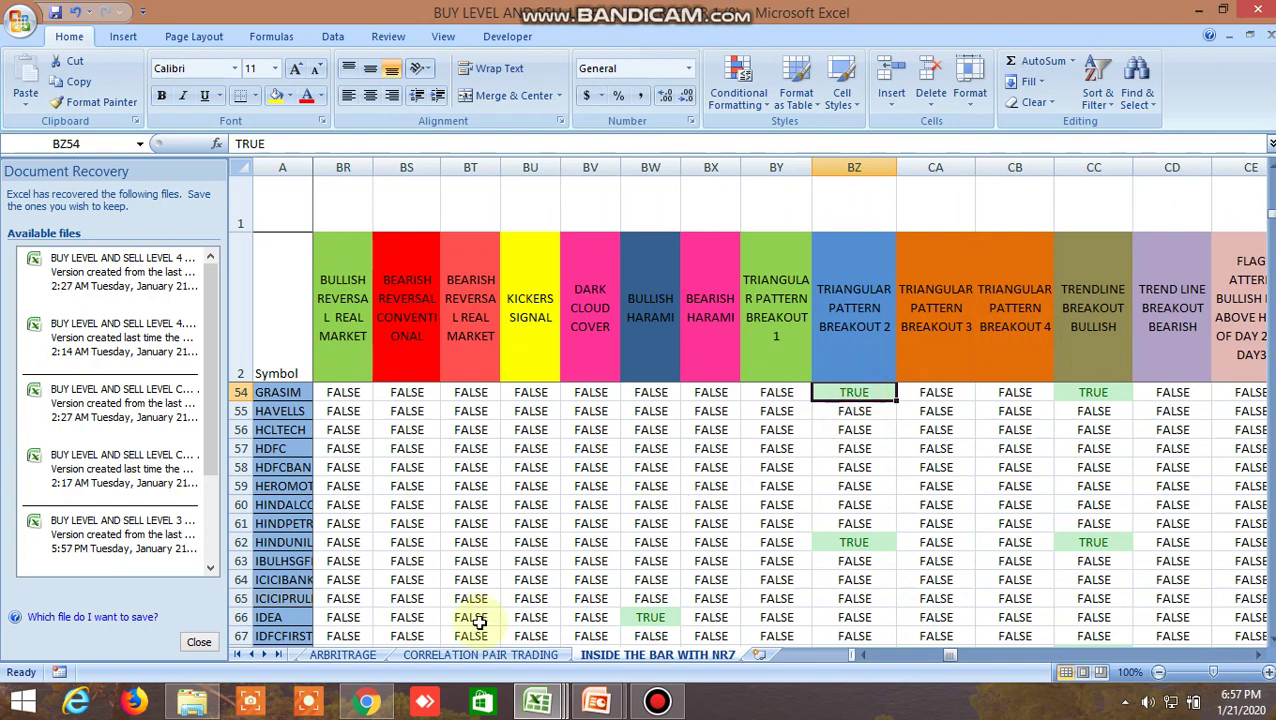
Switch to Kite in Chrome and open the NSE chart of GRASIM by searching "grasim"
left_click(366, 702)
left_click(444, 147)
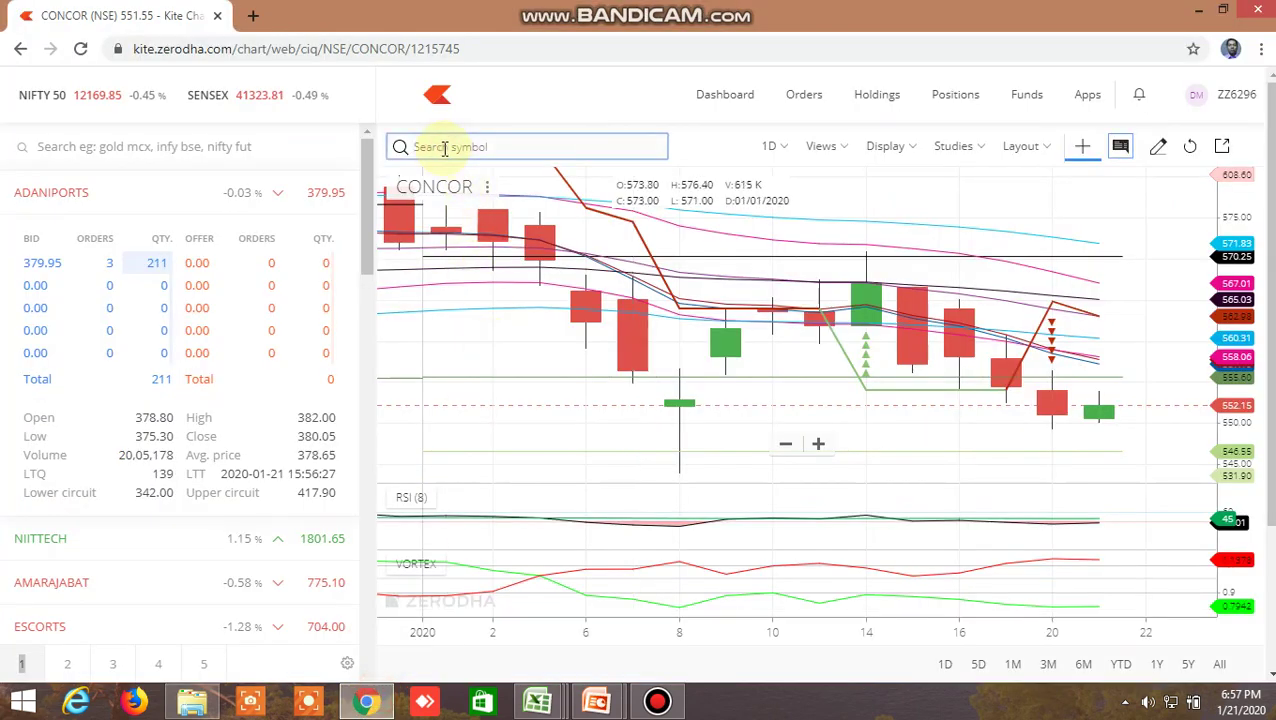
type("grasim")
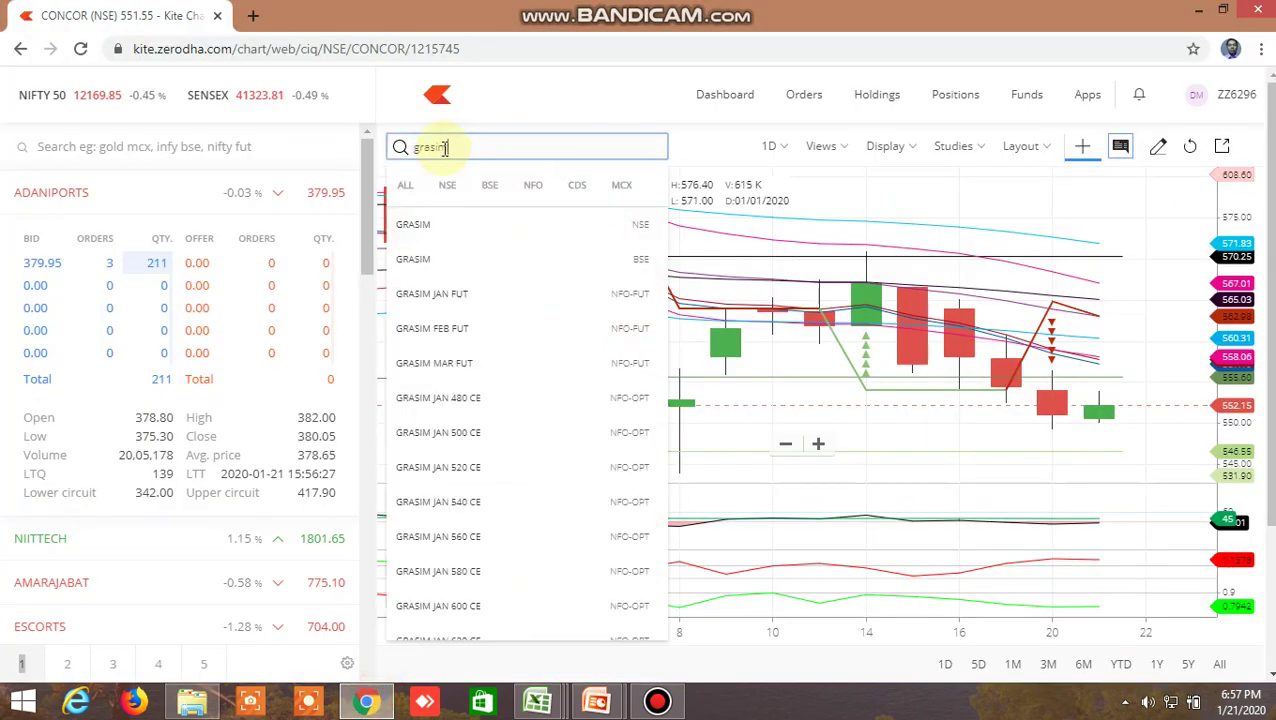
left_click(422, 228)
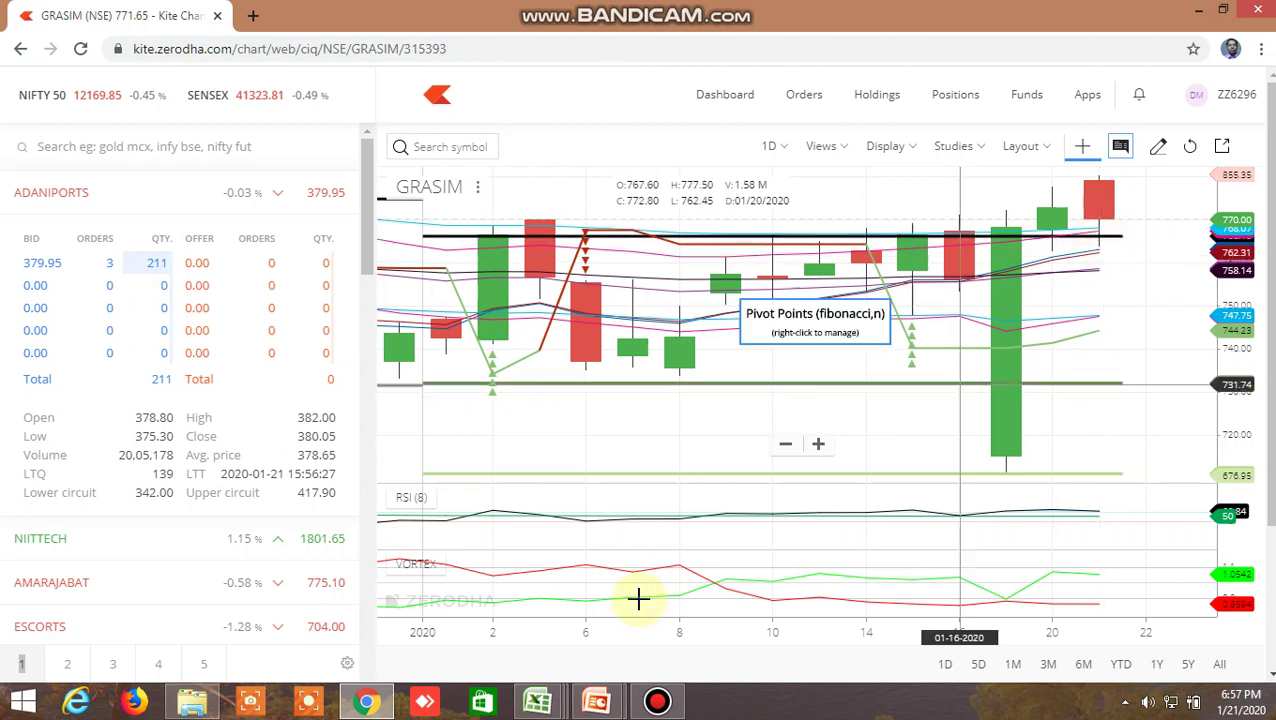
left_click(658, 702)
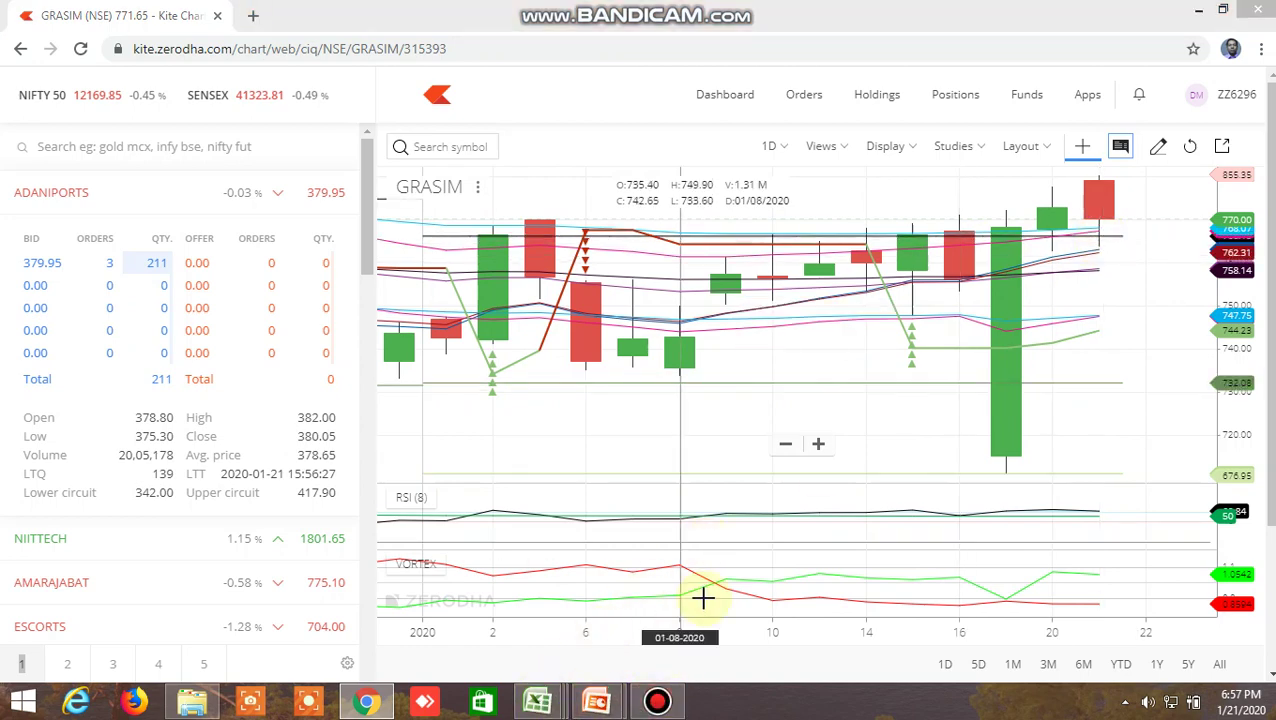
mouse_move(662, 698)
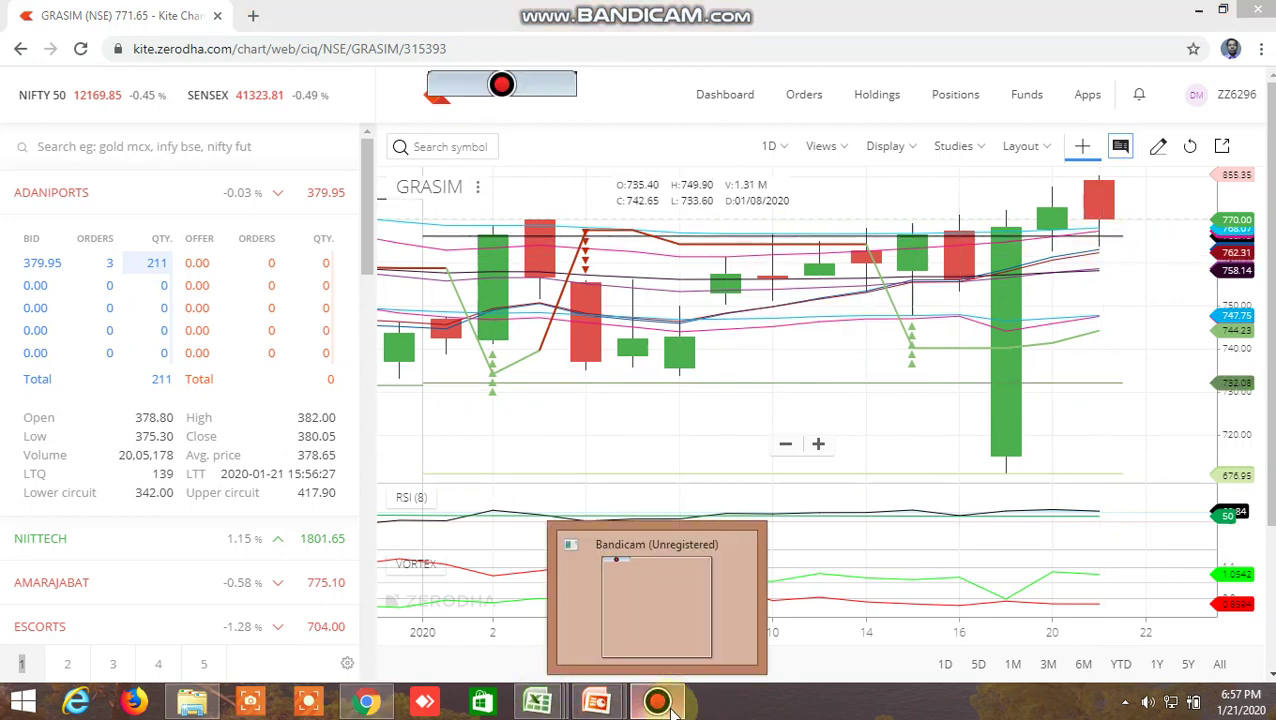
left_click(660, 702)
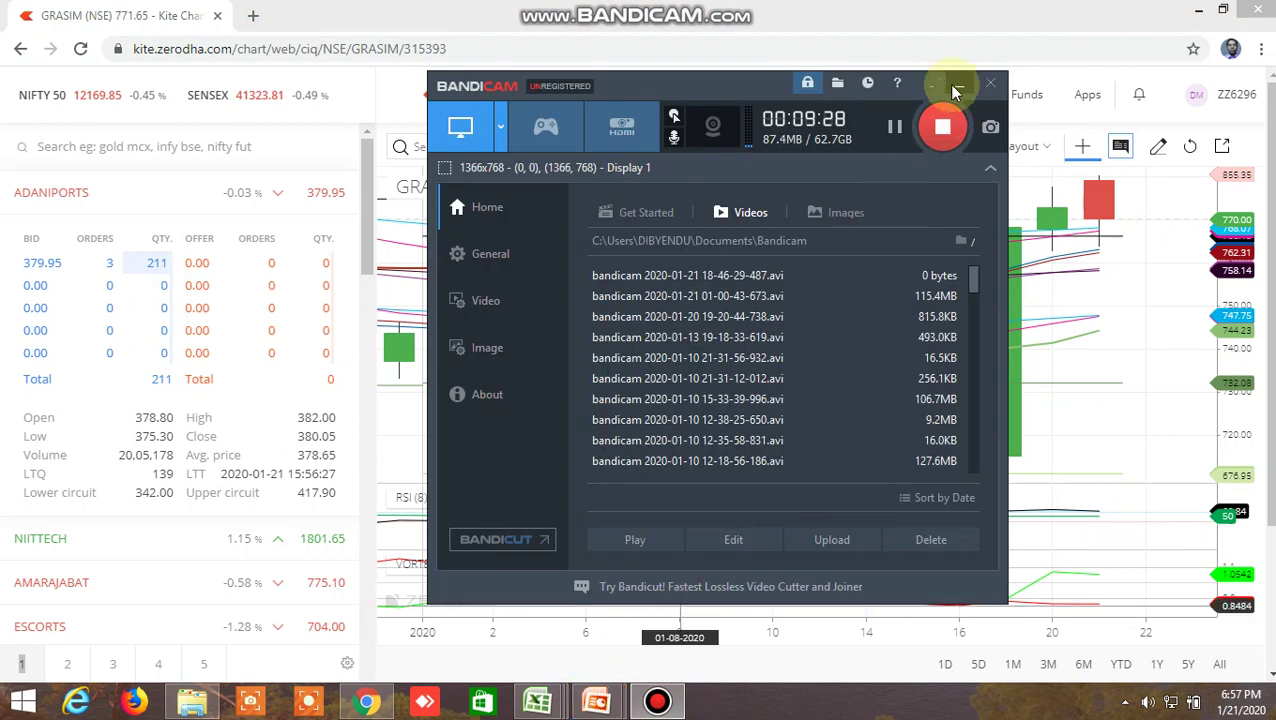
left_click(958, 88)
Return to the Excel inside-bar sheet, review the chart-pattern flags, and select NMDC's flag for Pattern 3 Buy Above Current Day High
mouse_move(537, 702)
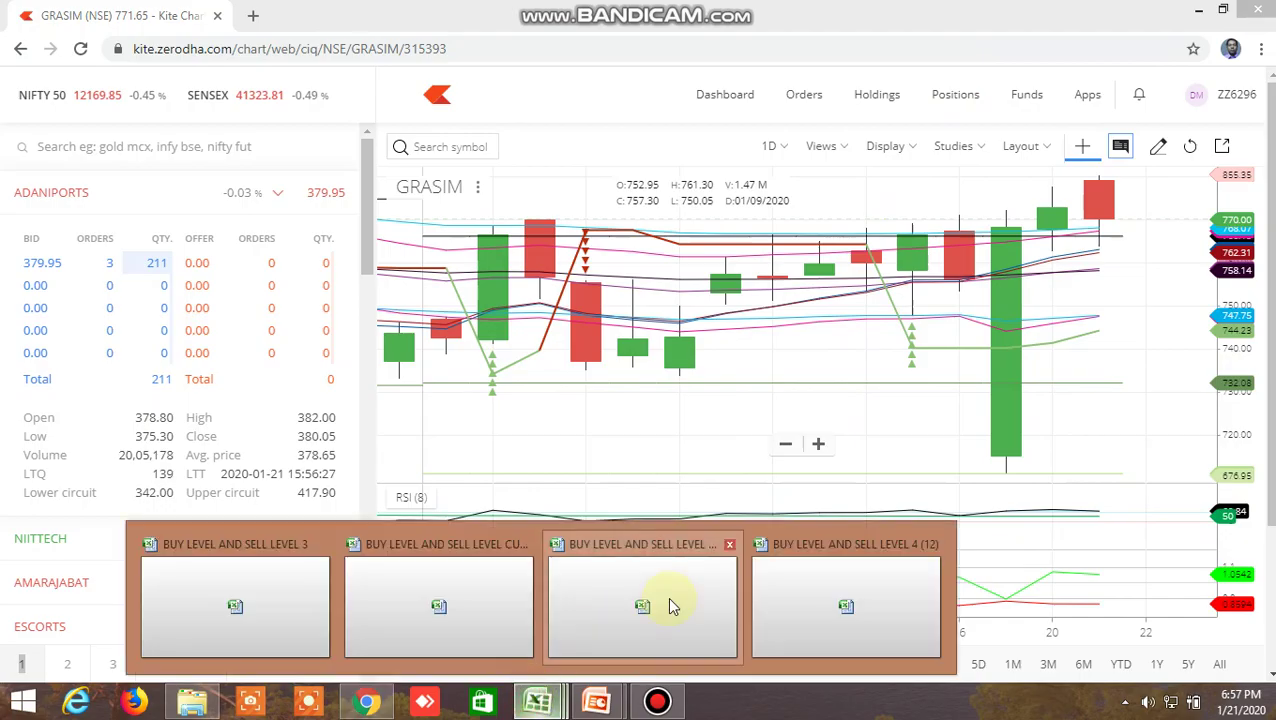
left_click(664, 600)
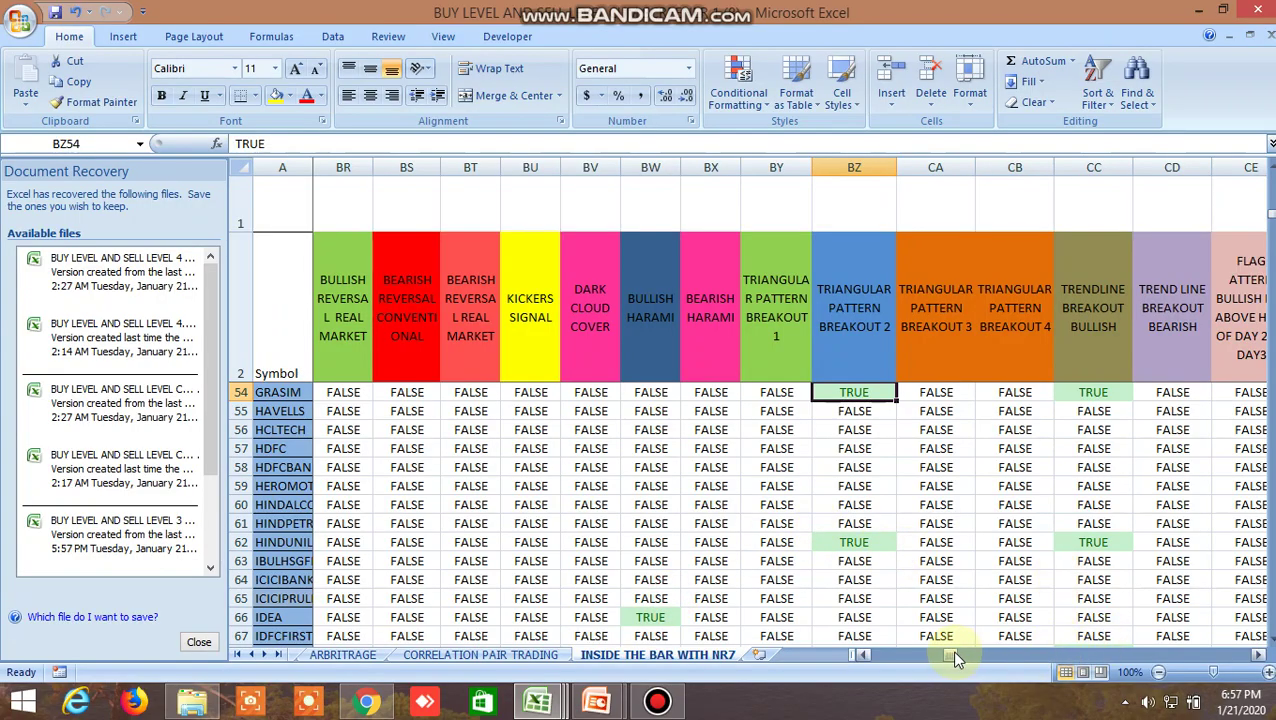
mouse_move(951, 652)
left_mouse_down()
mouse_move(988, 652)
mouse_move(967, 648)
left_mouse_up()
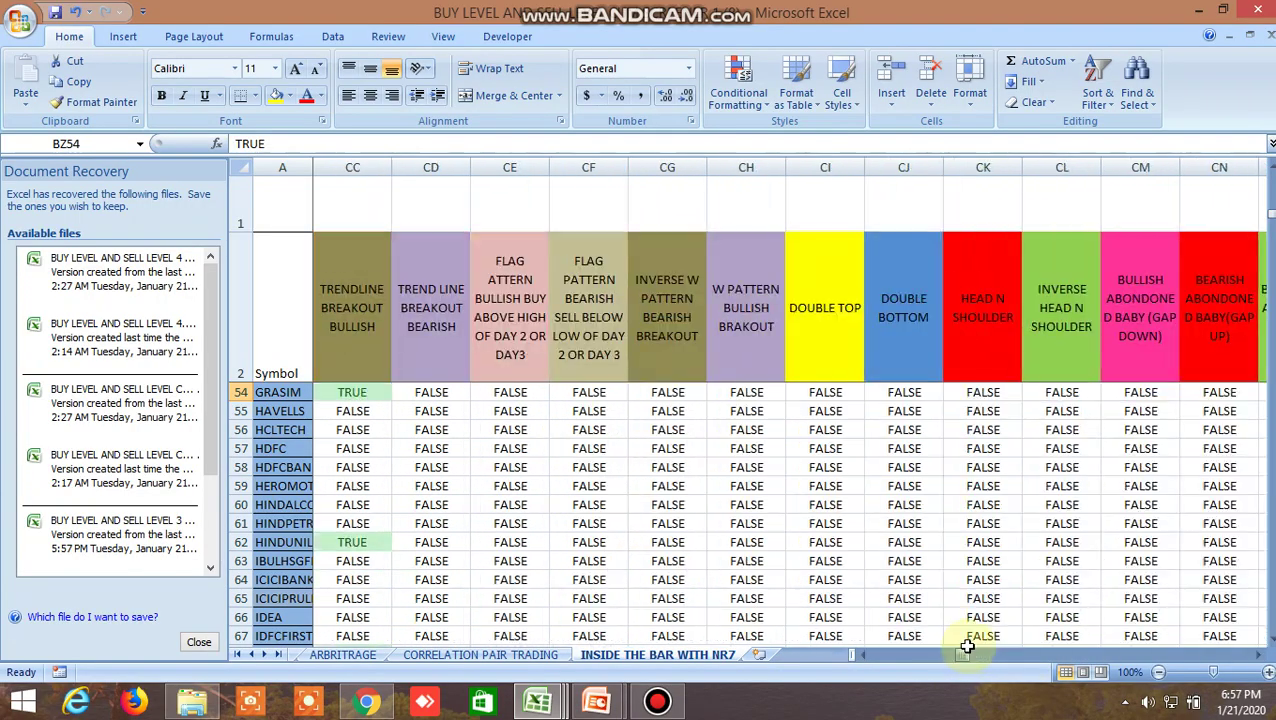
scroll(650, 535, "down", 13)
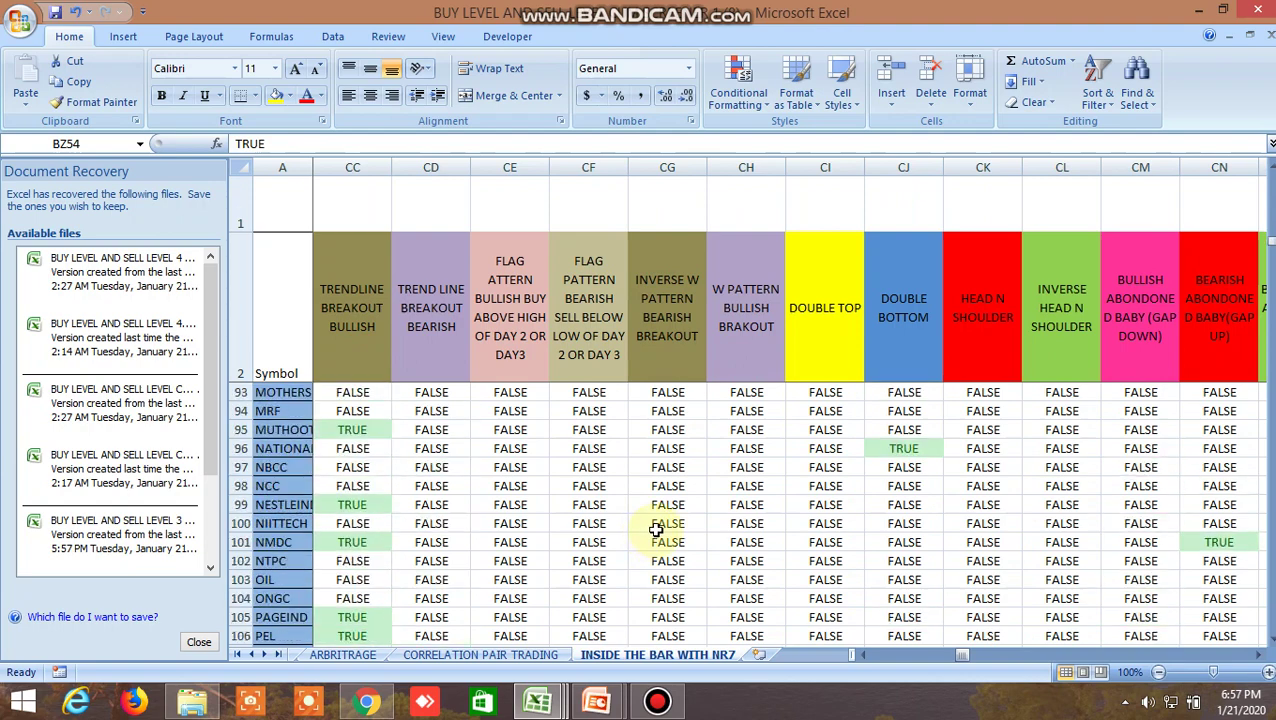
left_click_drag(960, 657, 969, 650)
left_click(780, 542)
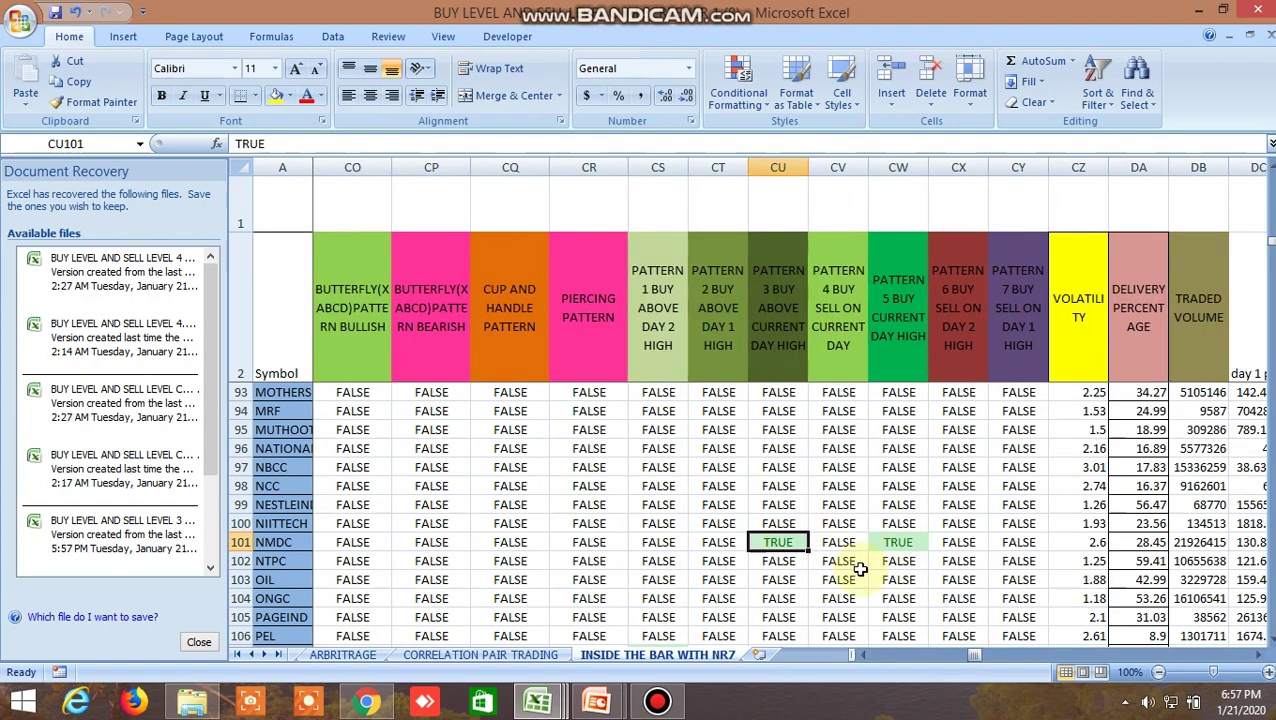
Examine the double bottom, trendline, triangular breakout and other pattern flags for the symbols from MOTHERSUMI's row downward
scroll(860, 568, "down", 4)
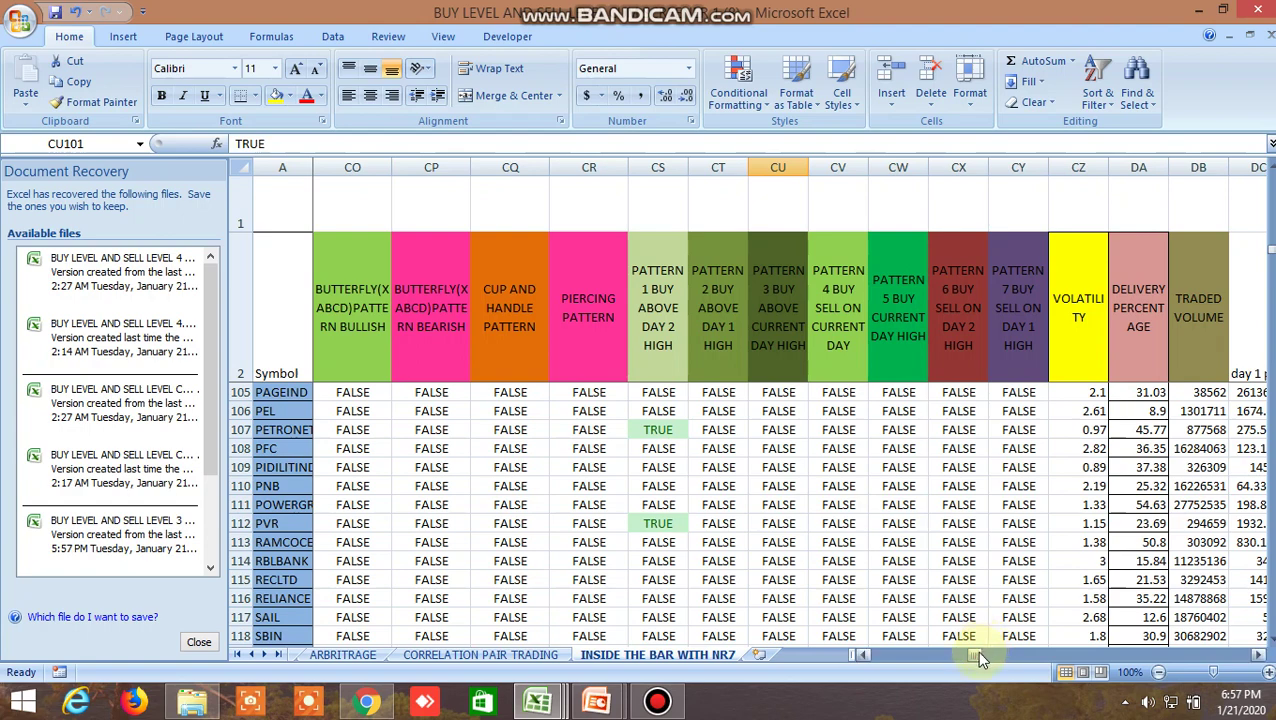
left_click_drag(979, 658, 965, 652)
scroll(750, 555, "down", 5)
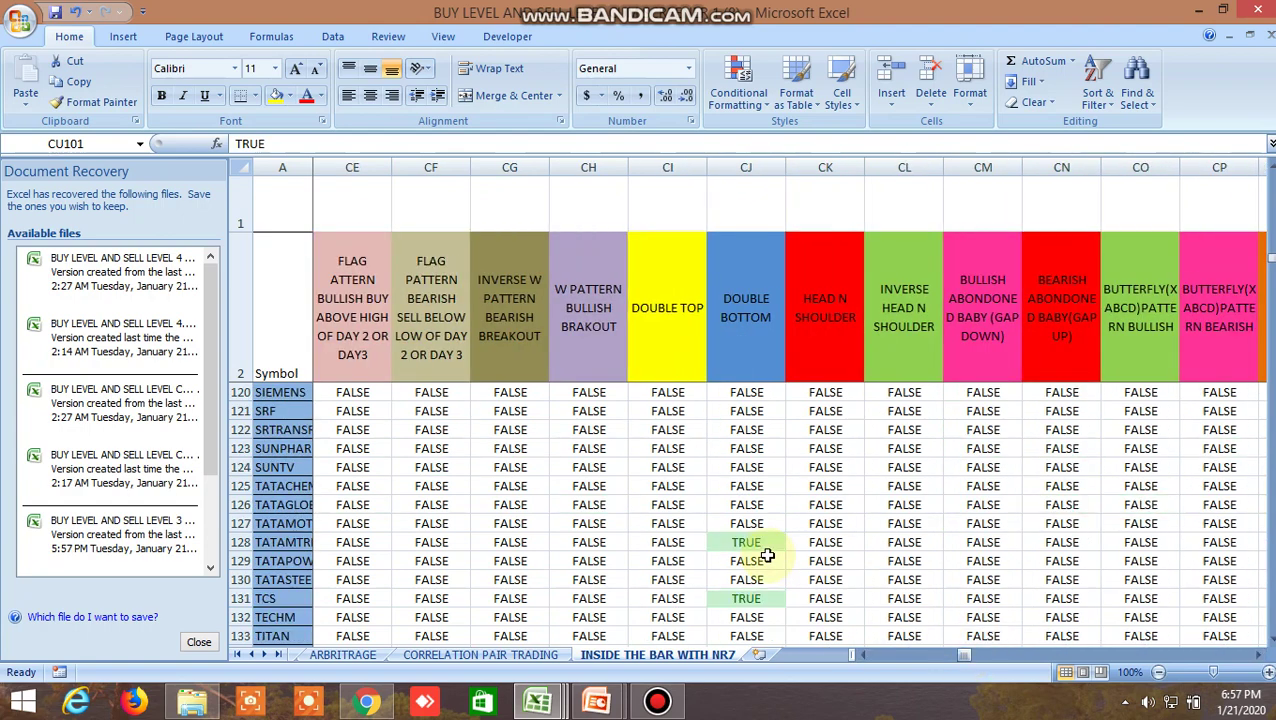
scroll(767, 556, "down", 4)
scroll(770, 552, "up", 3)
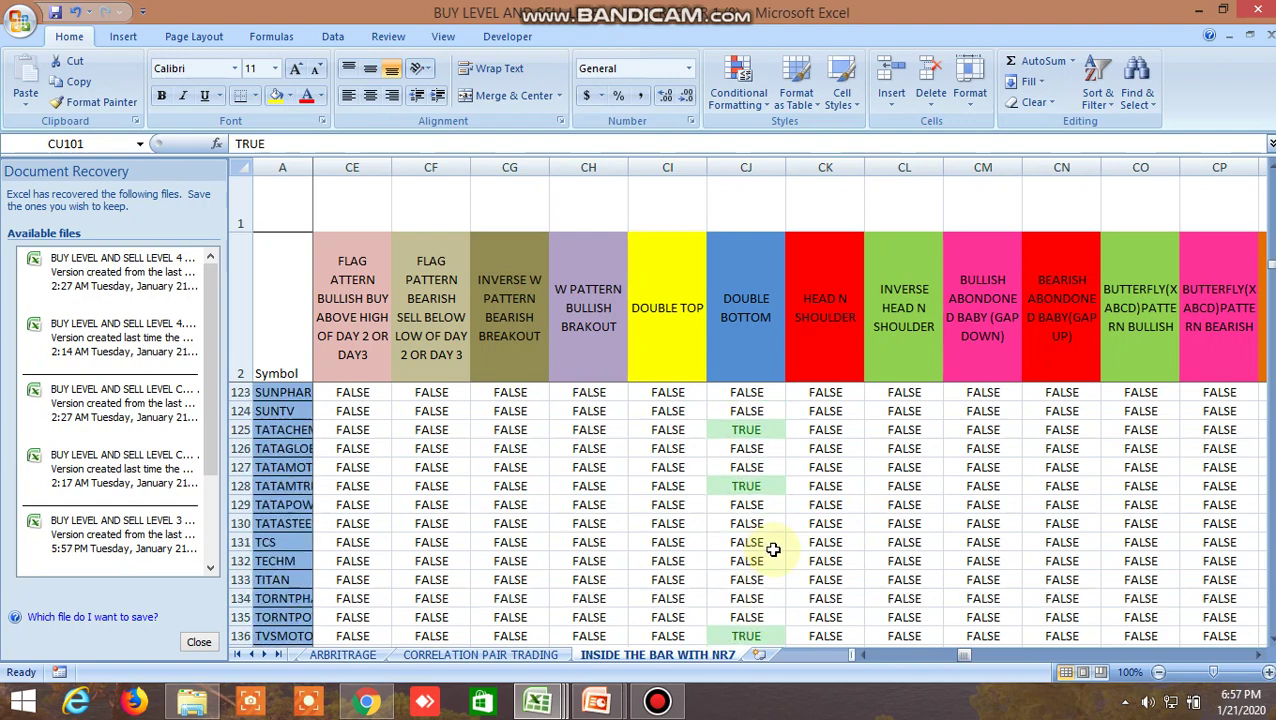
scroll(773, 549, "up", 10)
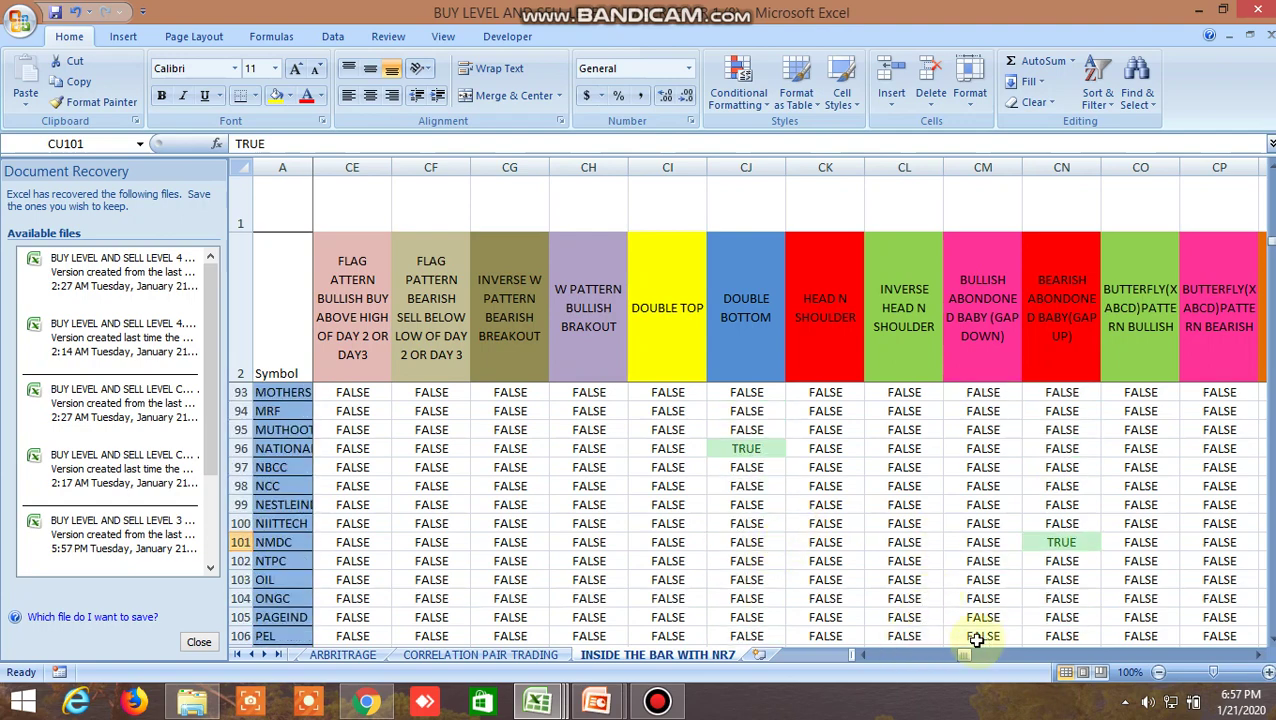
left_click_drag(973, 655, 950, 655)
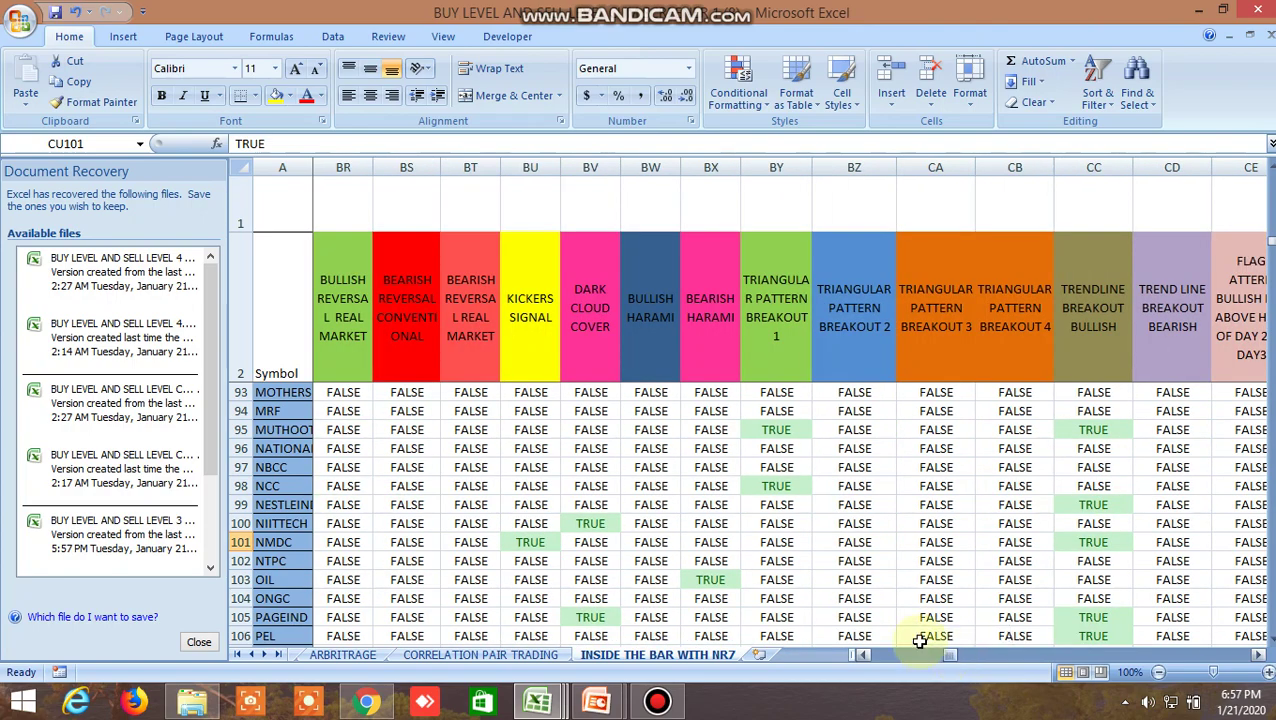